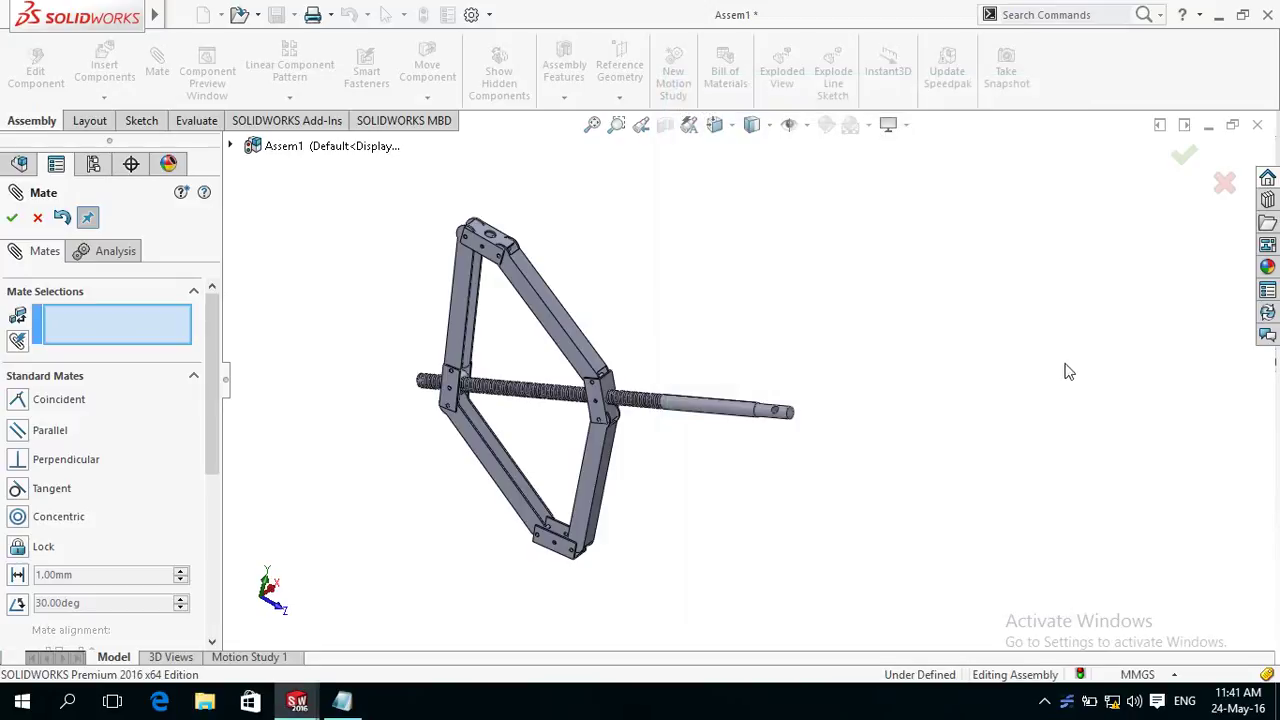
Close the Mate setup without adding a mate and orbit the assembly.
scroll(436, 482, "down", 3)
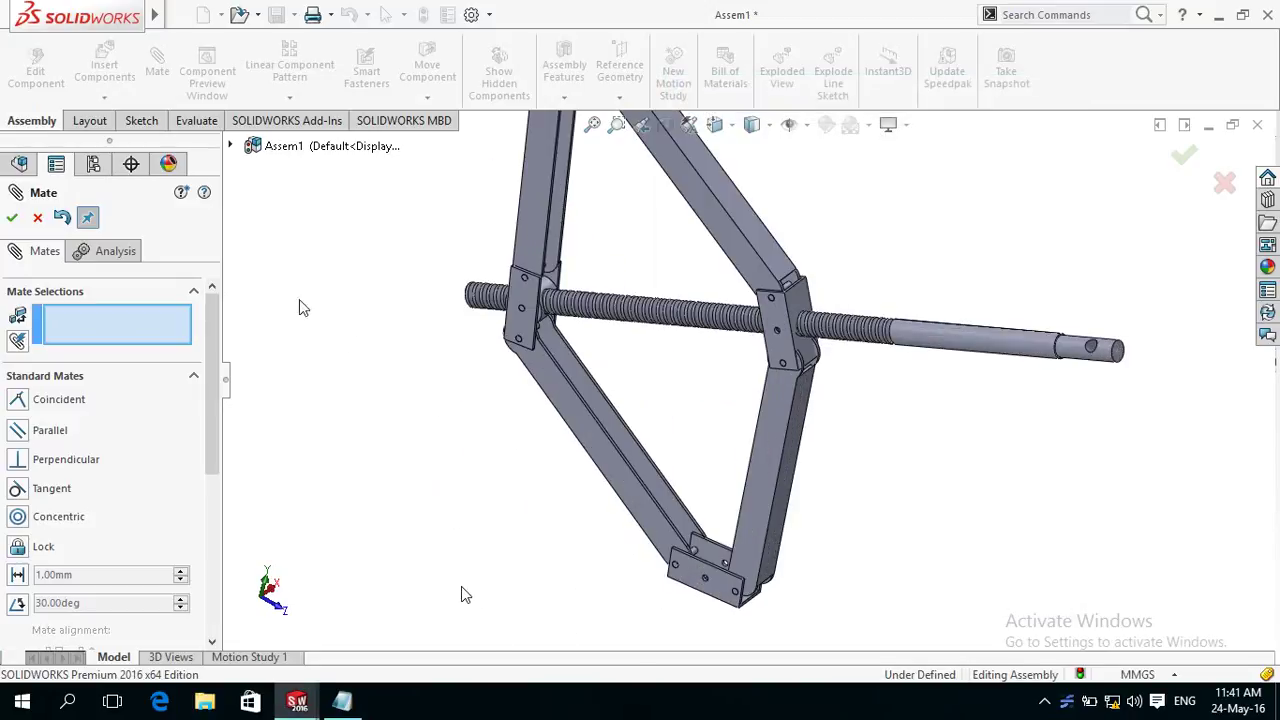
left_click(12, 220)
key("z")
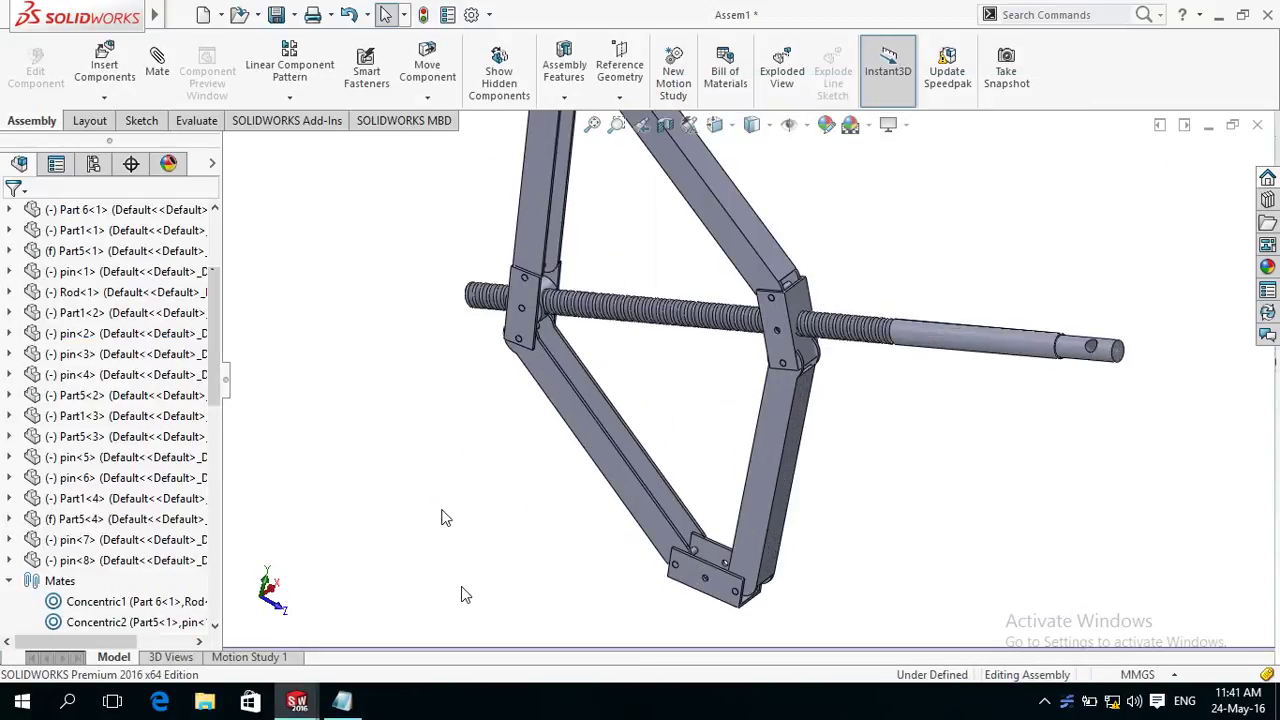
mouse_move(445, 517)
middle_mouse_down()
mouse_move(471, 517)
mouse_move(554, 449)
mouse_move(624, 425)
mouse_move(703, 491)
mouse_move(620, 514)
mouse_move(516, 462)
middle_mouse_up()
scroll(763, 494, "down", 5)
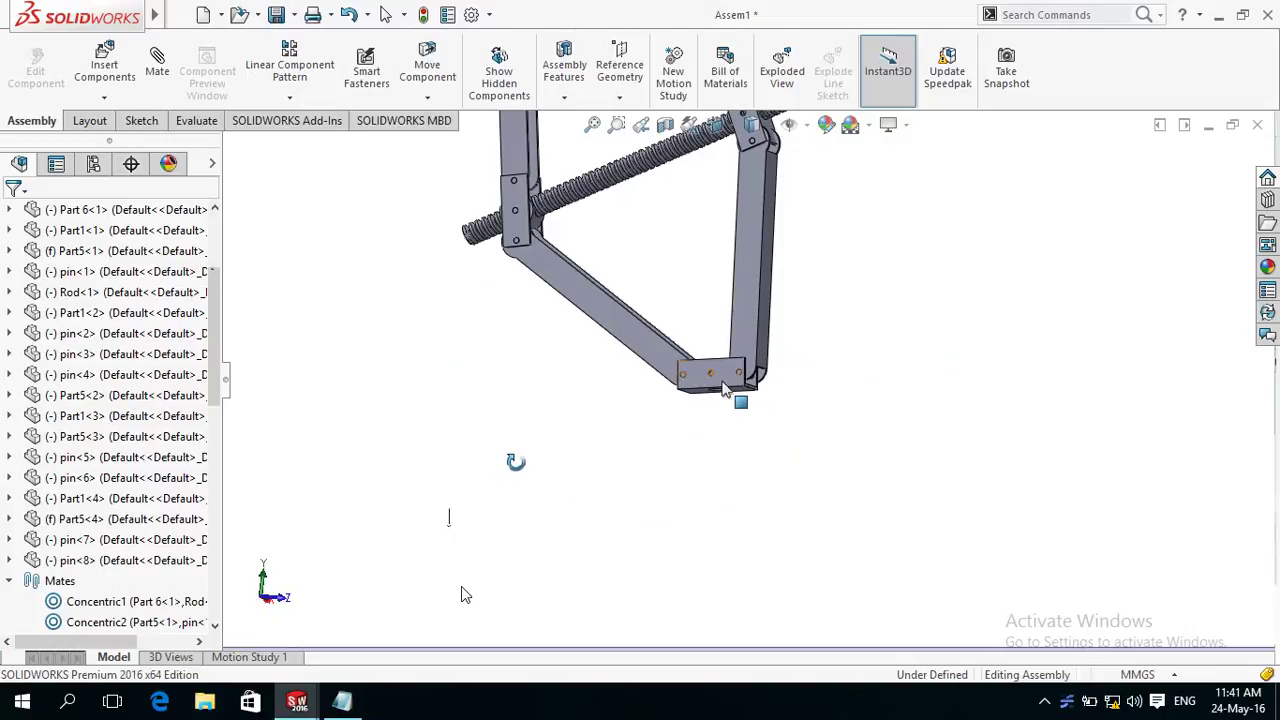
Check the context menus of brackets Part5<4> and Part5<3>, leaving both unchanged.
right_click(724, 389)
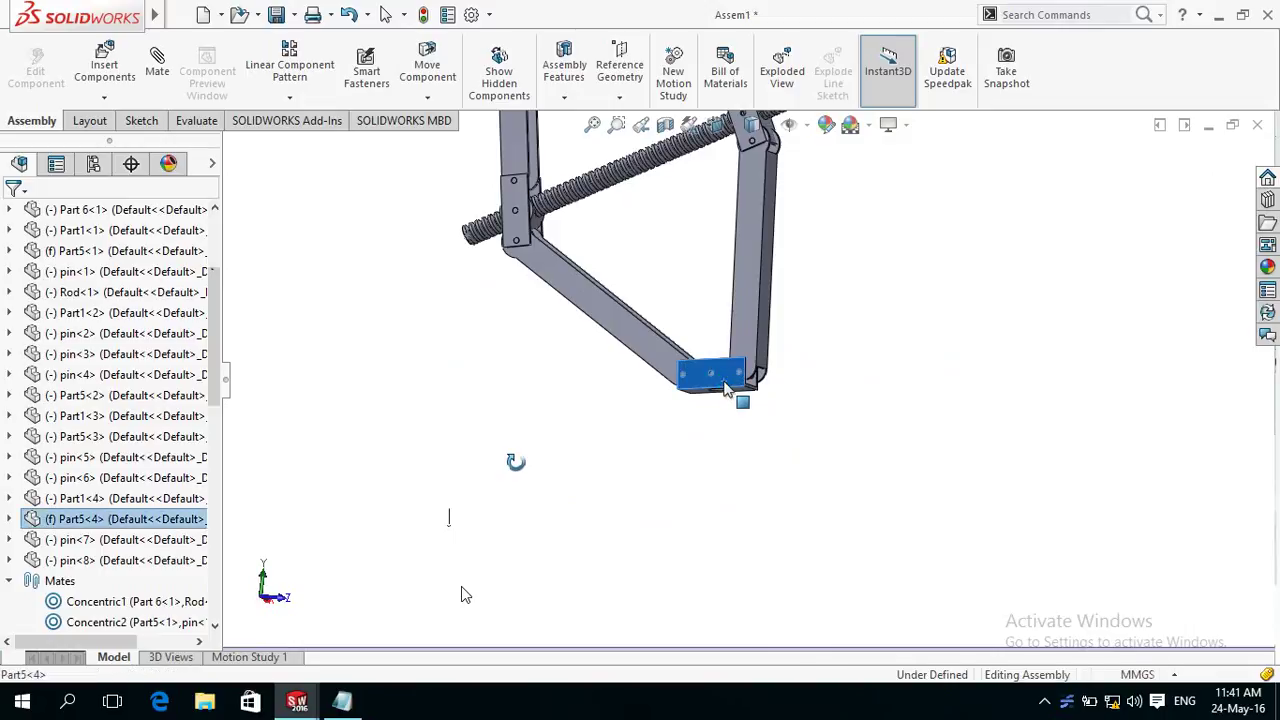
left_click(605, 475)
scroll(466, 503, "up", 5)
scroll(604, 215, "down", 3)
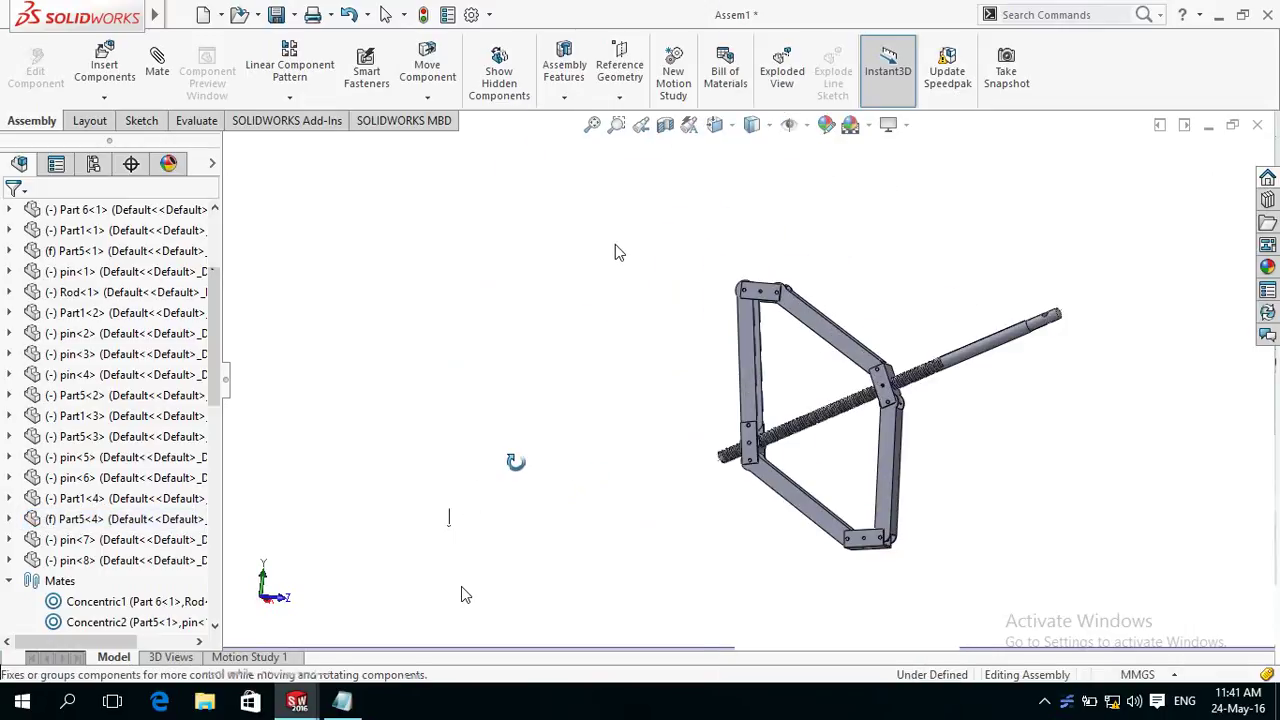
scroll(615, 252, "down", 1)
right_click(943, 420)
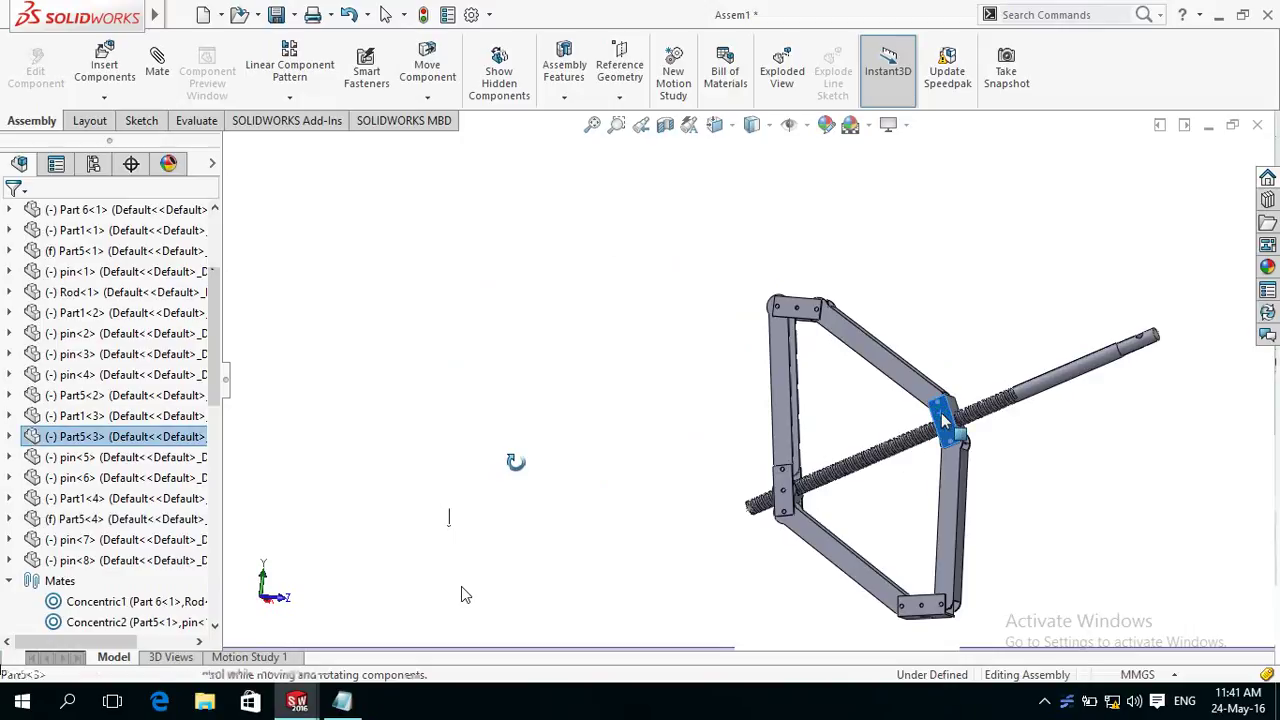
left_click(870, 290)
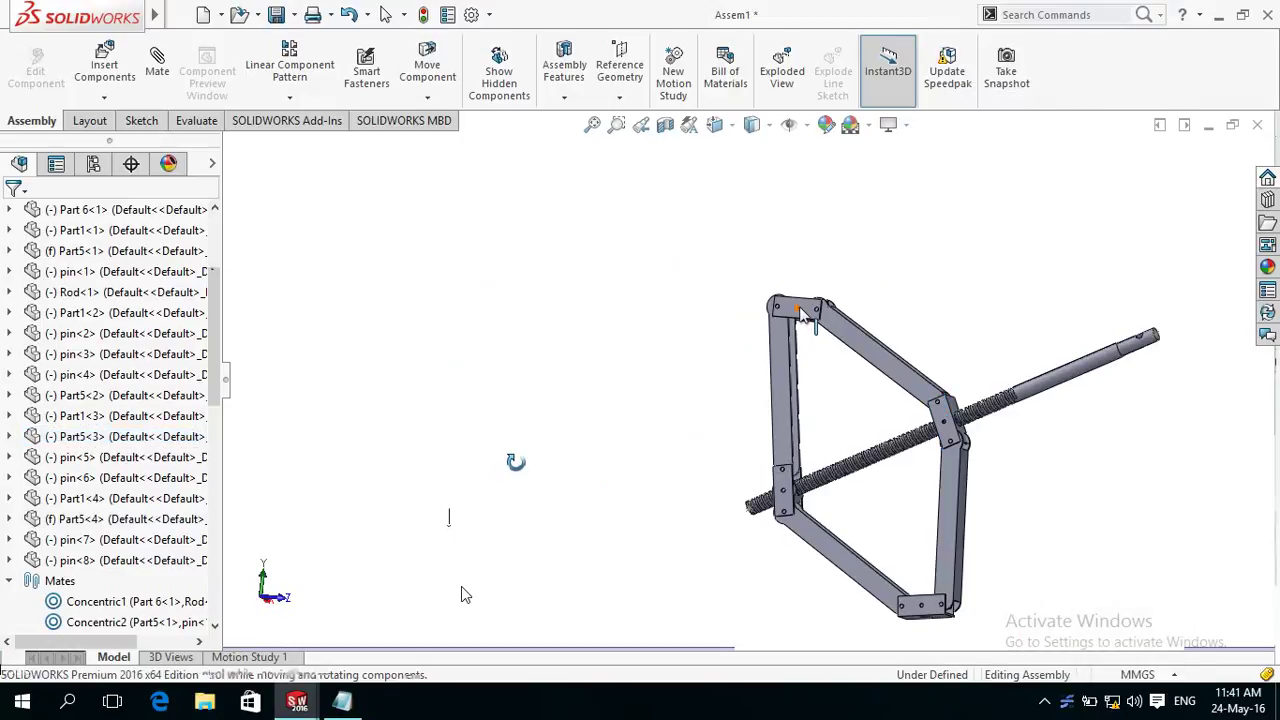
Set the upper bracket Part5<1> to Float.
right_click(812, 313)
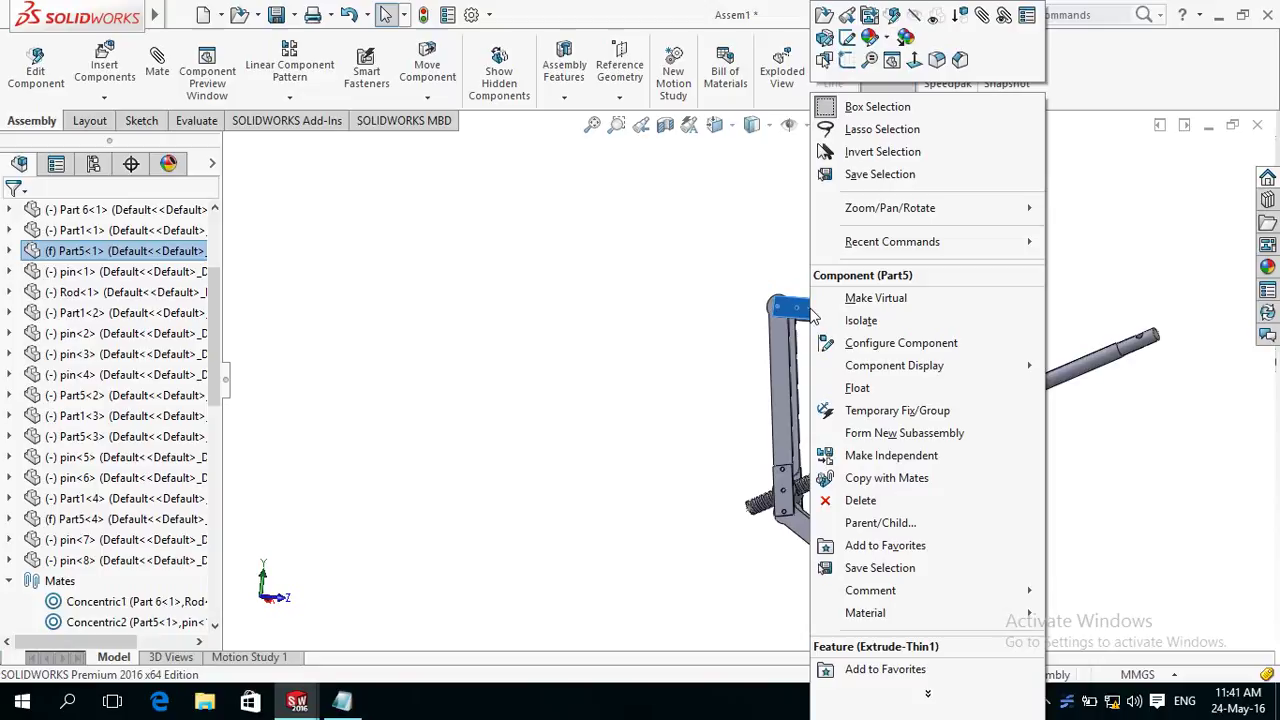
left_click(852, 388)
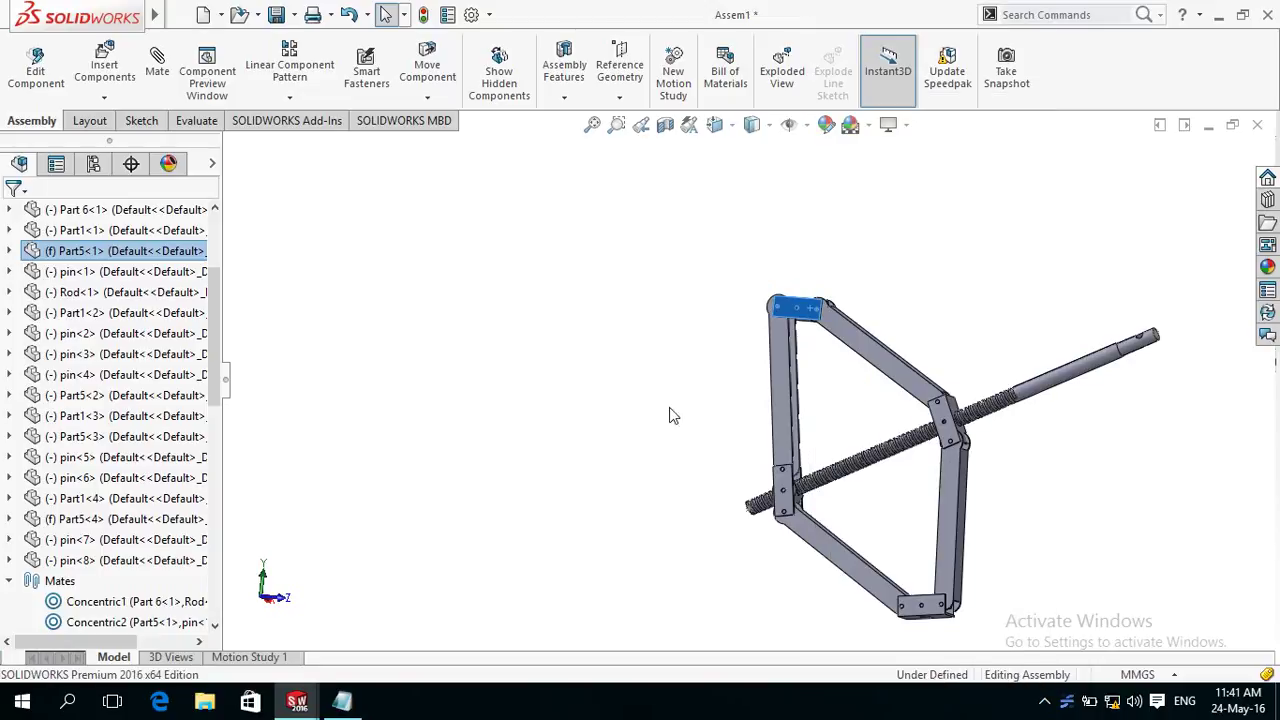
scroll(651, 434, "up", 3)
scroll(660, 434, "up", 2)
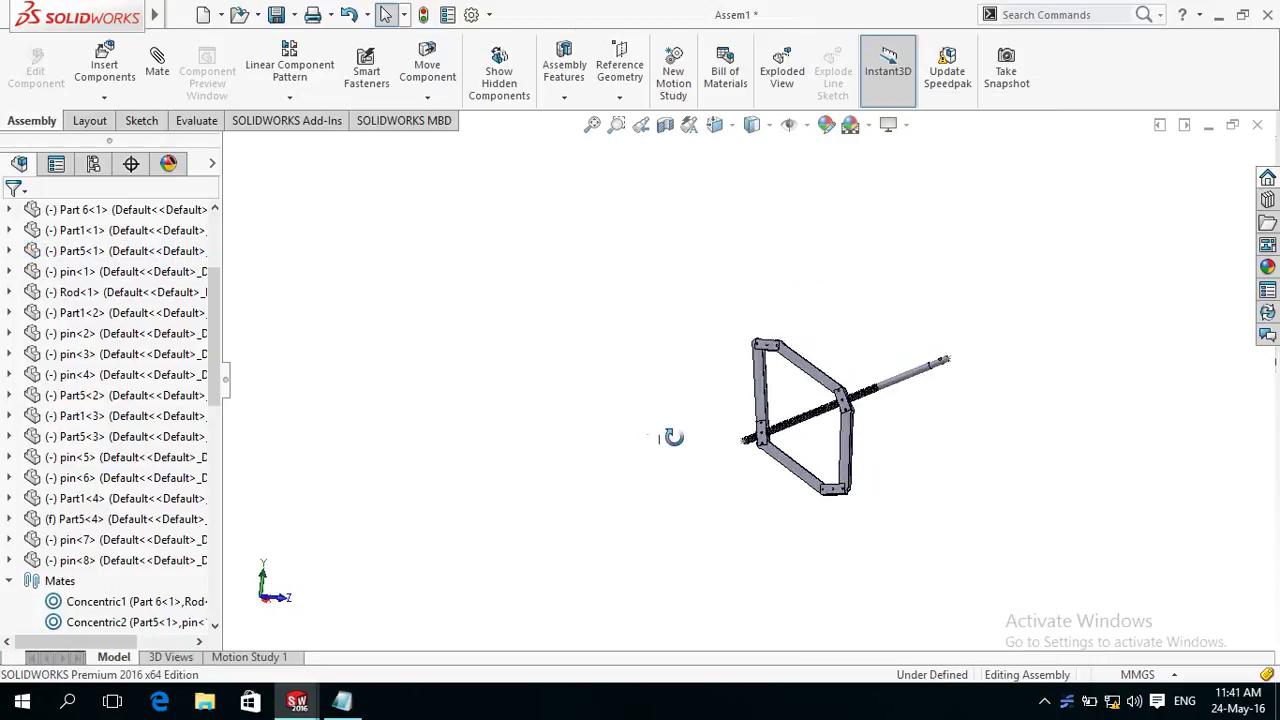
Orbit and zoom around the scissor jack to inspect the linkage.
mouse_move(707, 432)
middle_mouse_down()
mouse_move(777, 337)
mouse_move(720, 294)
mouse_move(663, 406)
mouse_move(601, 417)
mouse_move(608, 357)
mouse_move(677, 351)
mouse_move(671, 397)
middle_mouse_up()
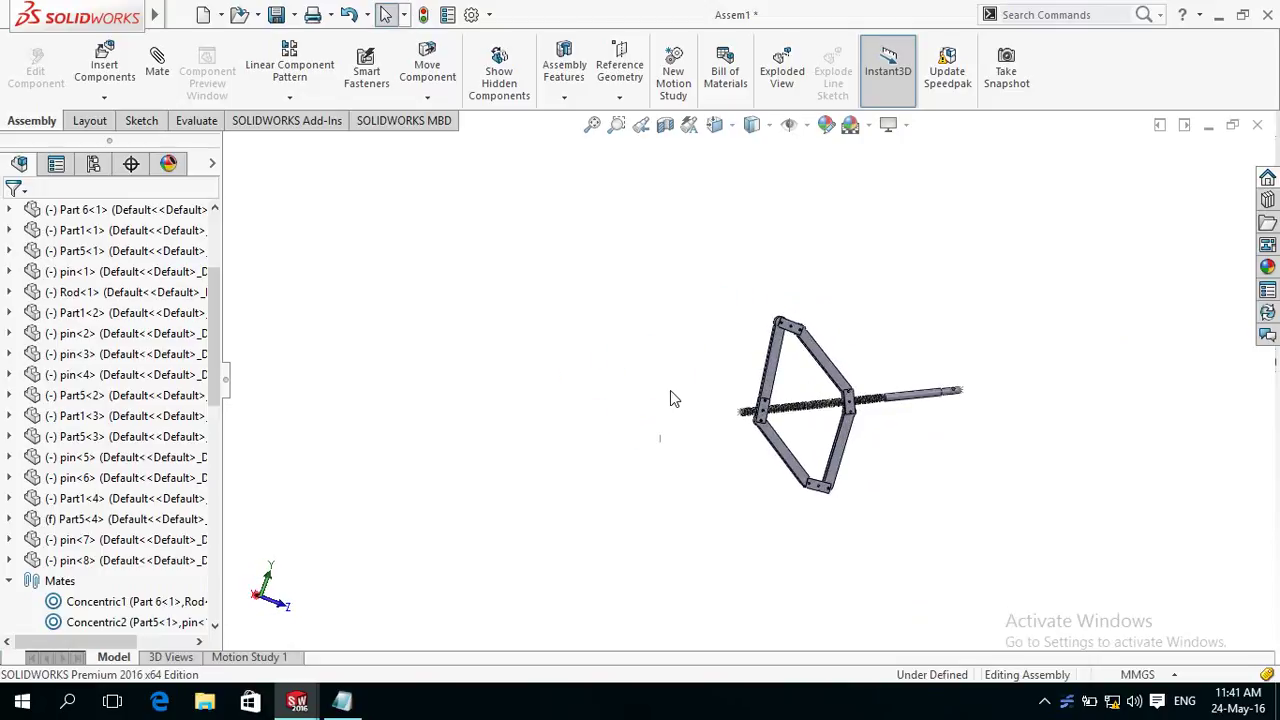
scroll(733, 397, "down", 3)
scroll(733, 397, "down", 2)
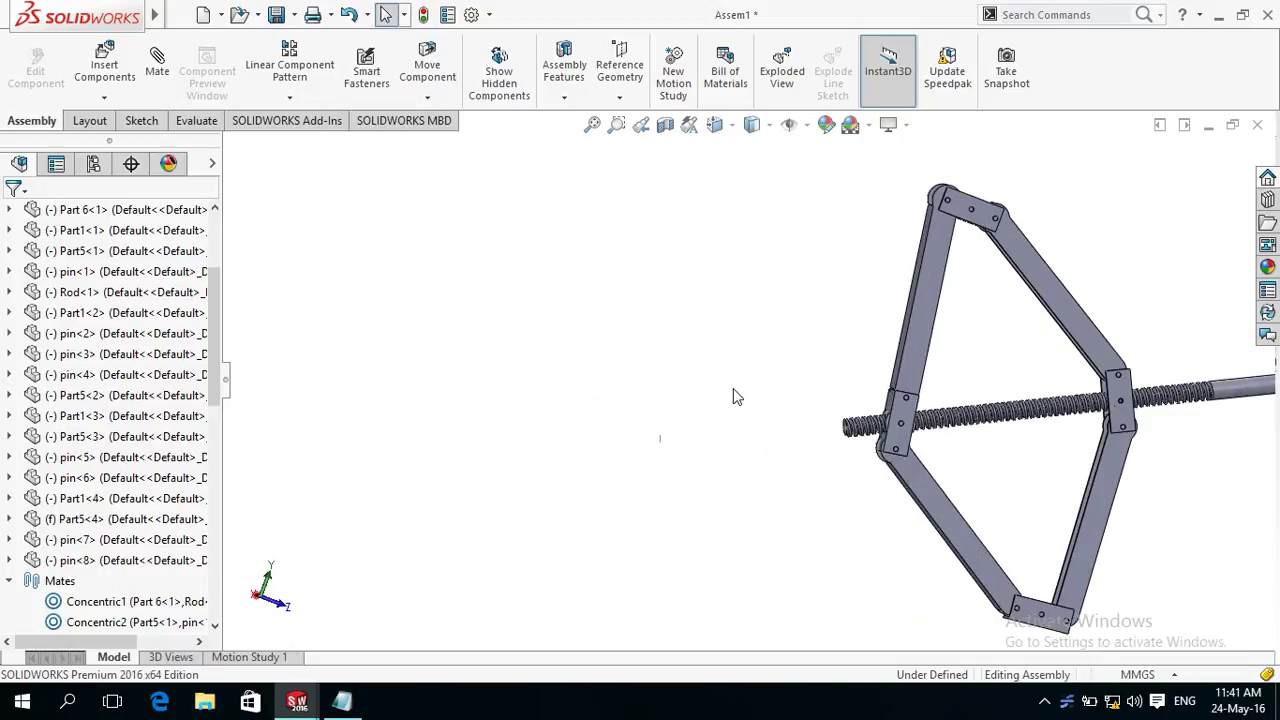
scroll(783, 609, "down", 2)
scroll(806, 591, "up", 2)
scroll(989, 531, "up", 1)
mouse_move(989, 531)
middle_mouse_down()
mouse_move(969, 576)
mouse_move(920, 591)
mouse_move(875, 572)
mouse_move(940, 457)
middle_mouse_up()
scroll(944, 445, "down", 2)
scroll(944, 445, "up", 2)
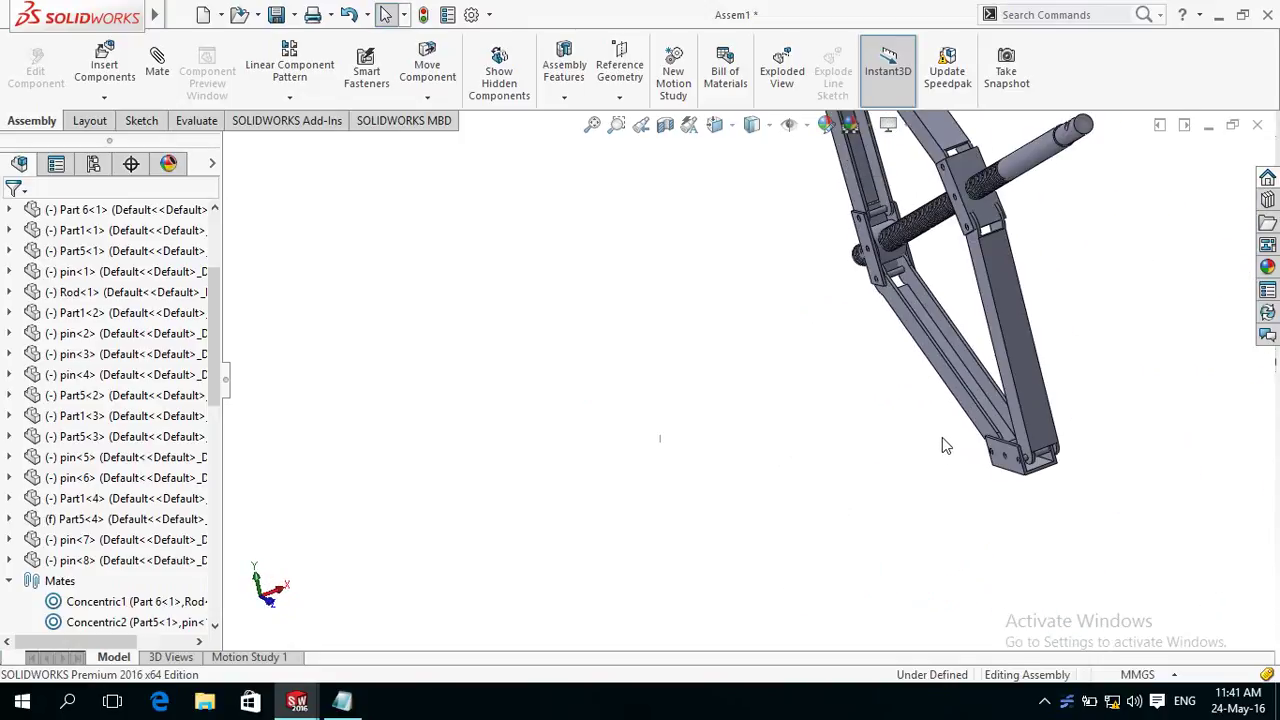
Add Parallel mate Parallel4 between faces of brackets Part5-3 and Part5-2.
left_click(984, 222)
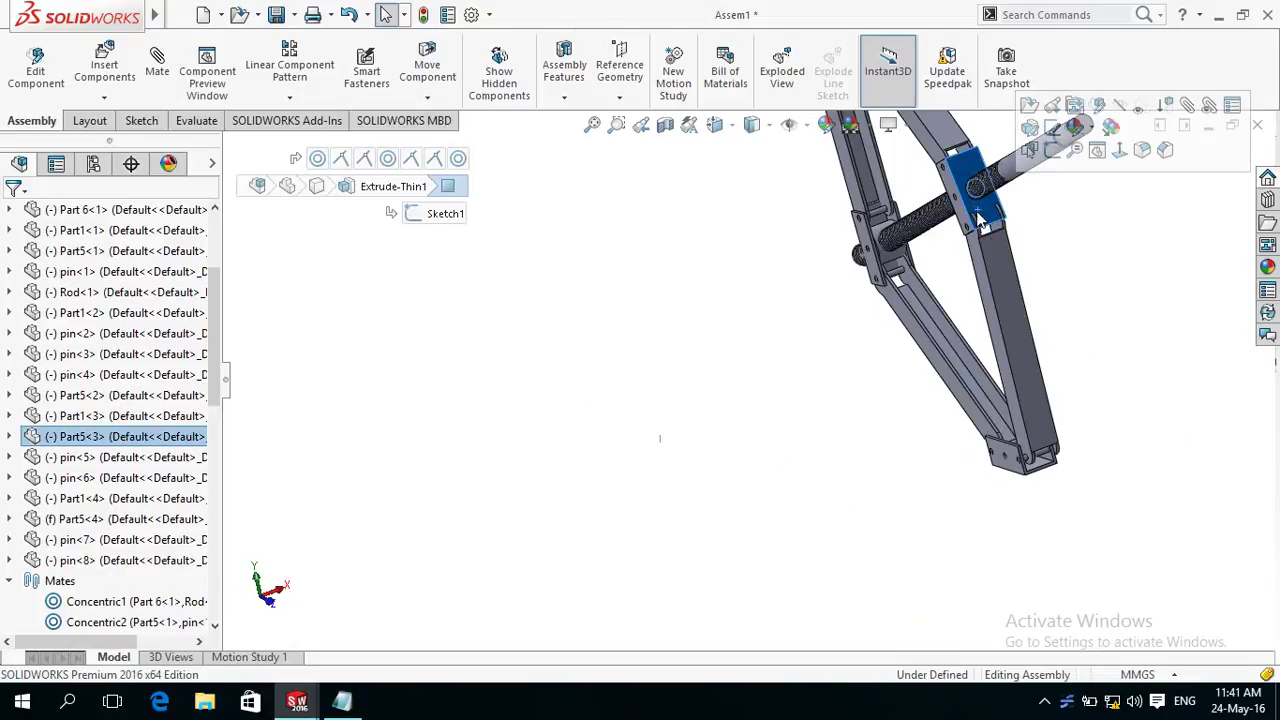
left_click(1188, 108)
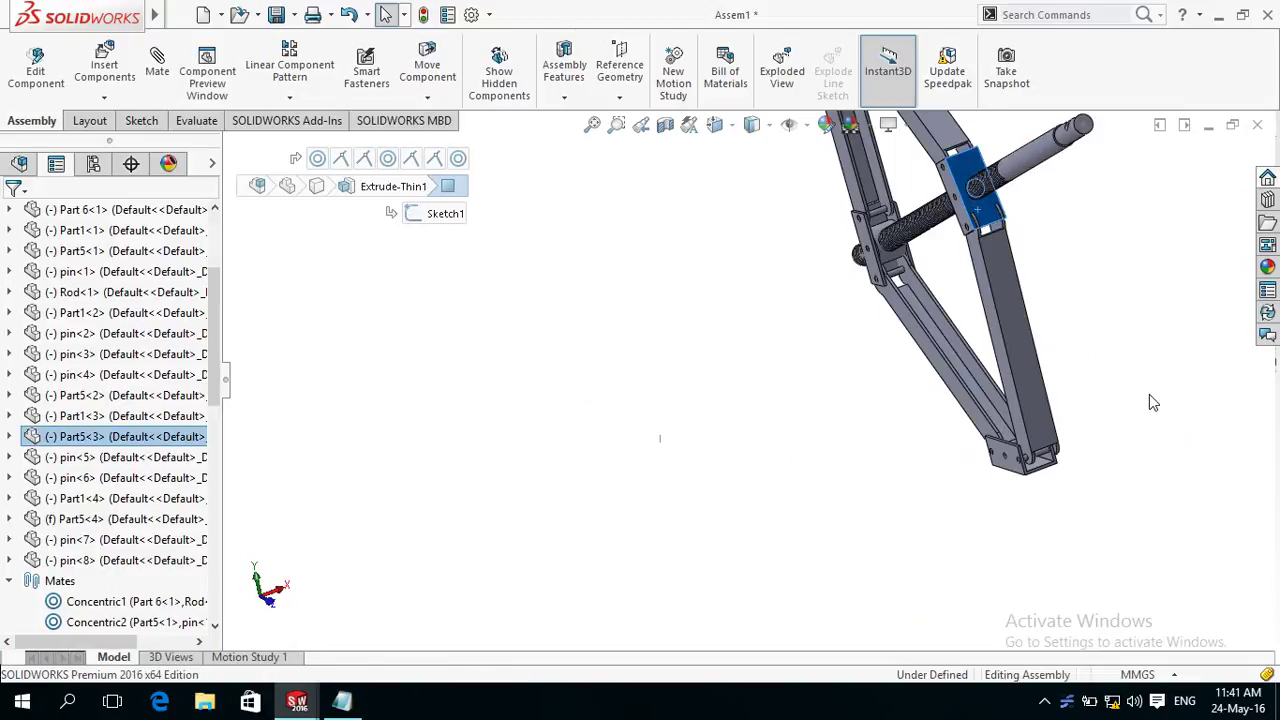
mouse_move(734, 417)
middle_mouse_down()
mouse_move(900, 378)
mouse_move(994, 394)
middle_mouse_up()
mouse_move(846, 257)
middle_mouse_down()
mouse_move(810, 253)
mouse_move(842, 253)
middle_mouse_up()
left_click(926, 285)
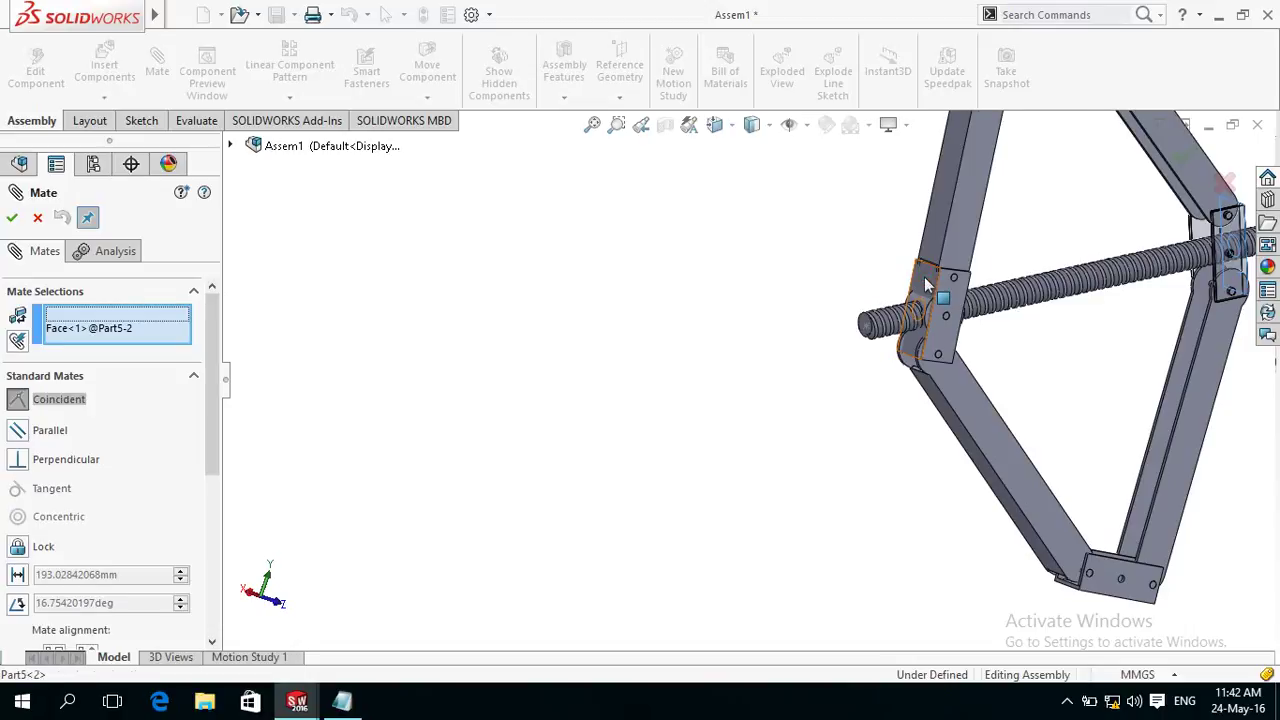
left_click(18, 432)
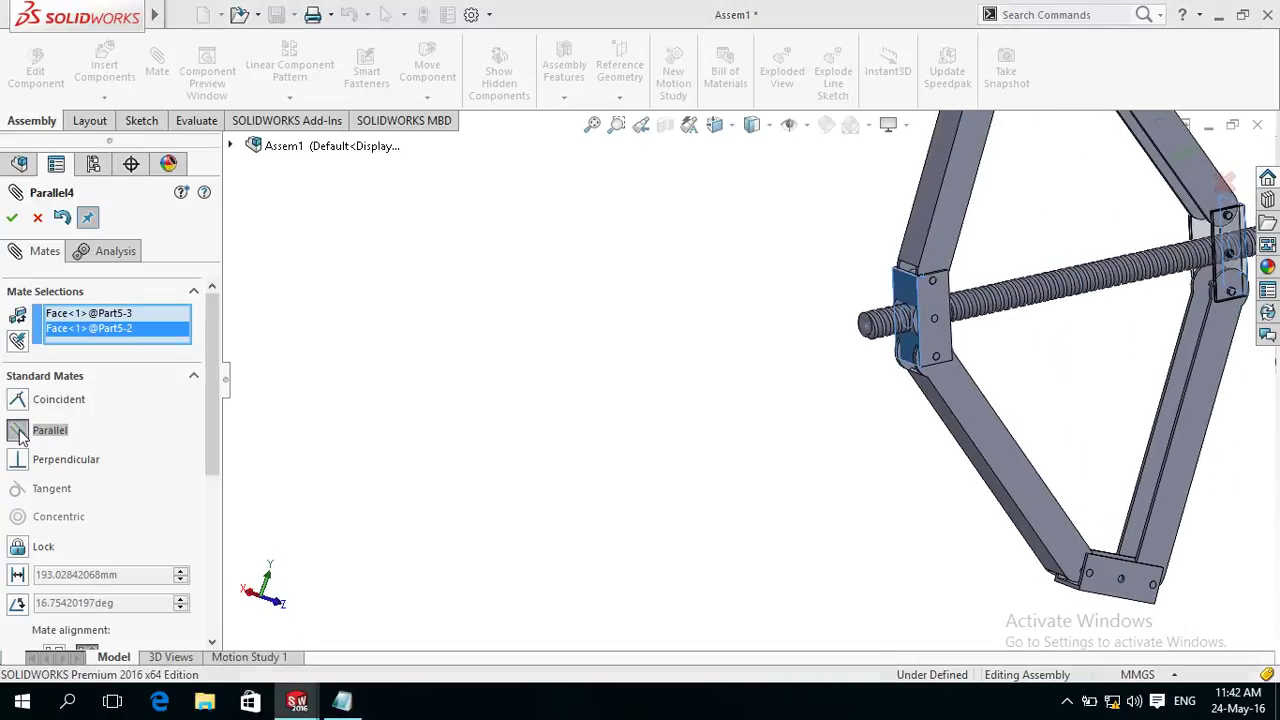
left_click(11, 219)
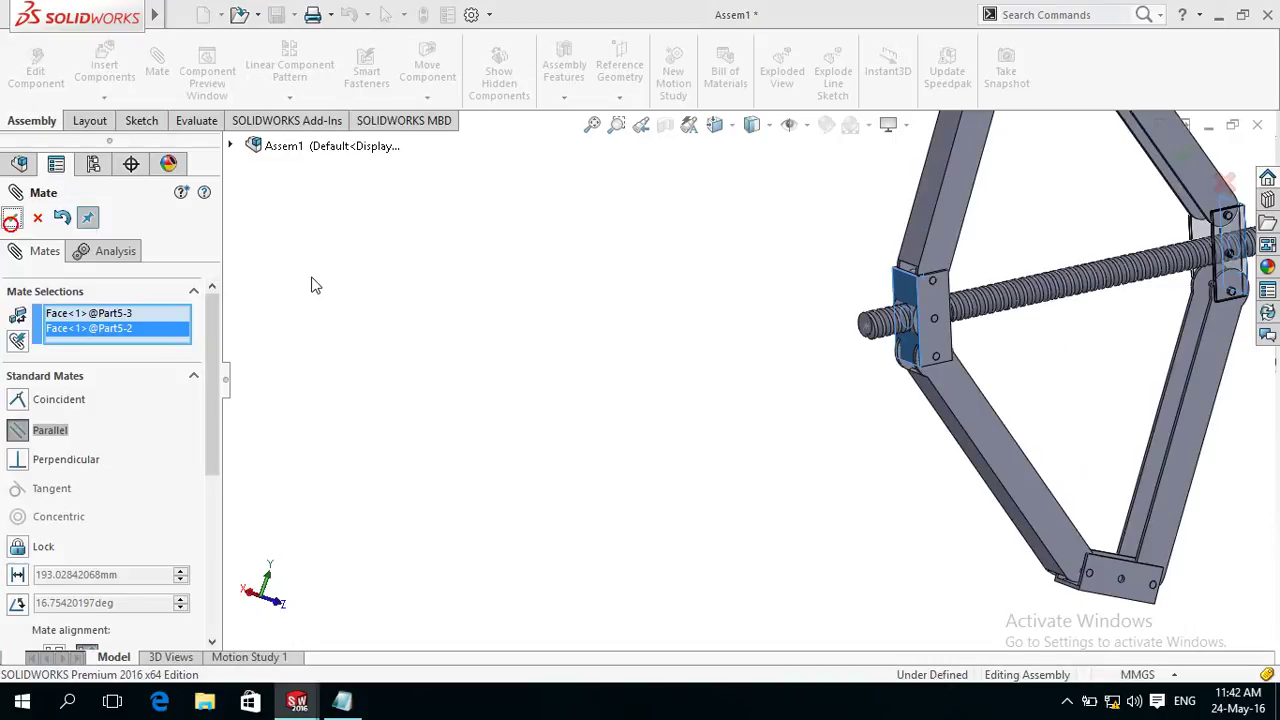
Add Parallel mate Parallel5 between faces of brackets Part5-4 and Part5-1.
scroll(720, 458, "up", 3)
mouse_move(886, 528)
middle_mouse_down()
mouse_move(904, 212)
mouse_move(986, 243)
middle_mouse_up()
scroll(894, 323, "down", 2)
scroll(894, 394, "down", 2)
scroll(828, 413, "down", 3)
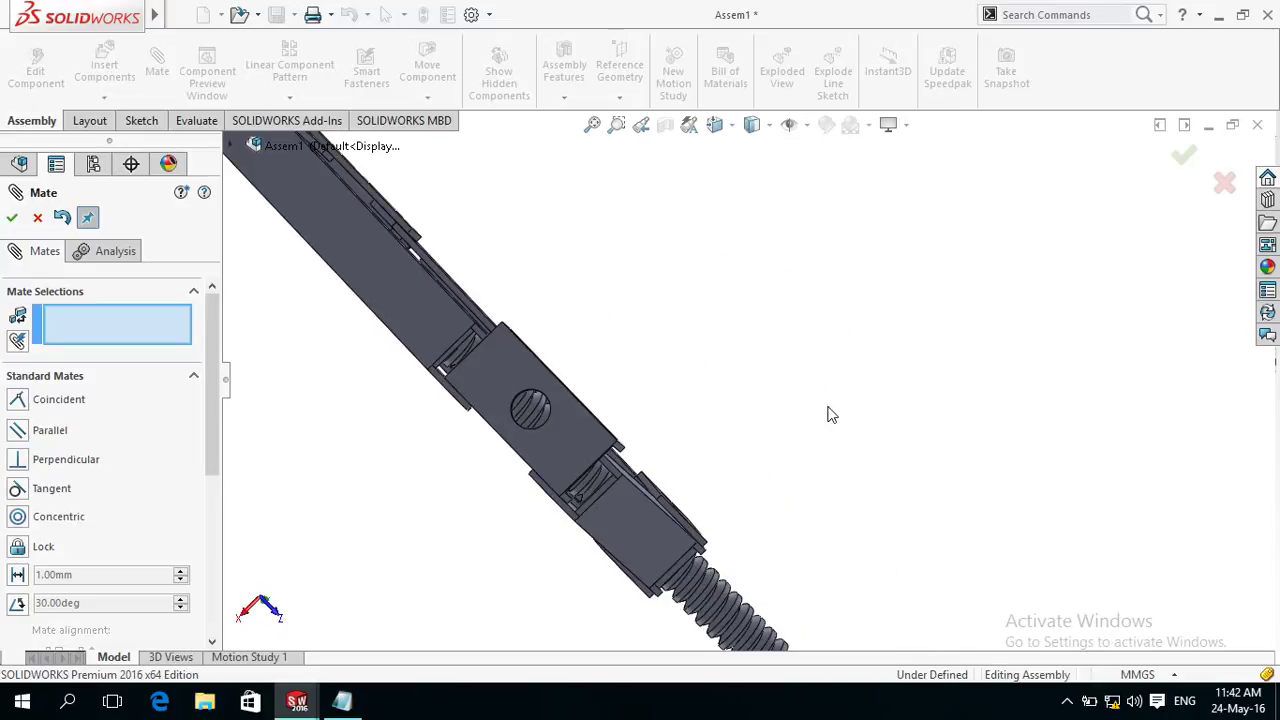
left_click(577, 427)
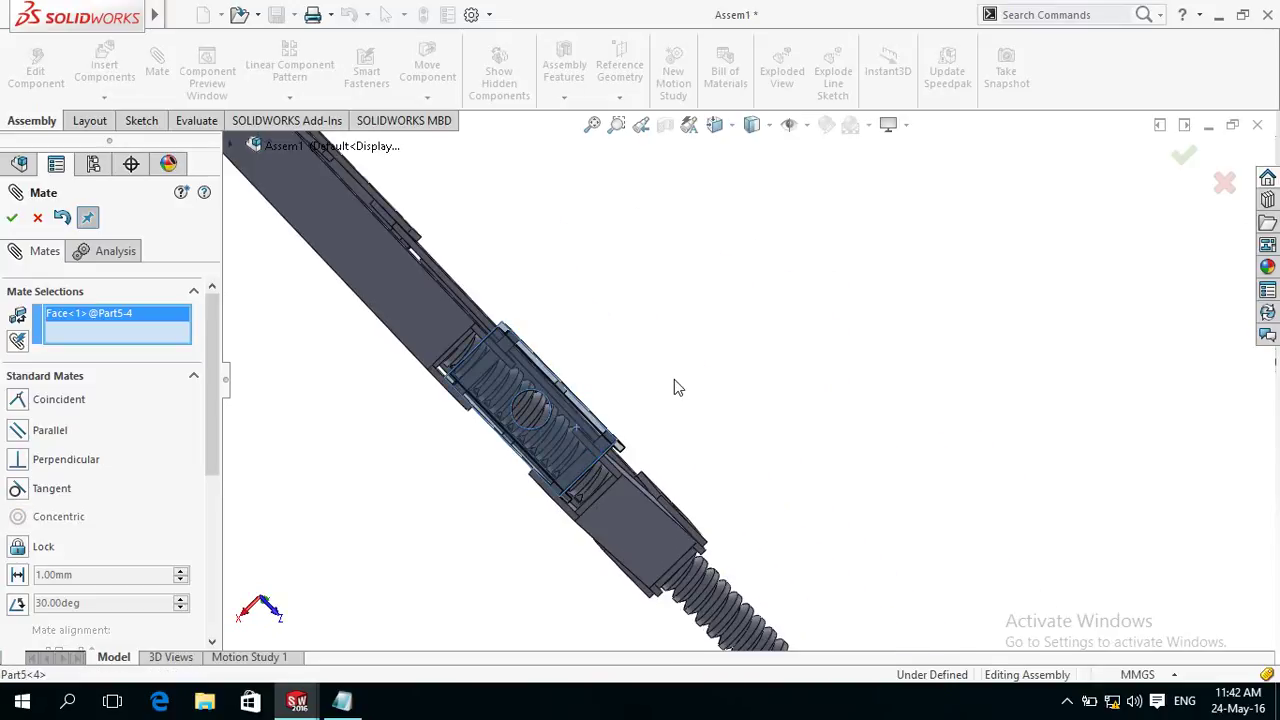
scroll(794, 297, "up", 5)
scroll(794, 297, "up", 3)
mouse_move(794, 297)
middle_mouse_down()
mouse_move(695, 420)
mouse_move(548, 477)
middle_mouse_up()
scroll(671, 200, "down", 2)
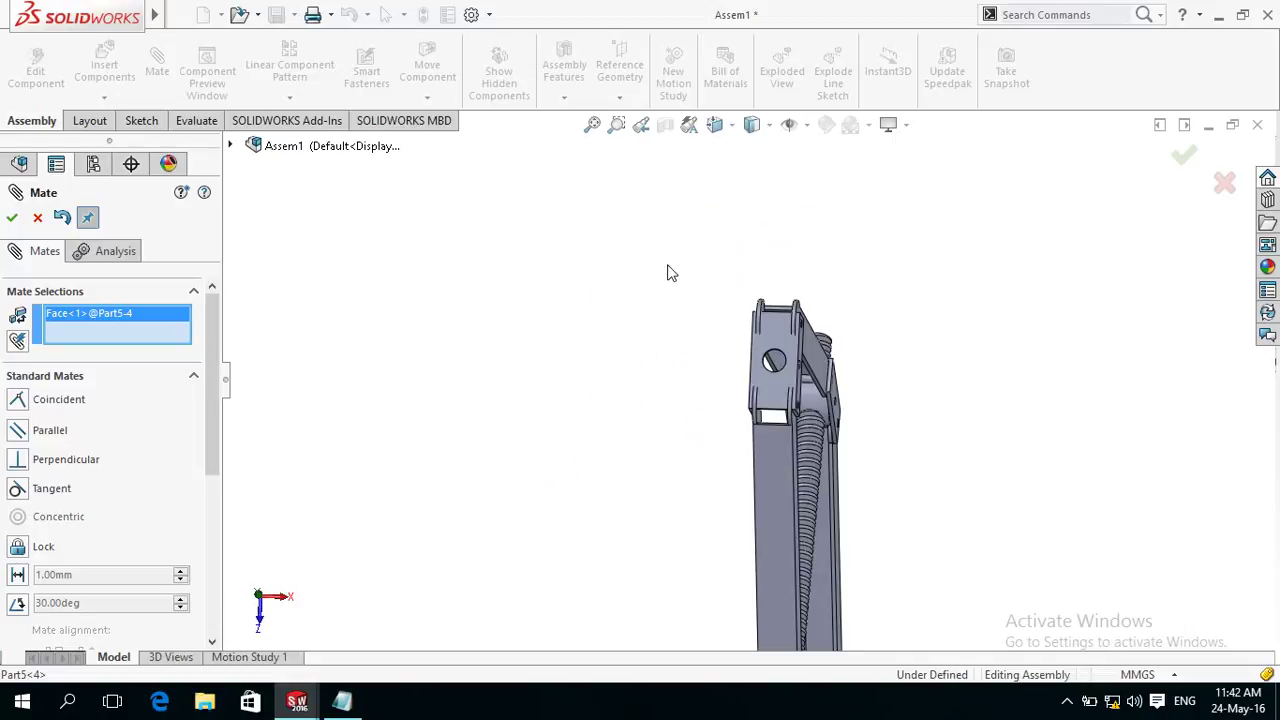
scroll(673, 290, "down", 2)
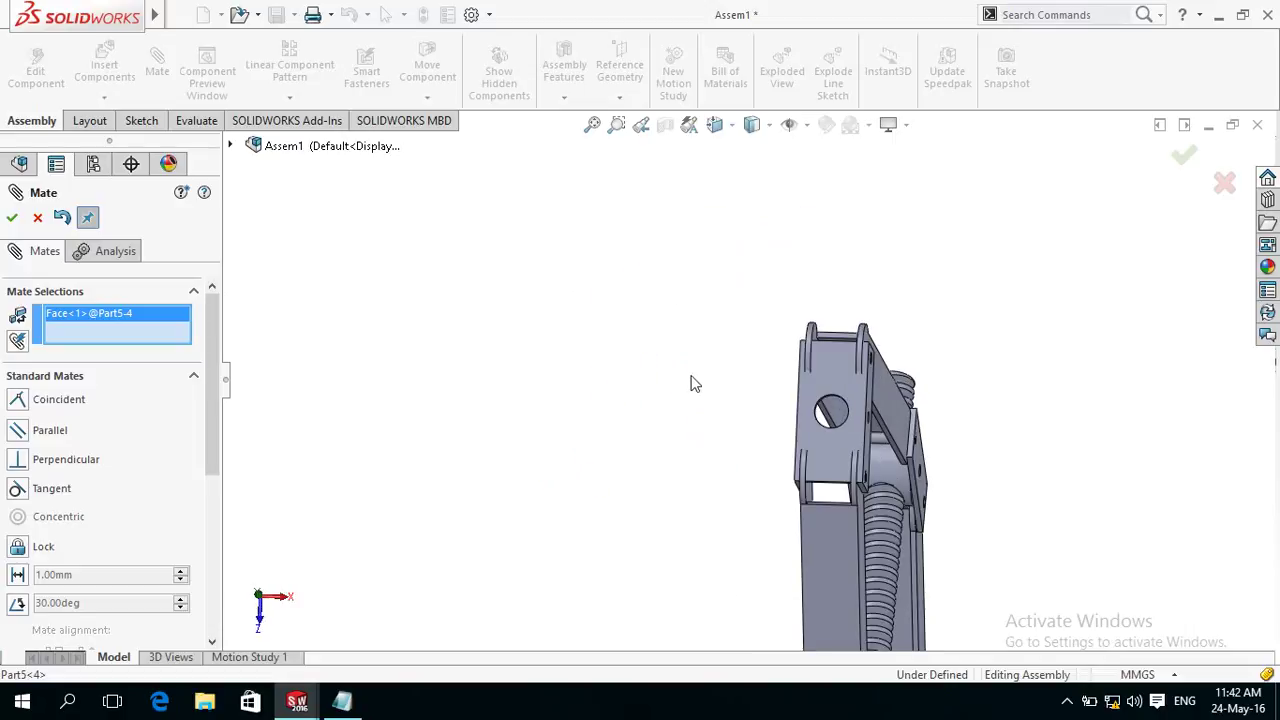
left_click(818, 465)
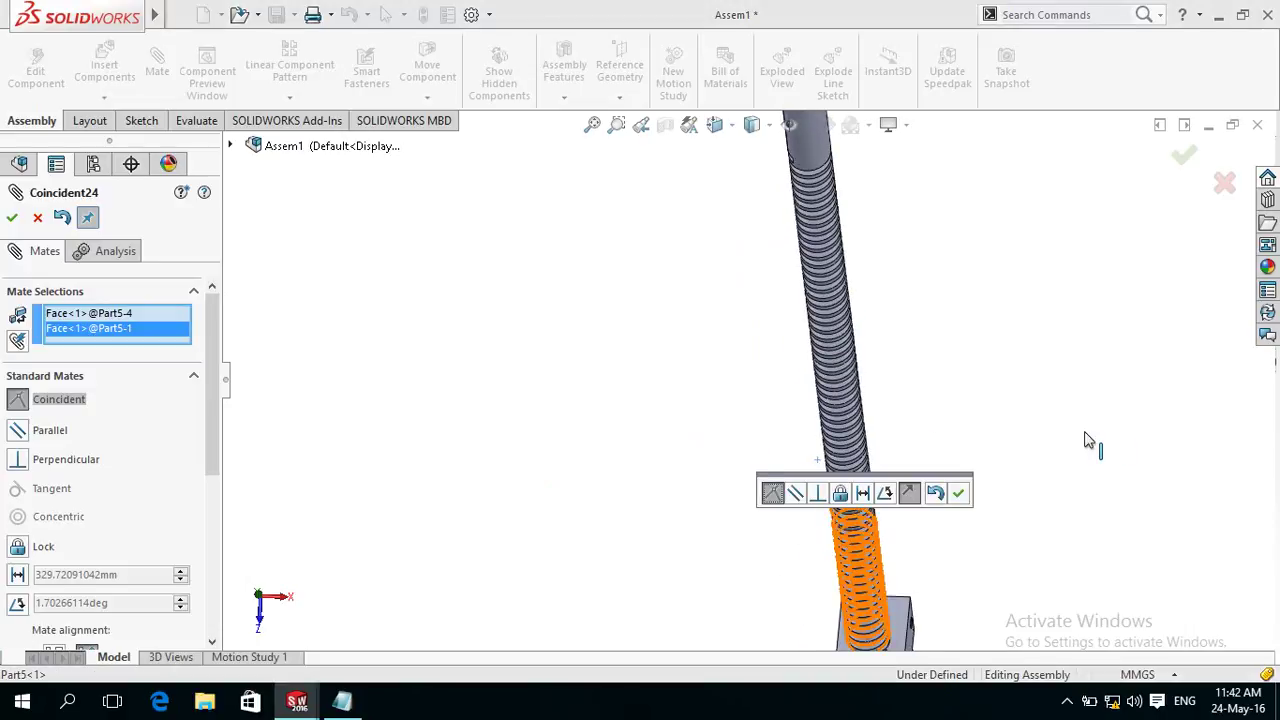
left_click(17, 430)
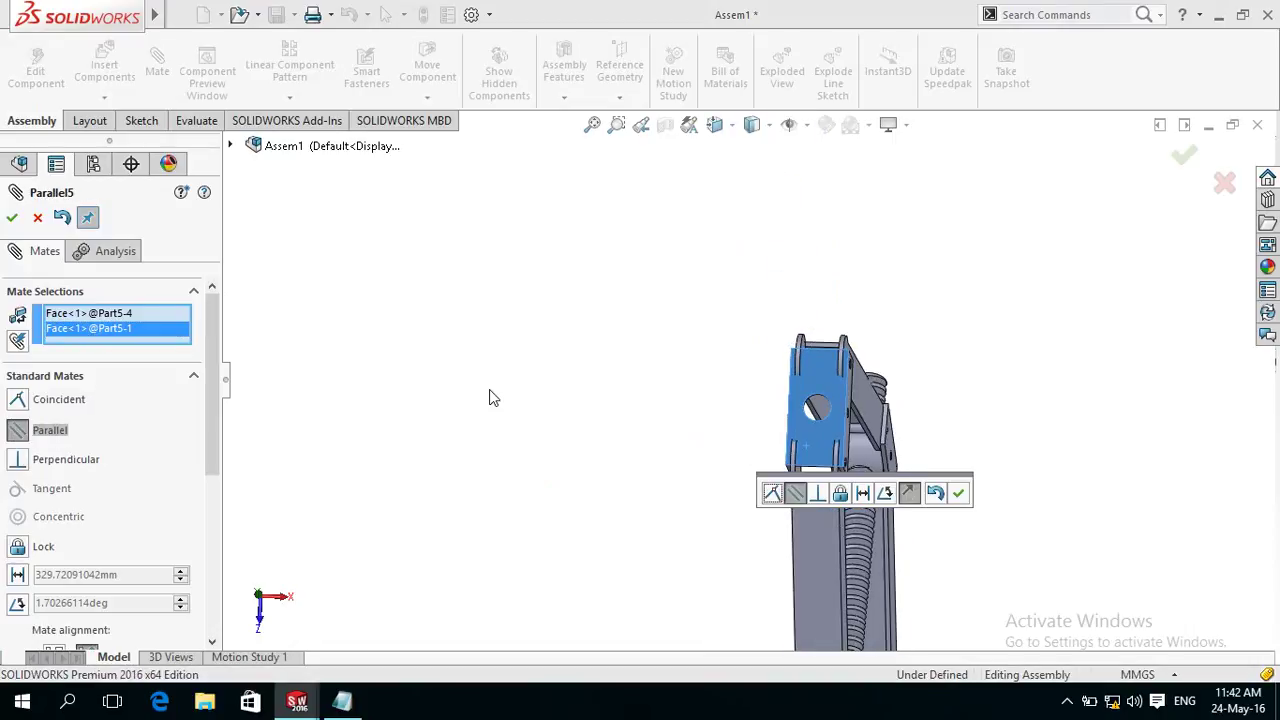
middle_click_drag(506, 451, 364, 420)
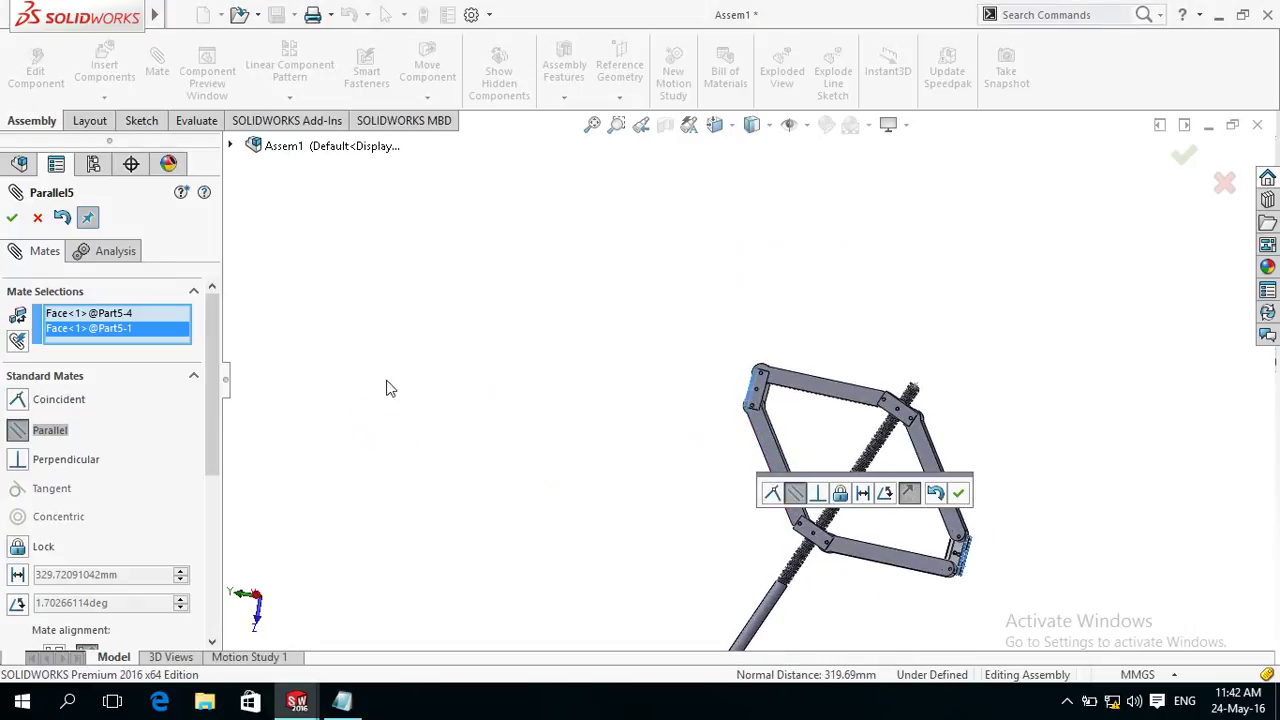
left_click(12, 220)
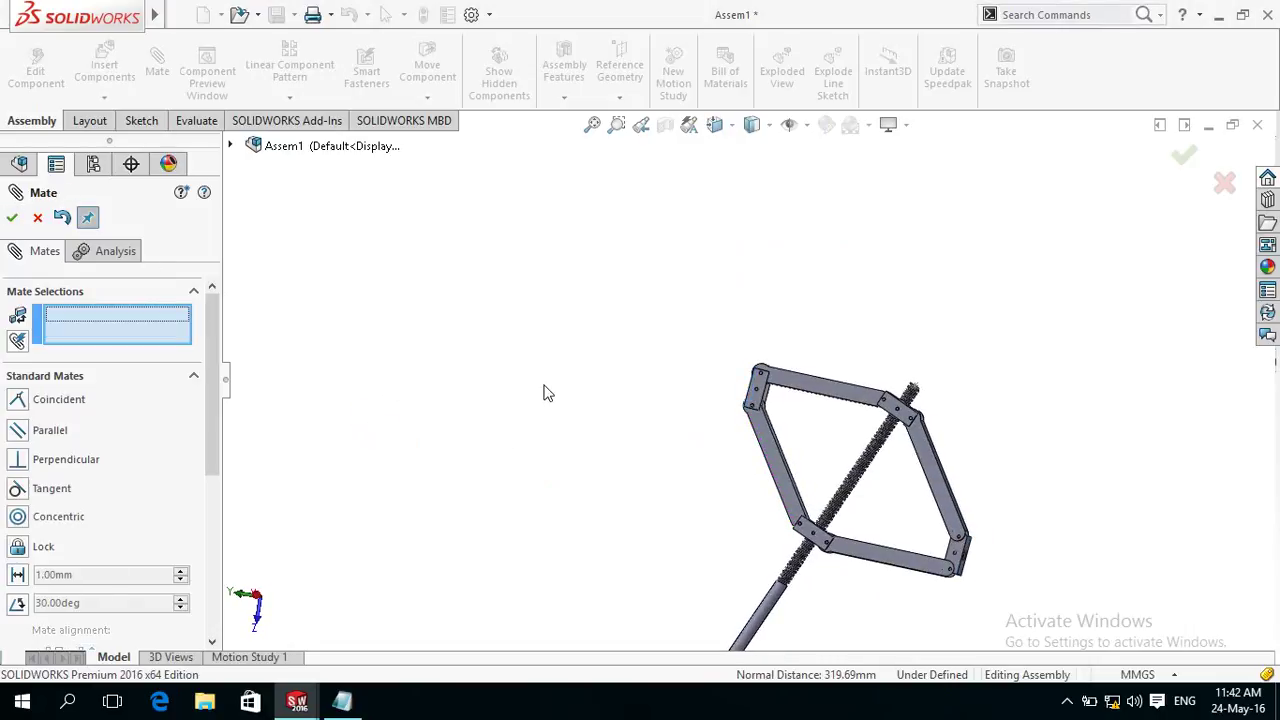
Drop the attempted rod-end sketch point mate and drag Rod<1> along its axis.
mouse_move(557, 437)
middle_mouse_down()
mouse_move(640, 357)
mouse_move(783, 169)
mouse_move(851, 204)
mouse_move(823, 189)
middle_mouse_up()
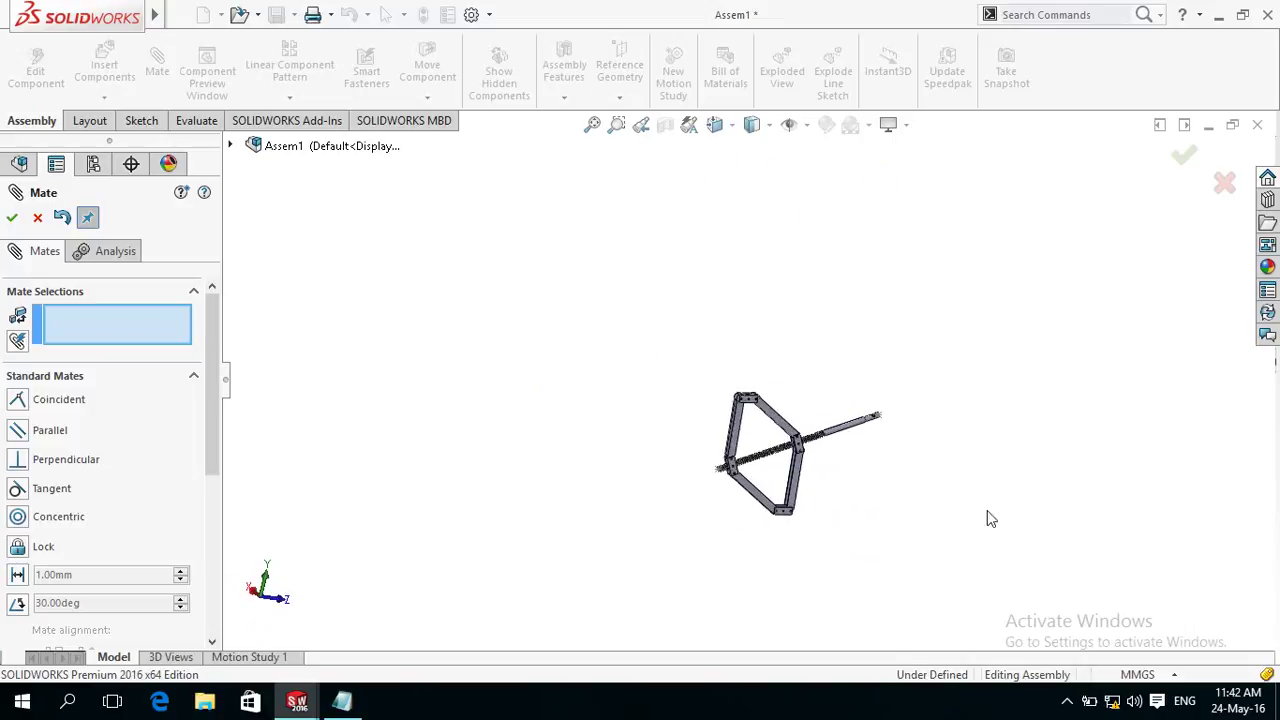
scroll(892, 529, "down", 2)
mouse_move(822, 487)
middle_mouse_down()
mouse_move(794, 457)
mouse_move(843, 394)
mouse_move(737, 334)
mouse_move(710, 376)
mouse_move(811, 391)
mouse_move(849, 466)
mouse_move(791, 460)
mouse_move(899, 390)
middle_mouse_up()
scroll(899, 390, "down", 3)
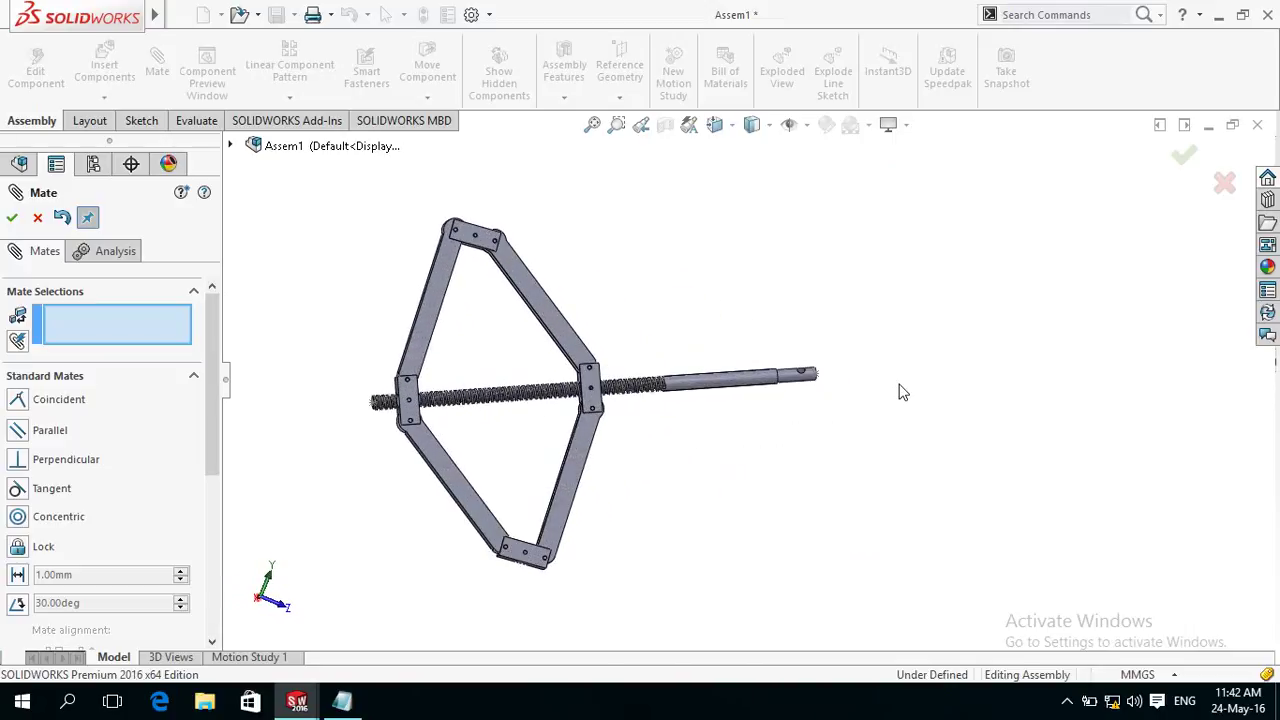
left_click(815, 376)
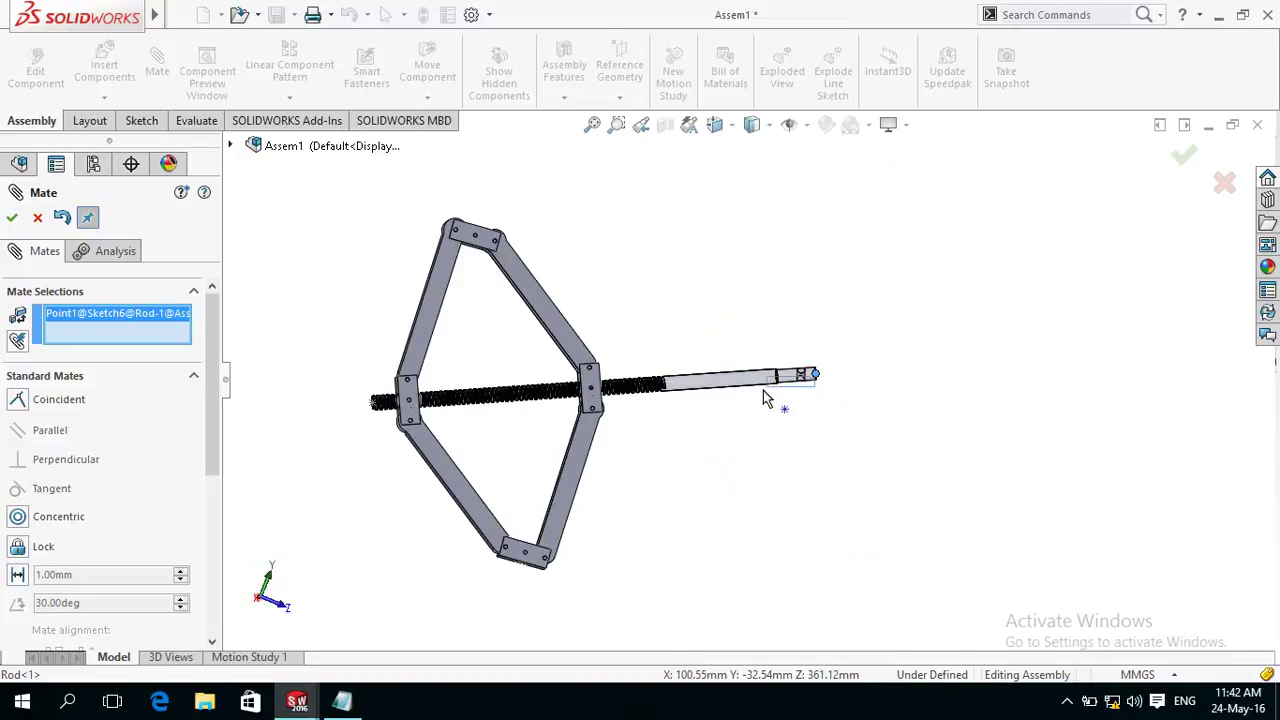
left_click(815, 375)
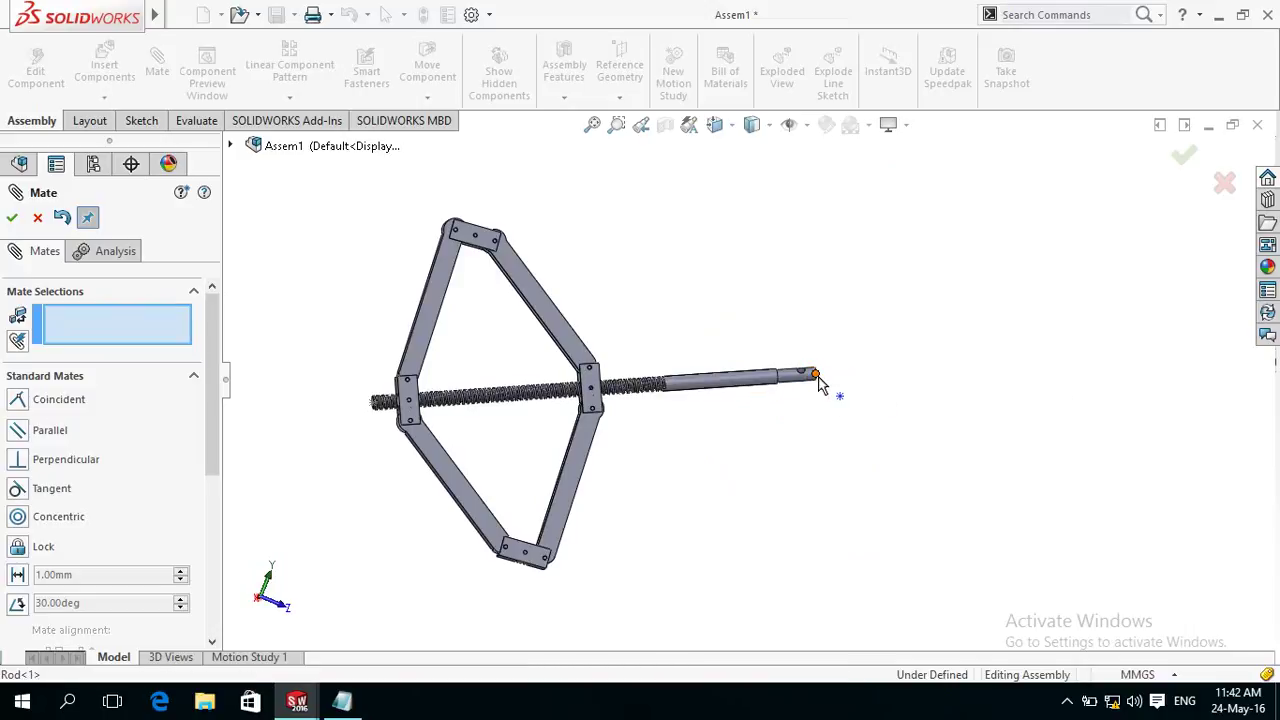
left_click(816, 377)
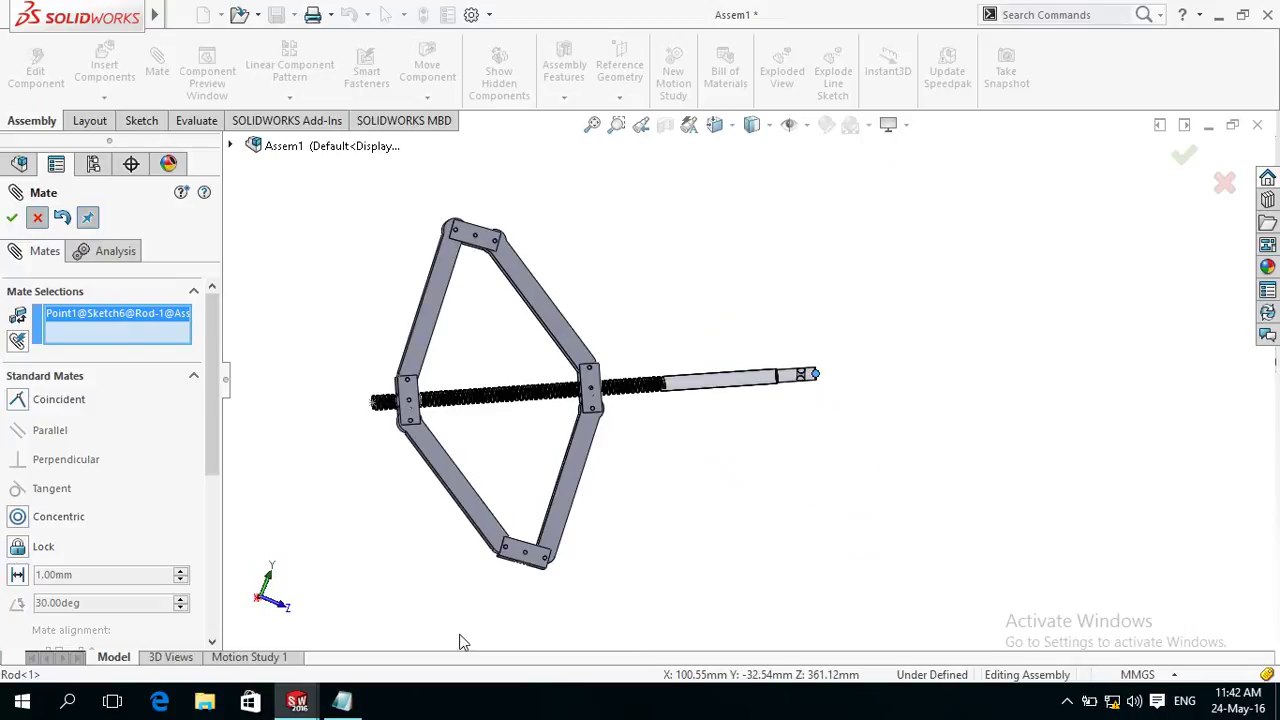
key("Escape")
mouse_move(793, 385)
left_mouse_down()
mouse_move(654, 409)
mouse_move(819, 378)
mouse_move(722, 404)
mouse_move(810, 398)
mouse_move(771, 403)
mouse_move(770, 429)
left_mouse_up()
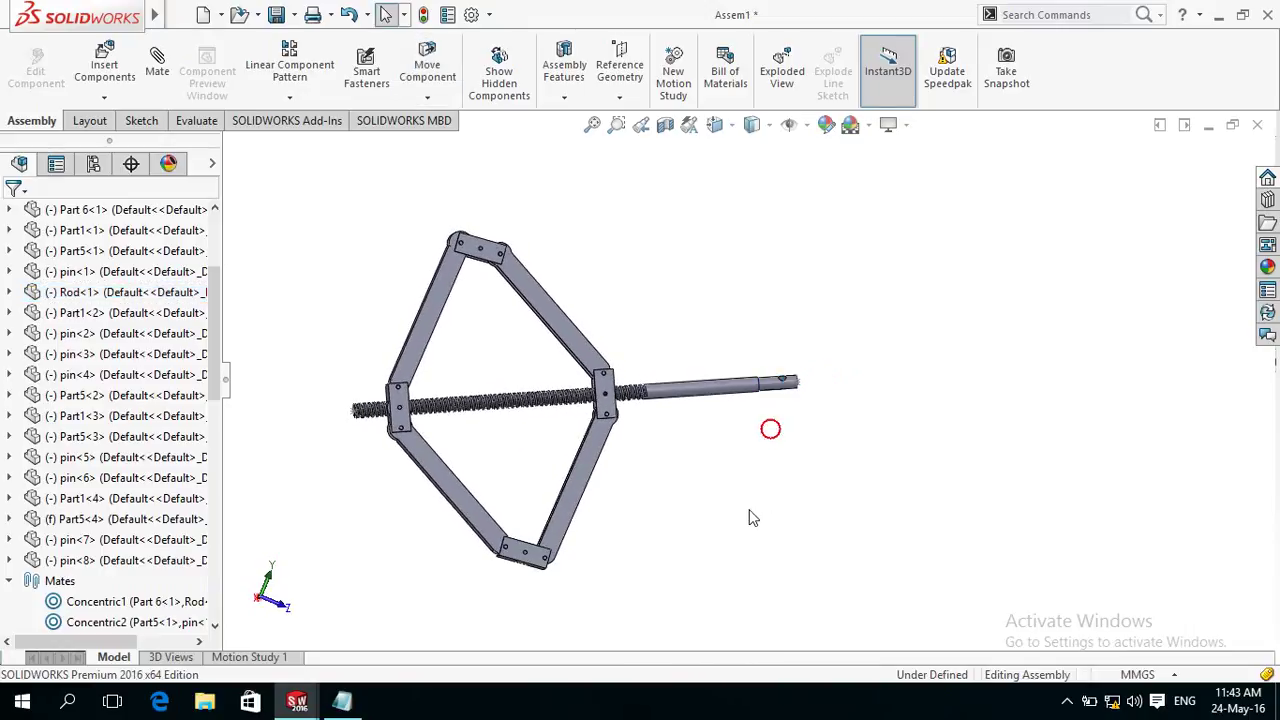
Select the rod face and start a new mate with it.
middle_click_drag(763, 457, 691, 469)
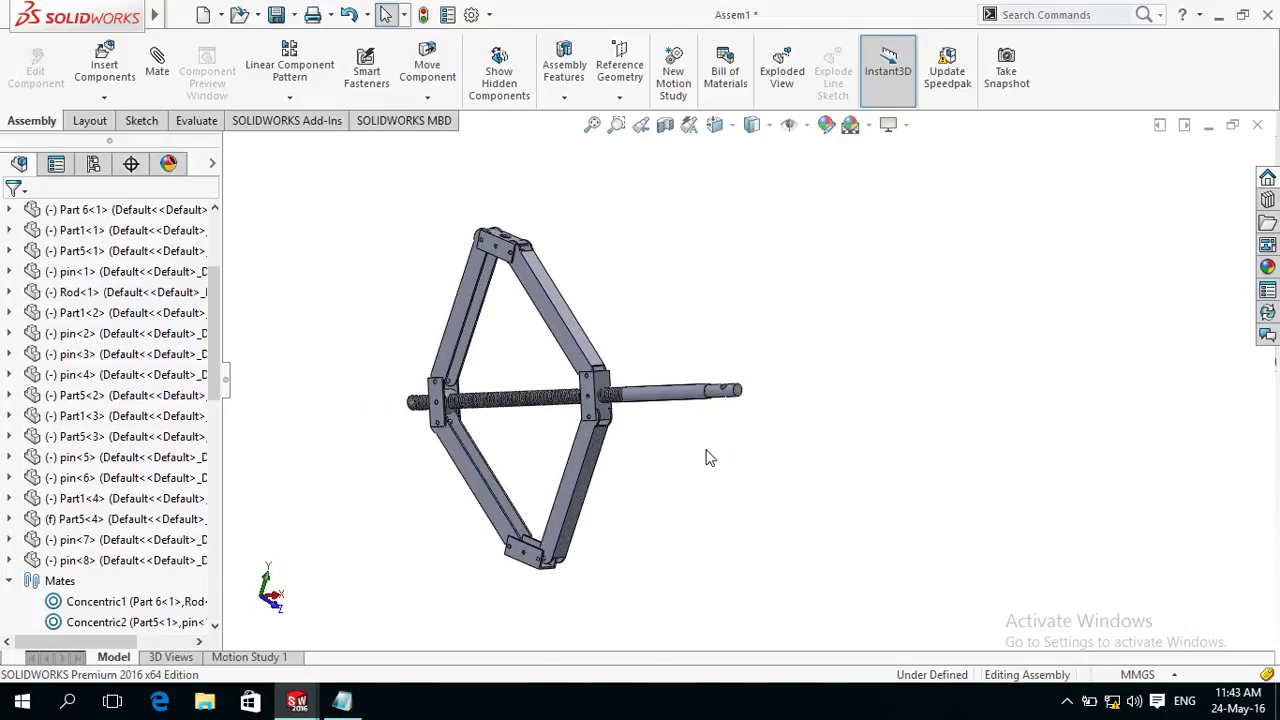
scroll(708, 430, "down", 3)
scroll(698, 390, "down", 2)
scroll(737, 371, "down", 2)
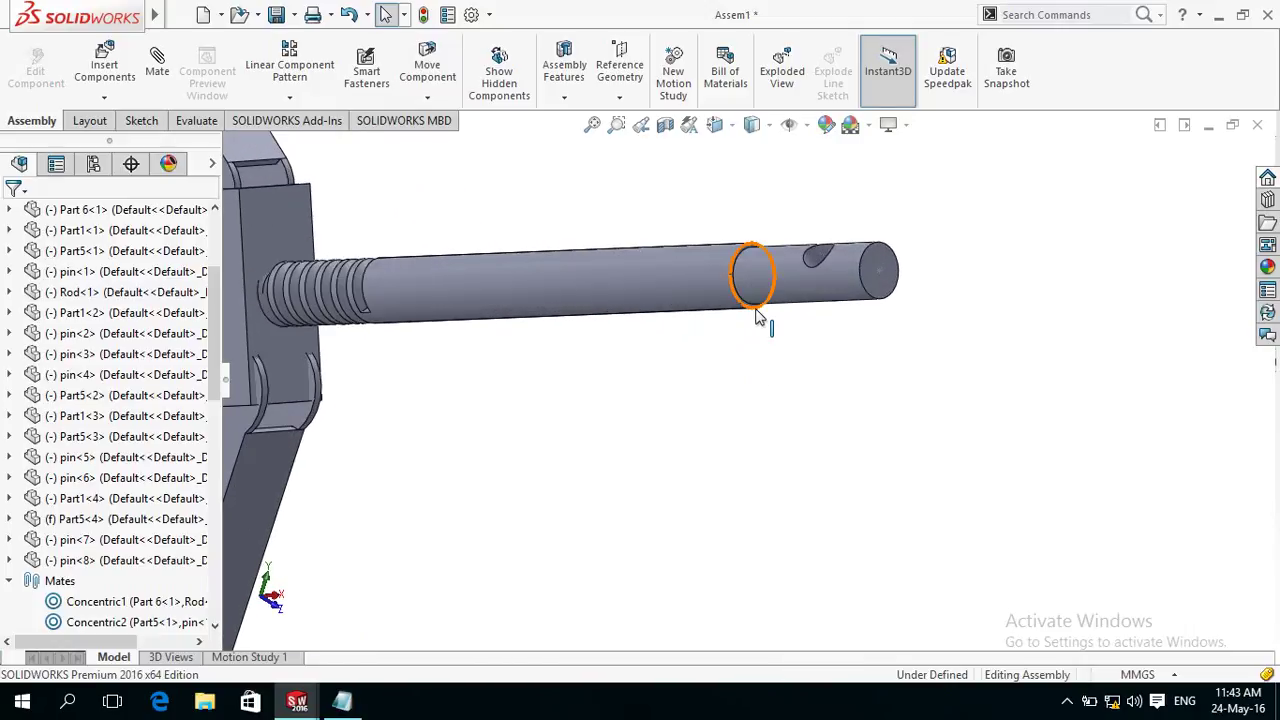
scroll(757, 320, "down", 2)
scroll(757, 330, "down", 2)
scroll(757, 300, "down", 2)
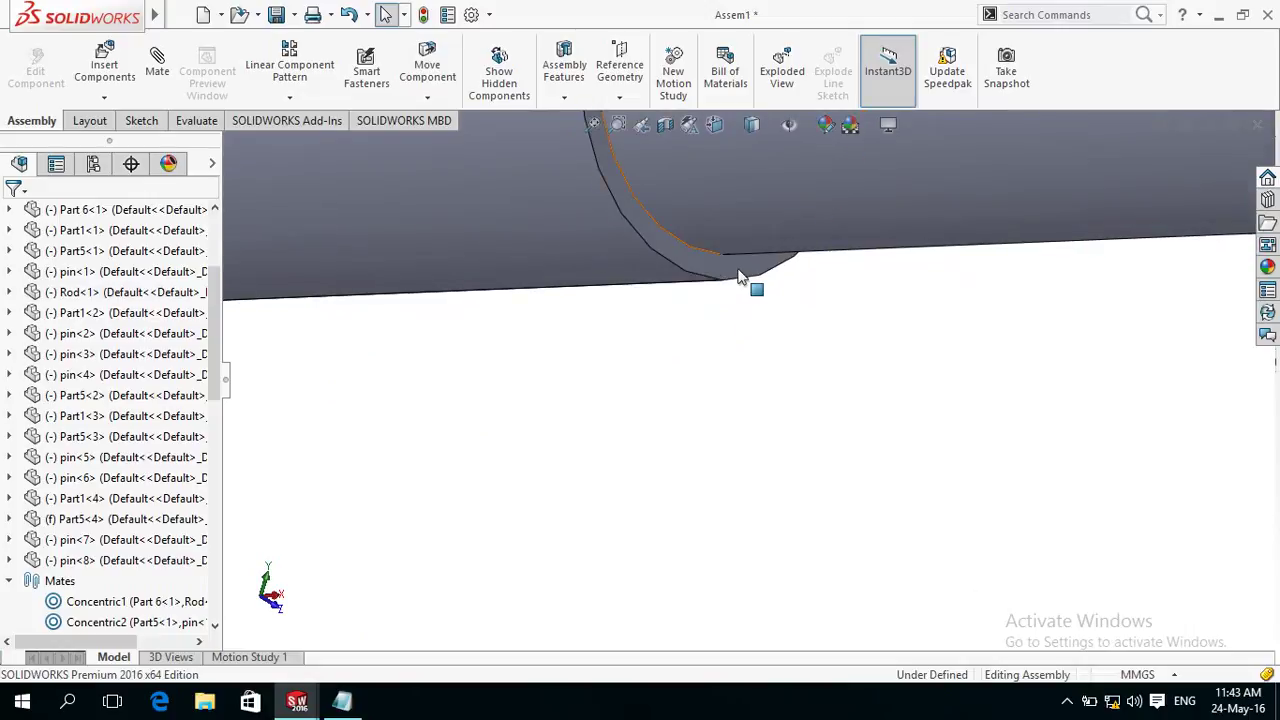
left_click(738, 276)
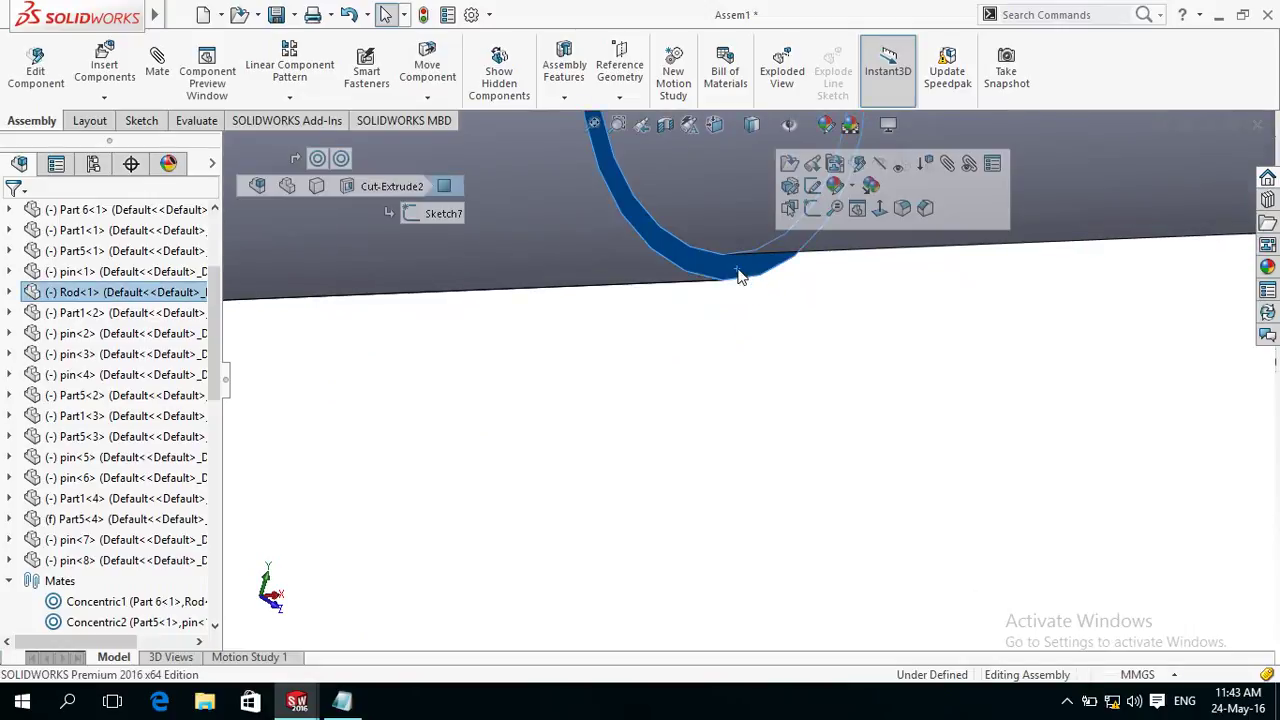
left_click(948, 167)
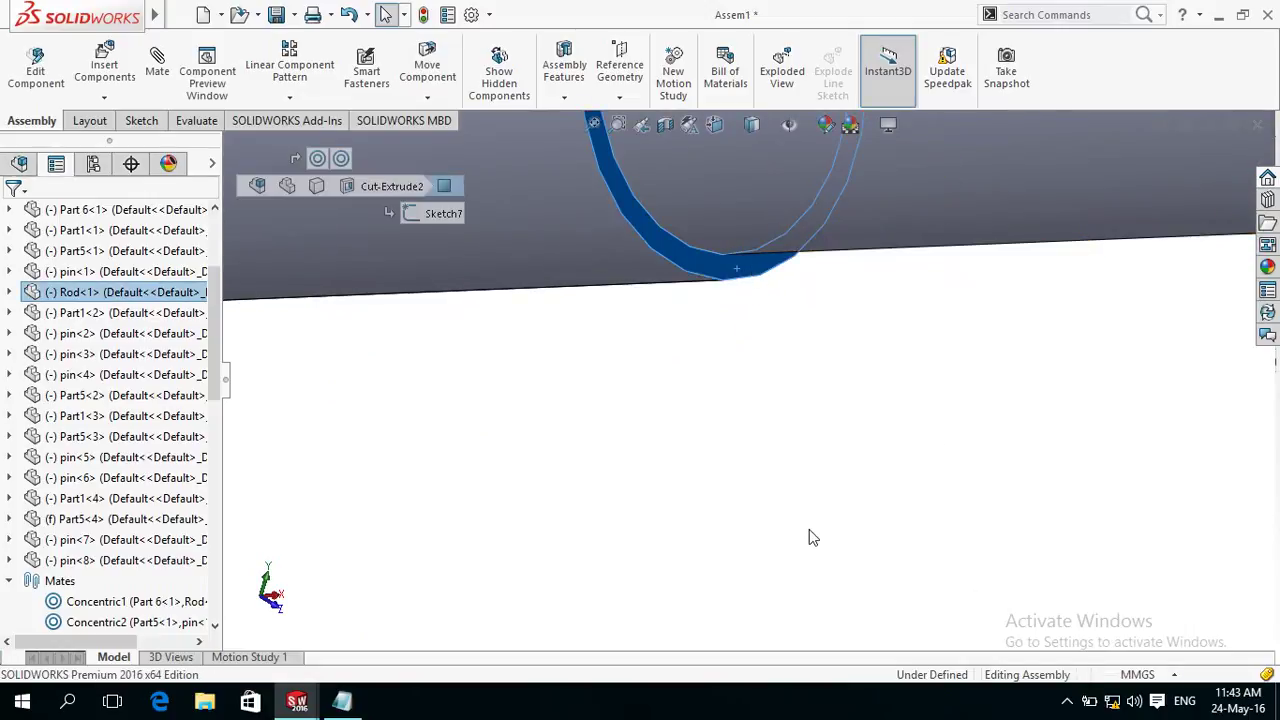
Make the rod face coincident with the Part5<3> block face.
scroll(723, 566, "up", 3)
scroll(700, 555, "up", 2)
scroll(674, 545, "up", 2)
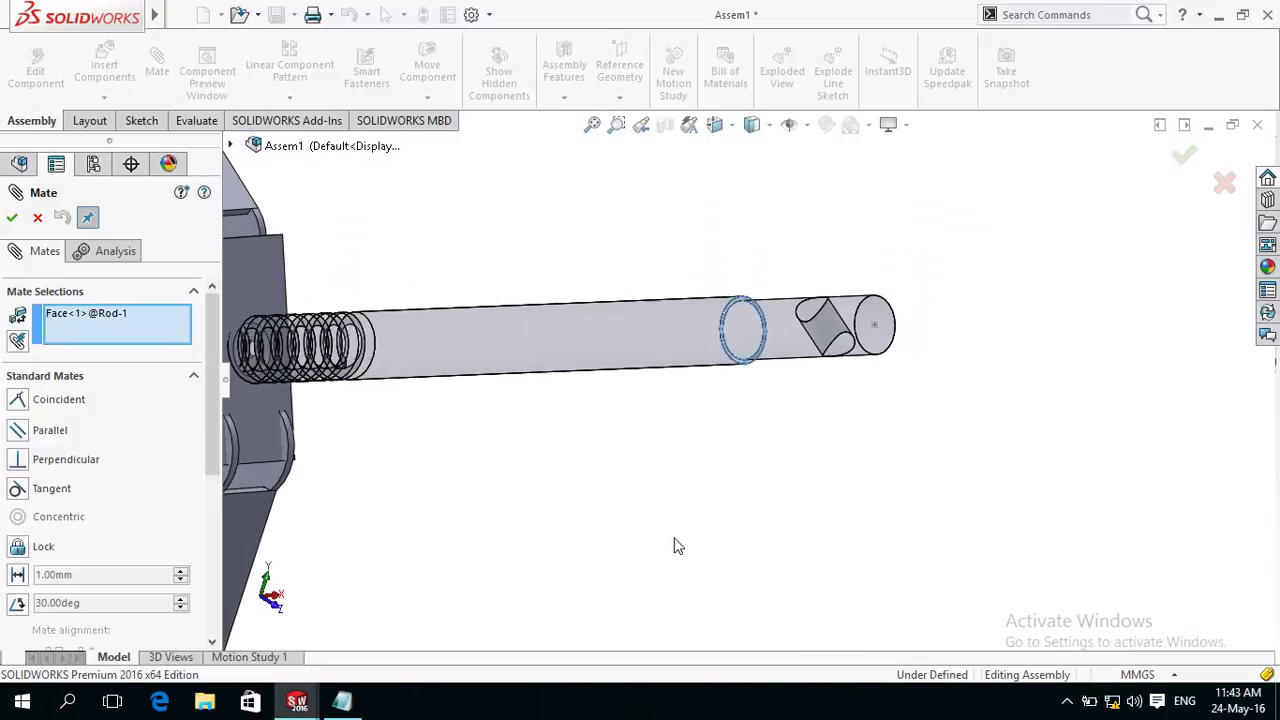
scroll(650, 540, "up", 2)
scroll(615, 530, "up", 2)
scroll(630, 533, "up", 2)
scroll(648, 537, "up", 1)
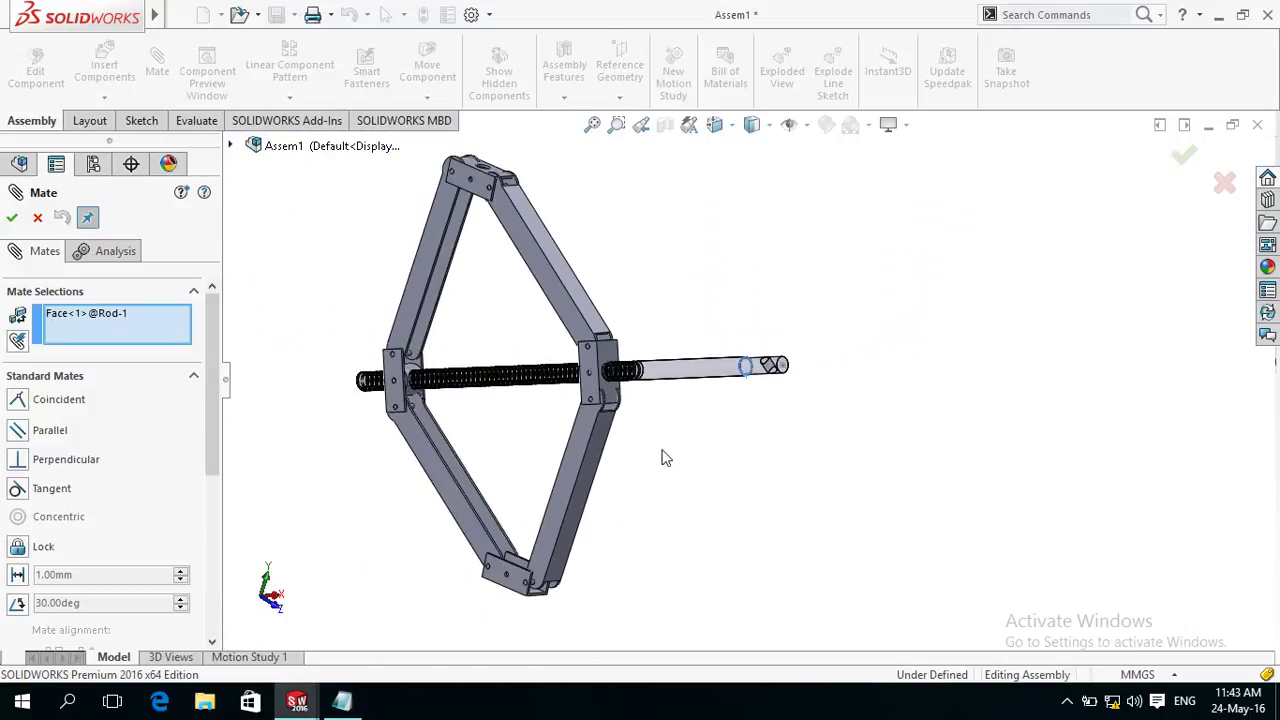
scroll(660, 450, "down", 2)
scroll(652, 424, "down", 2)
scroll(649, 415, "down", 2)
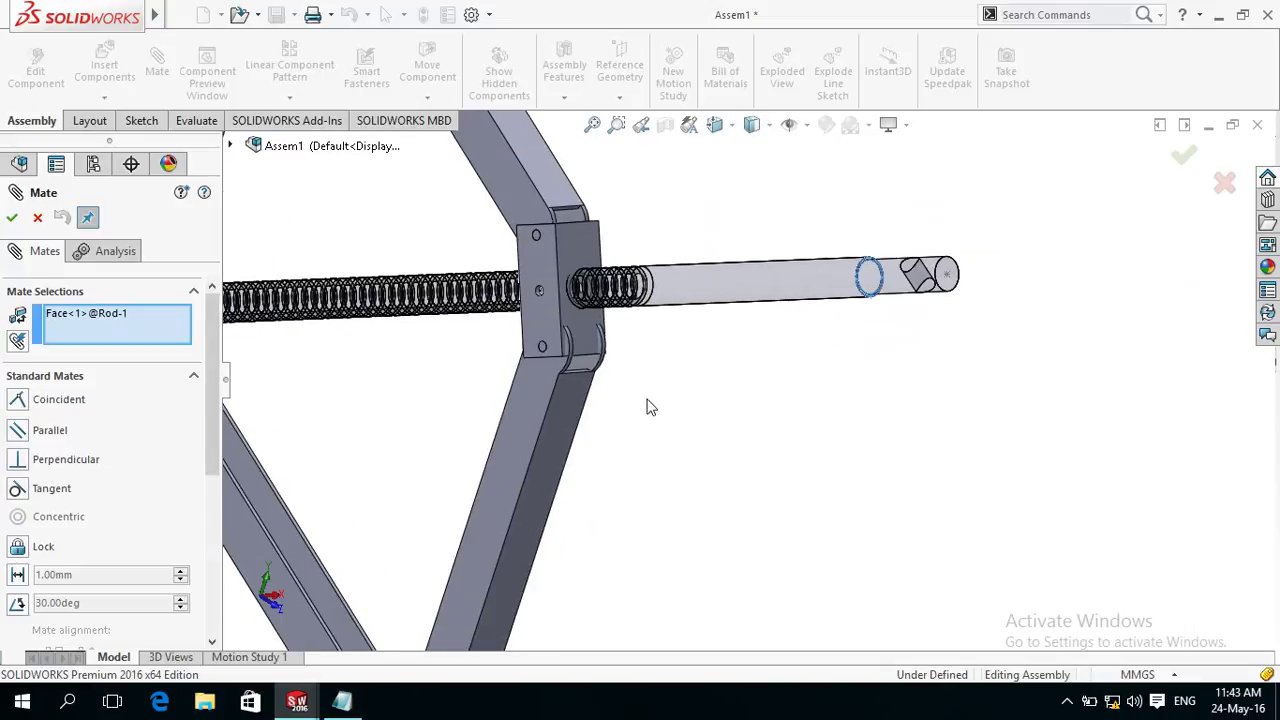
scroll(648, 407, "down", 2)
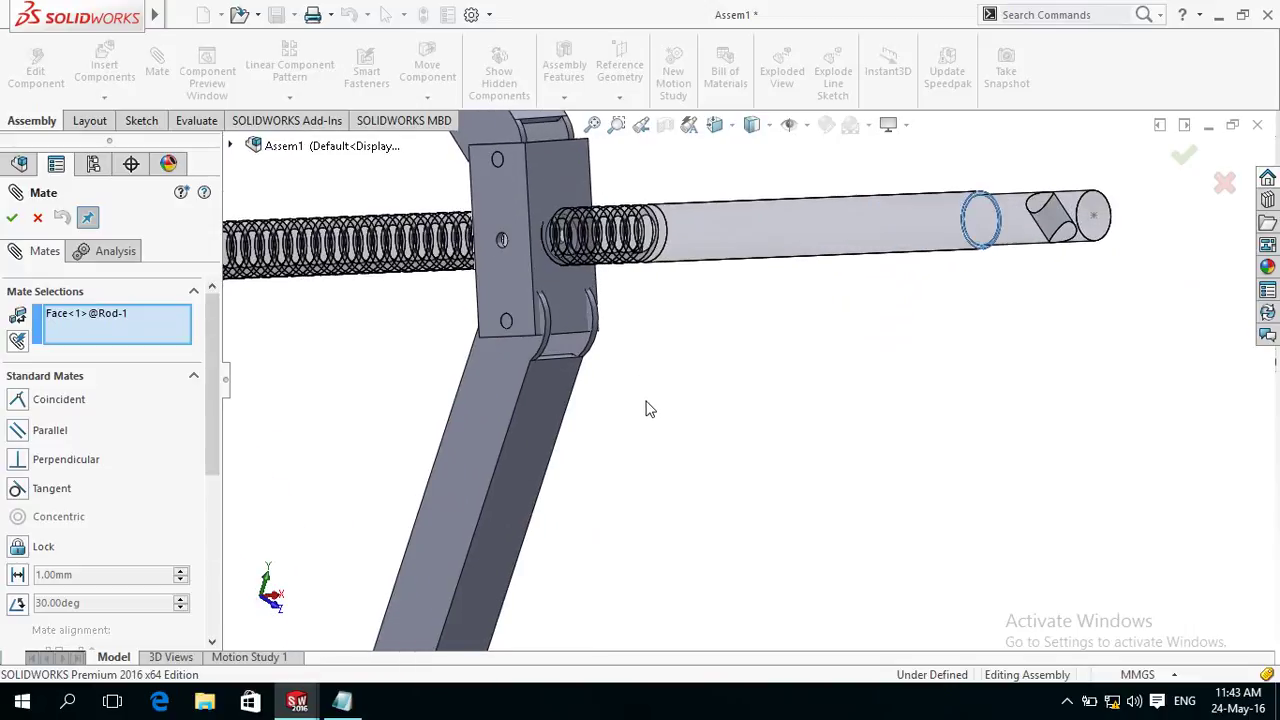
left_click(558, 294)
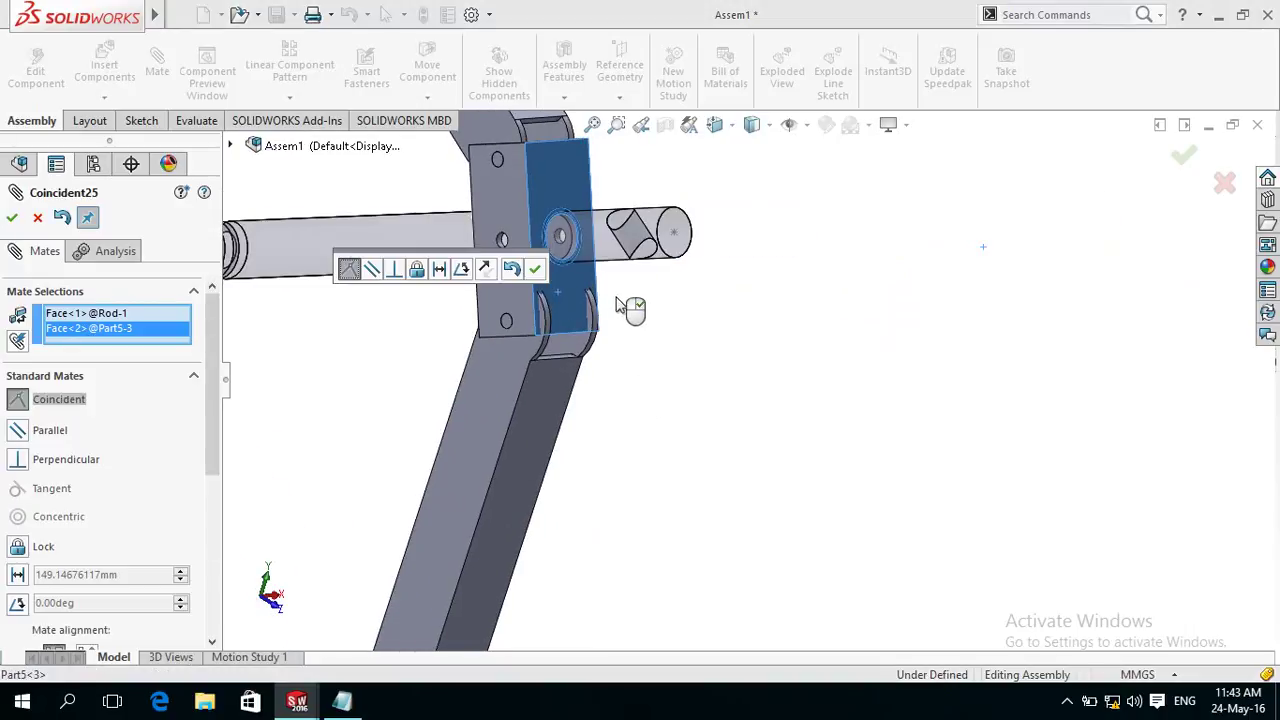
left_click(534, 270)
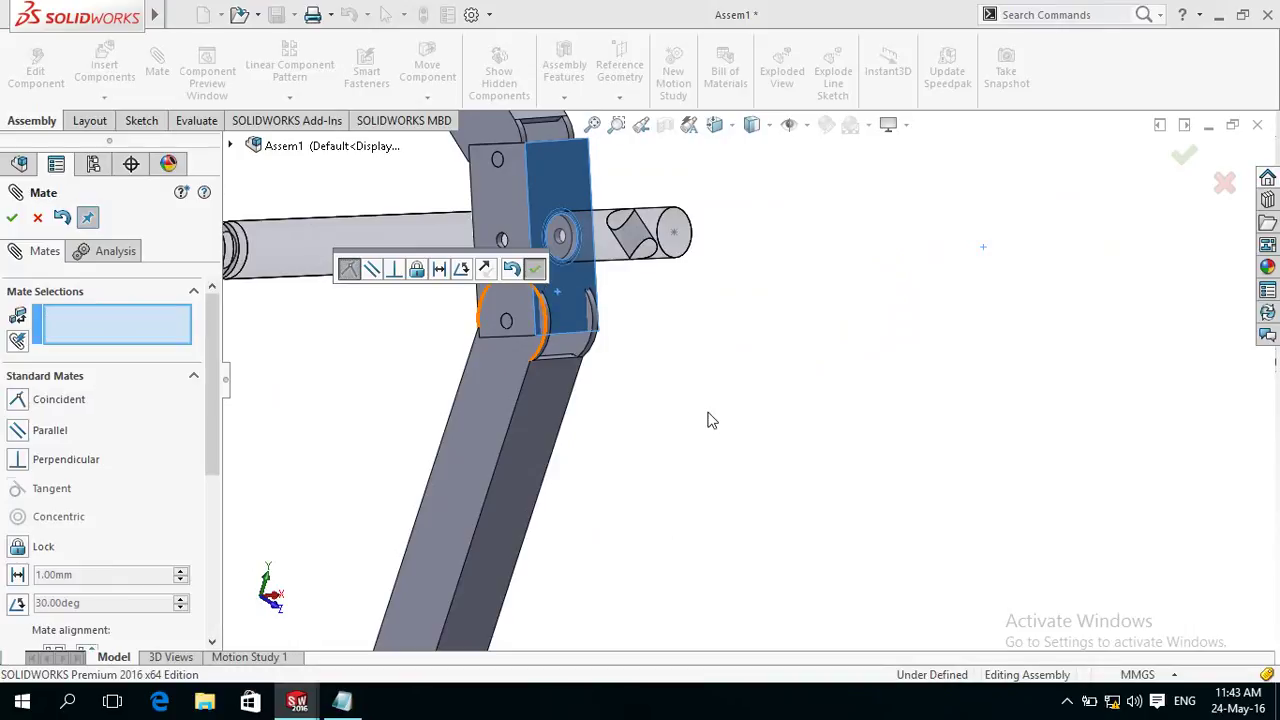
Orbit and zoom to check the rod's seated position in the frame.
scroll(708, 415, "up", 3)
scroll(717, 409, "up", 2)
mouse_move(815, 432)
middle_mouse_down()
mouse_move(900, 437)
mouse_move(806, 450)
middle_mouse_up()
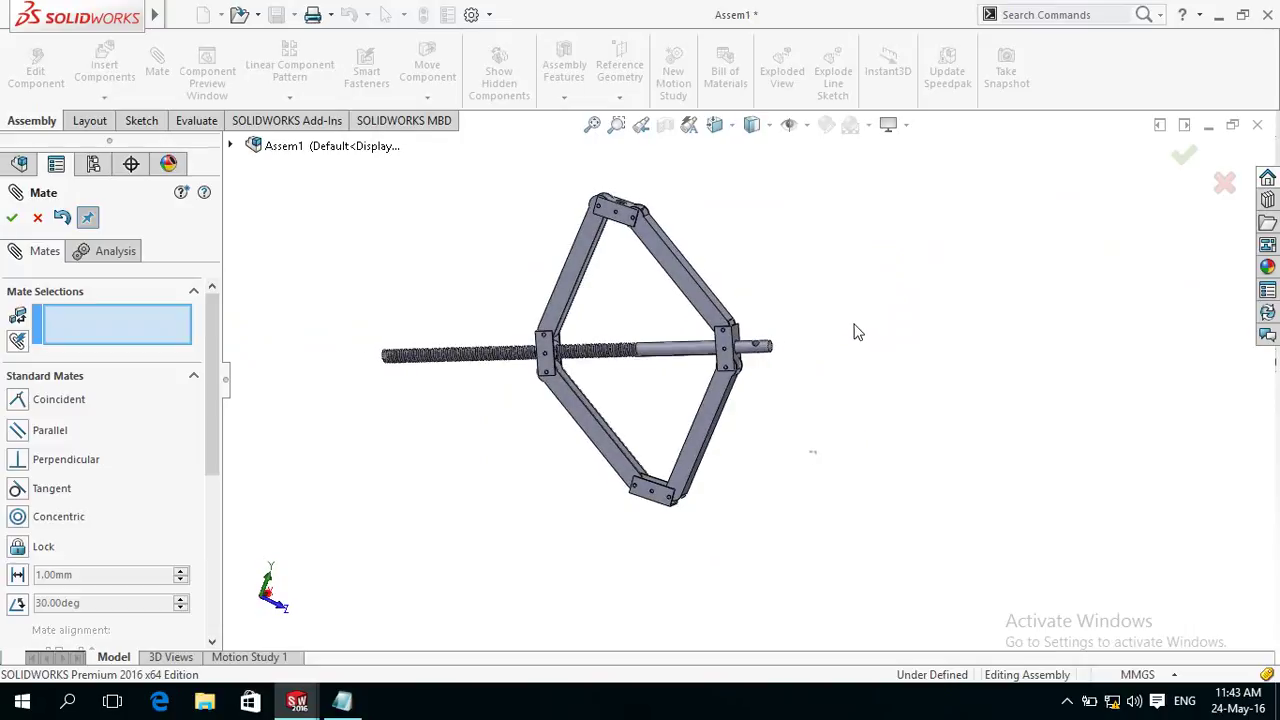
scroll(820, 300, "down", 1)
scroll(806, 371, "down", 2)
scroll(806, 420, "up", 2)
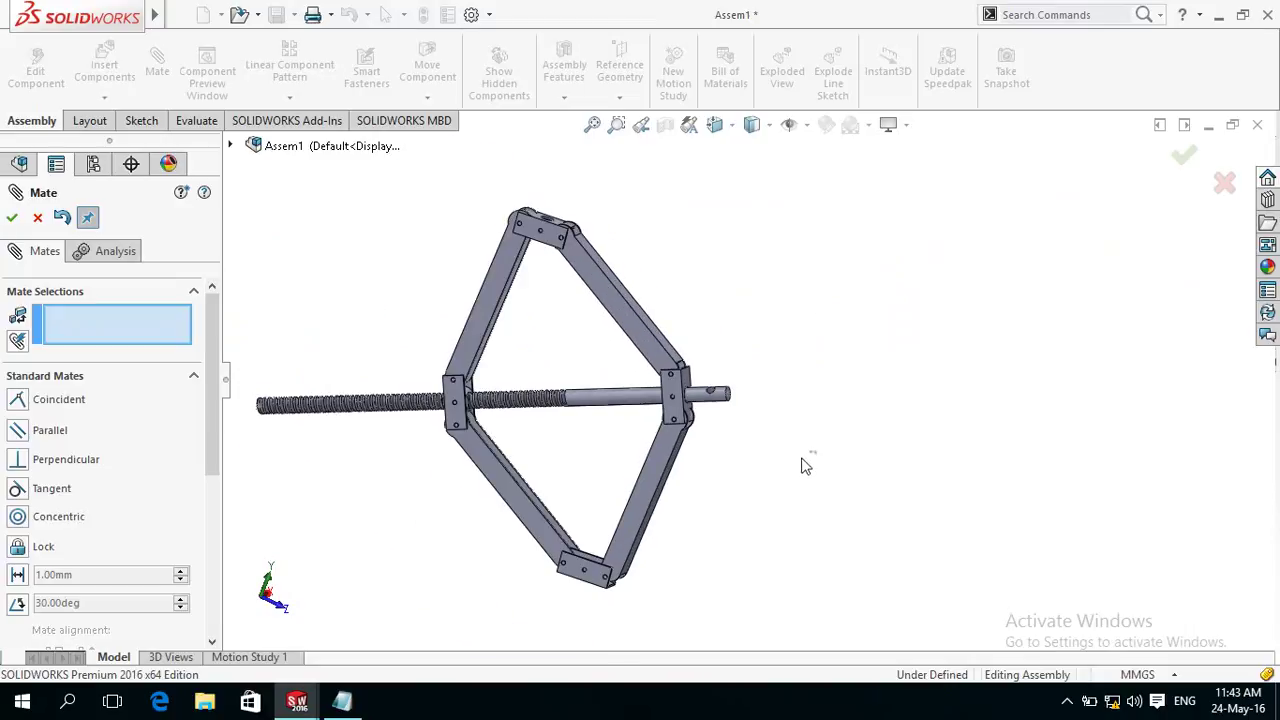
mouse_move(757, 491)
middle_mouse_down()
mouse_move(720, 520)
mouse_move(829, 530)
mouse_move(731, 520)
mouse_move(733, 499)
middle_mouse_up()
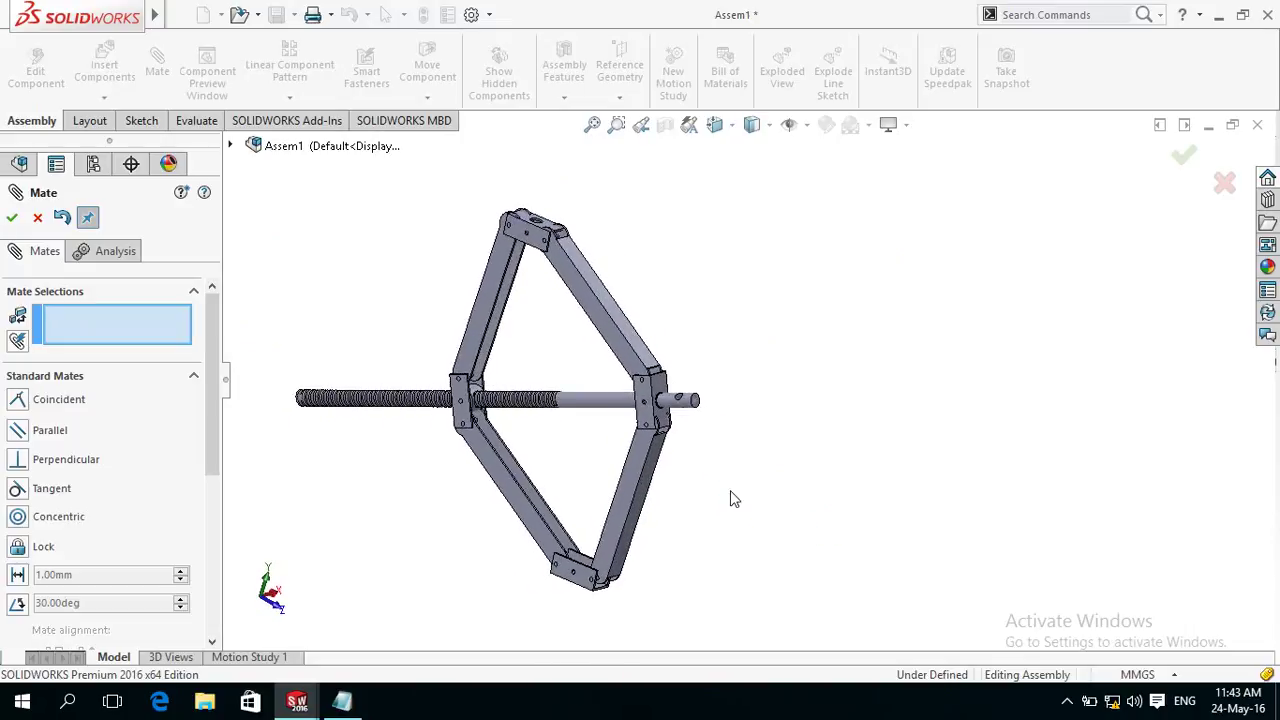
scroll(706, 451, "down", 2)
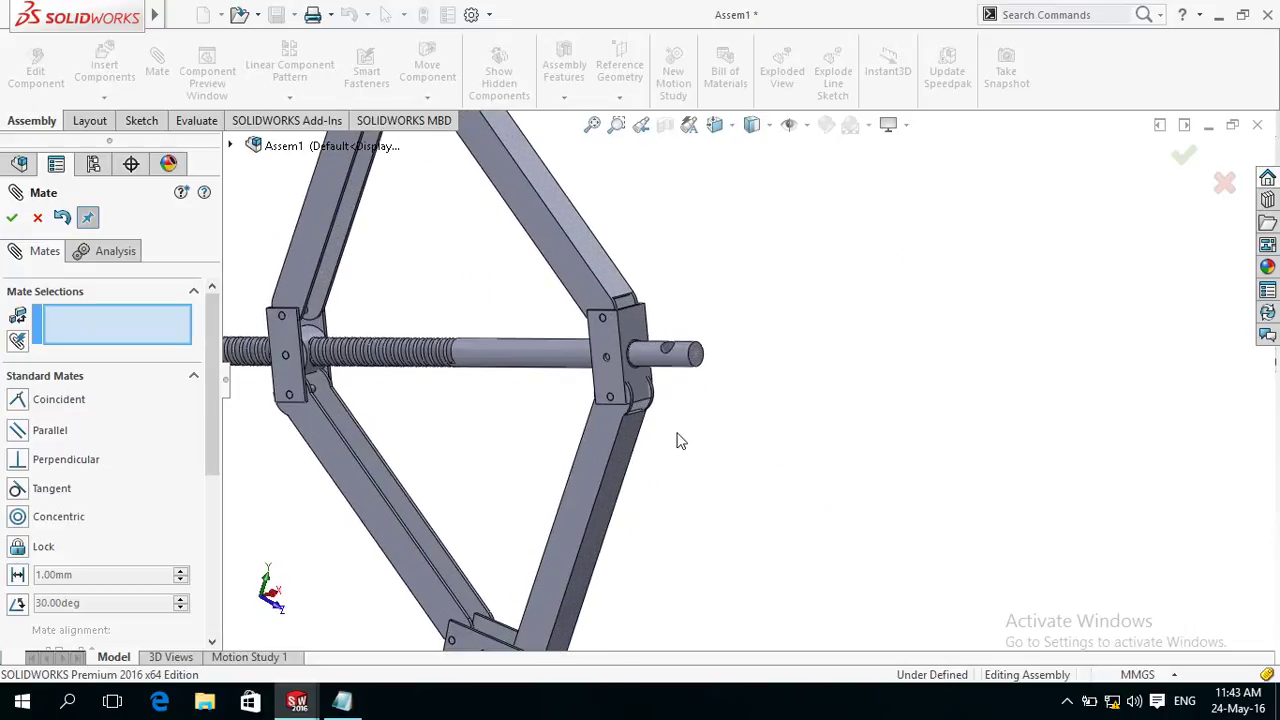
Add a Perpendicular mate between faces of blocks Part5-3 and Part5-4.
left_click(640, 383)
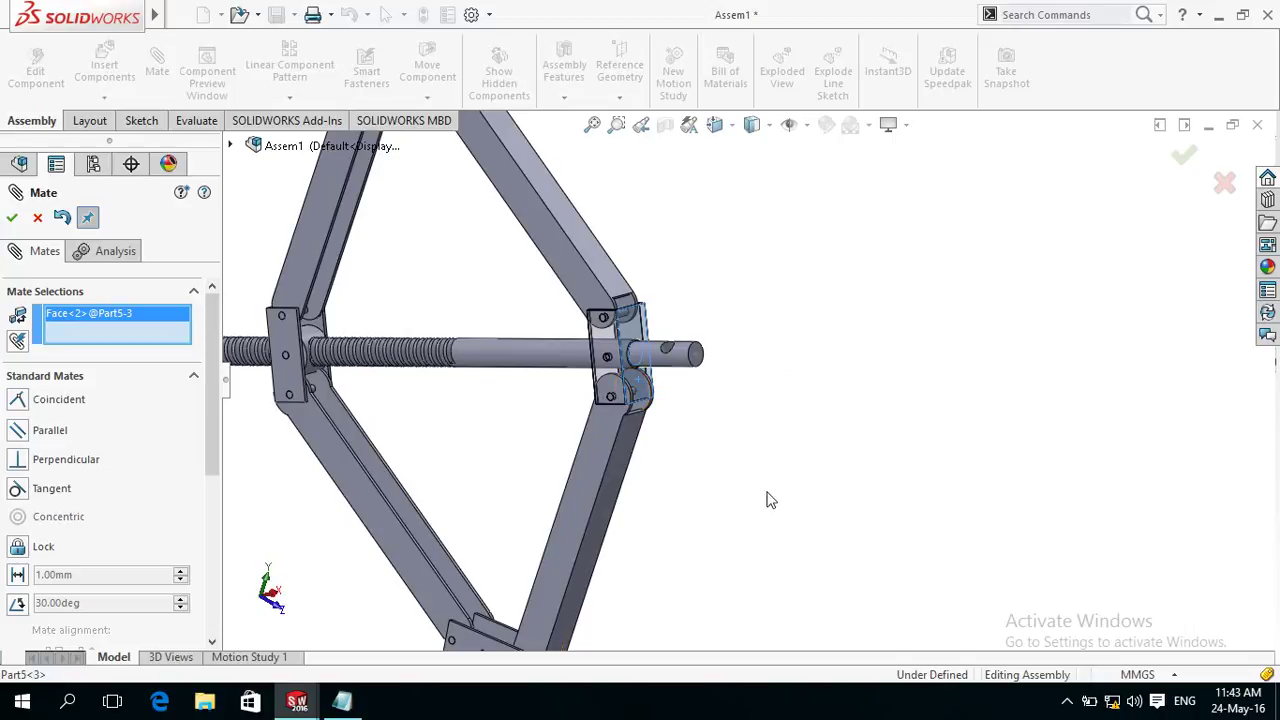
scroll(750, 498, "up", 3)
mouse_move(748, 500)
middle_mouse_down()
mouse_move(737, 451)
mouse_move(760, 260)
mouse_move(667, 543)
middle_mouse_up()
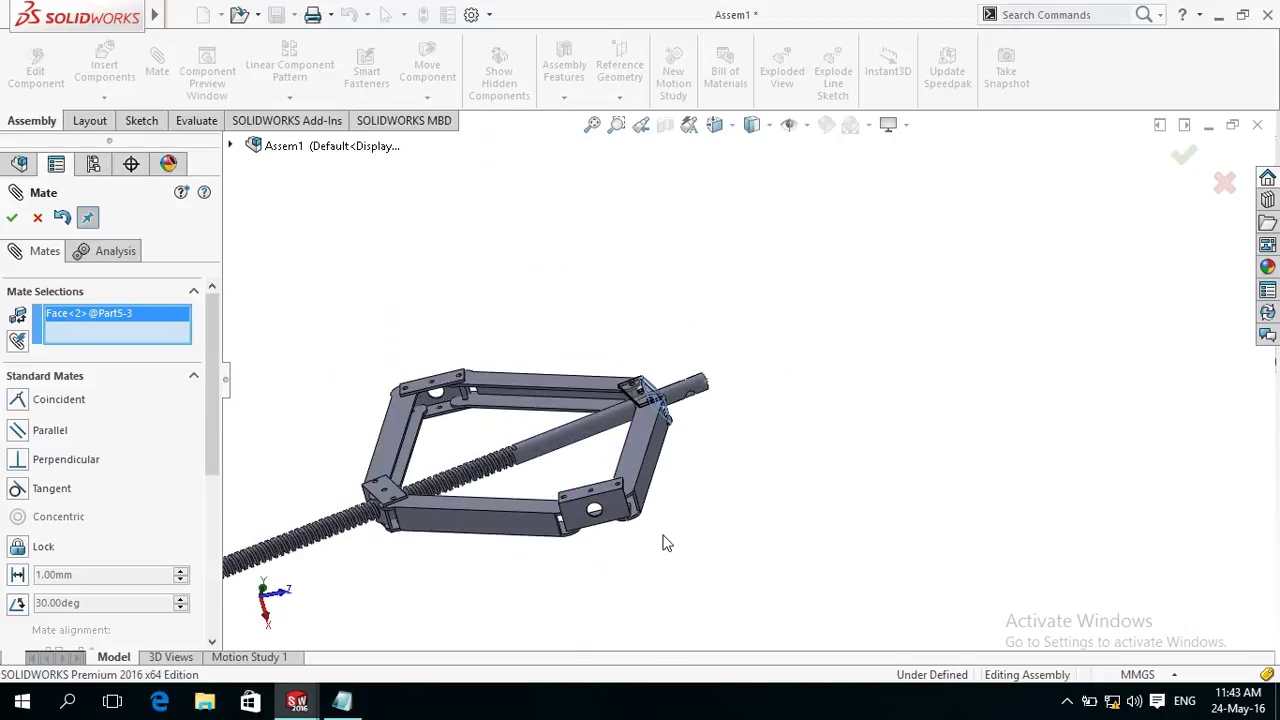
left_click(618, 515)
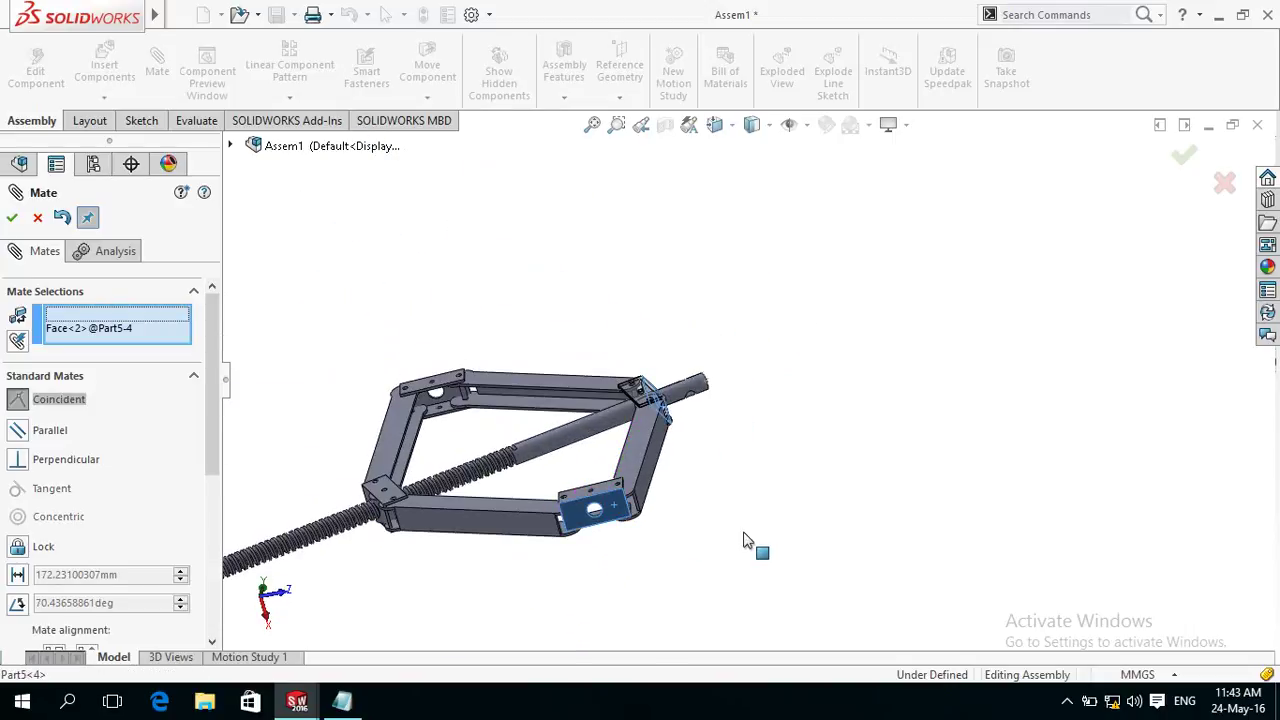
left_click(18, 466)
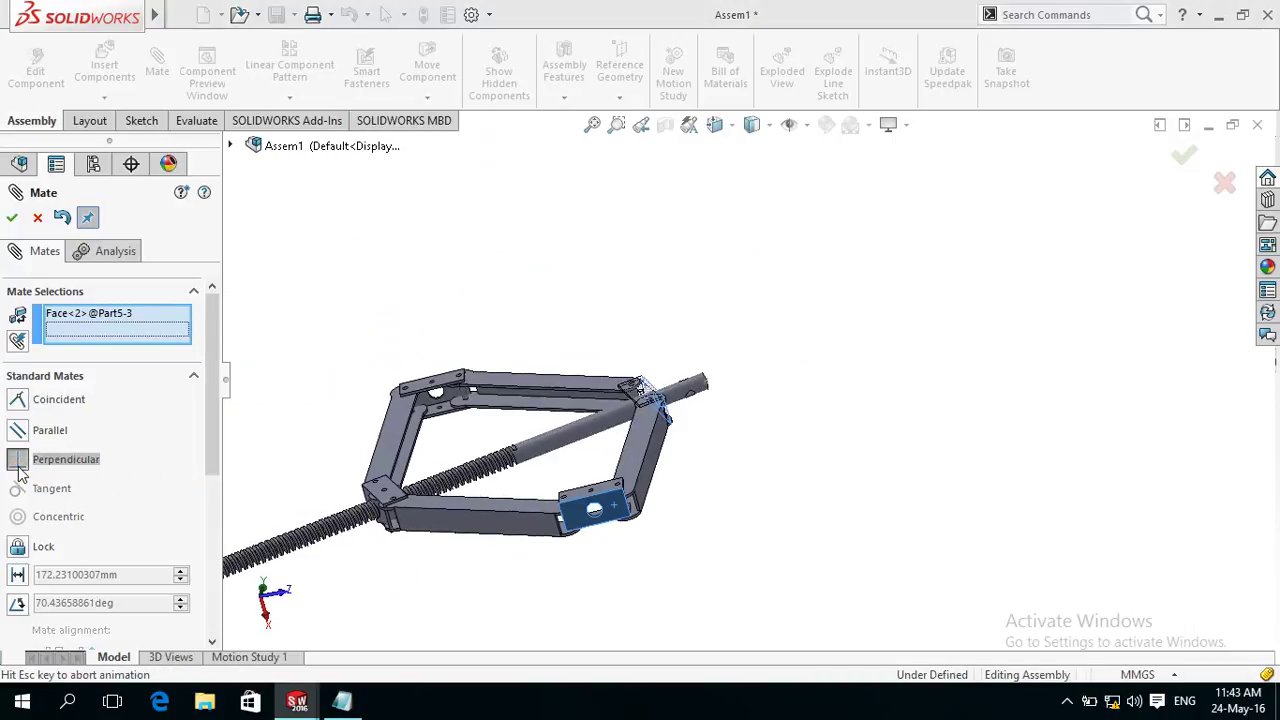
left_click(12, 222)
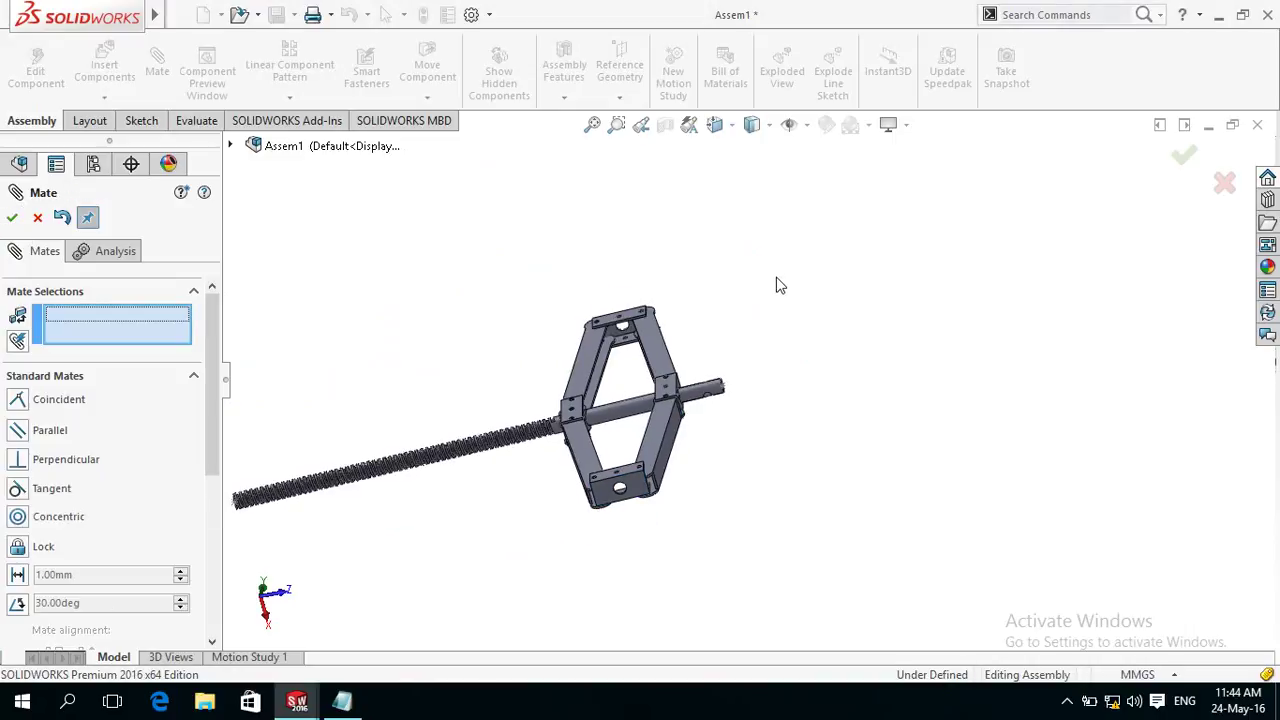
Rotate to a side-on view and close the Mate setup.
scroll(772, 330, "up", 2)
mouse_move(772, 320)
middle_mouse_down()
mouse_move(800, 409)
mouse_move(800, 471)
mouse_move(746, 546)
mouse_move(789, 588)
mouse_move(800, 574)
middle_mouse_up()
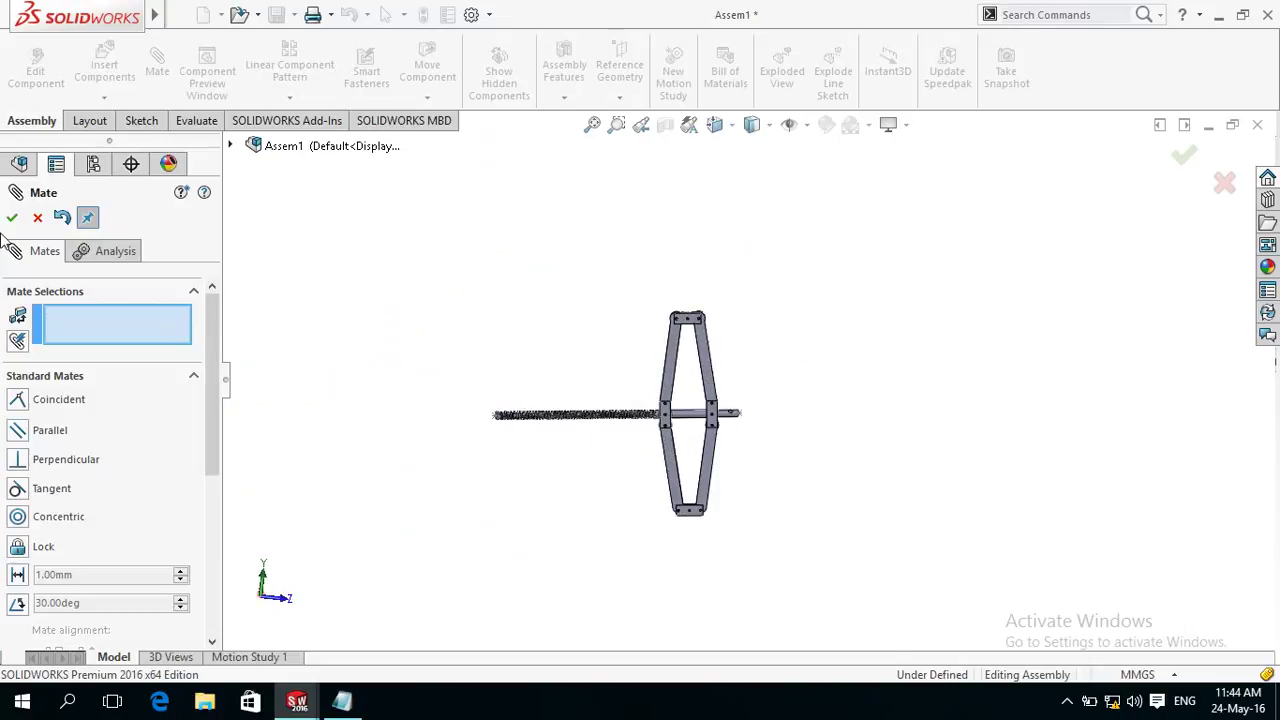
key("Escape")
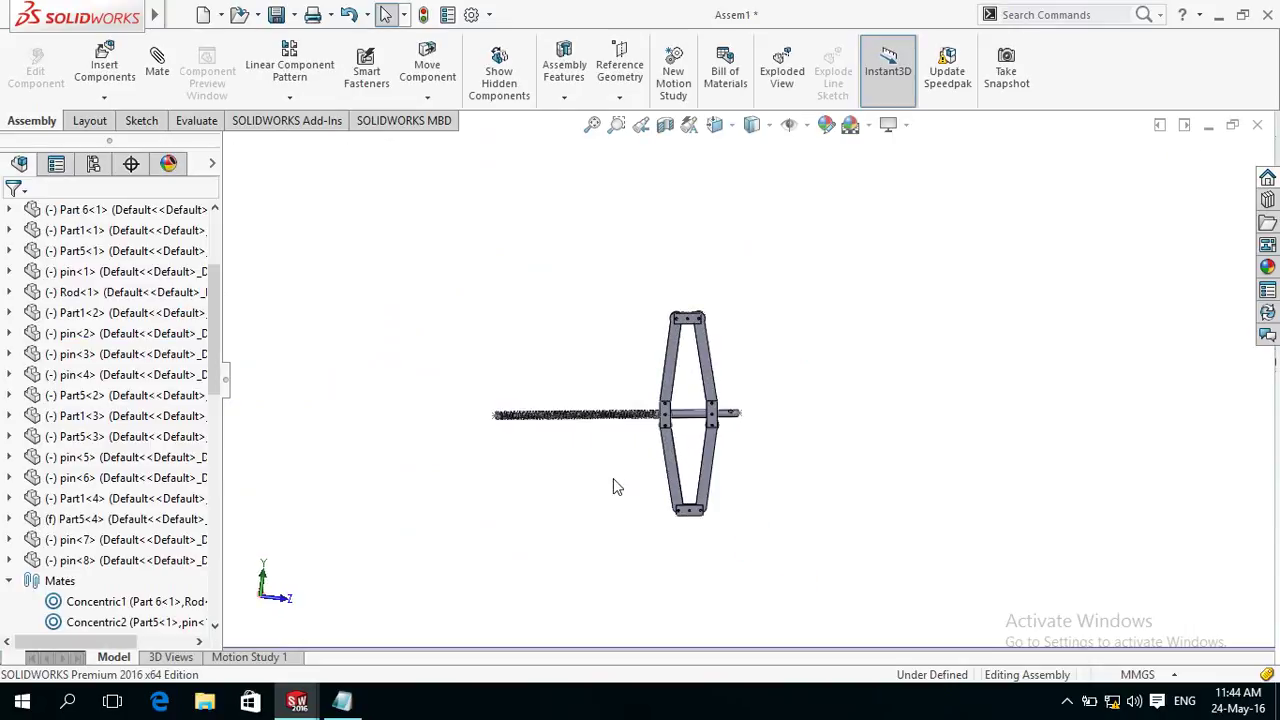
Drag a link pivot to spread the scissor arms into an open diamond.
scroll(643, 463, "down", 2)
scroll(700, 418, "down", 2)
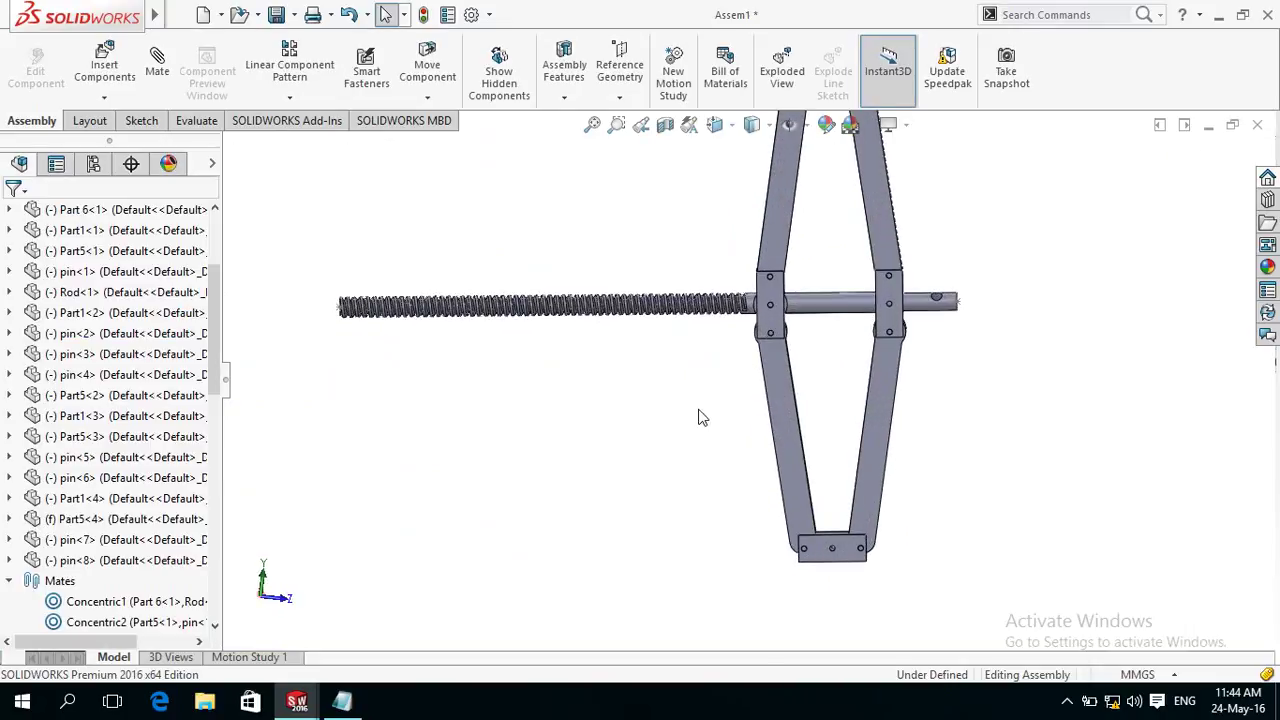
left_click(772, 316)
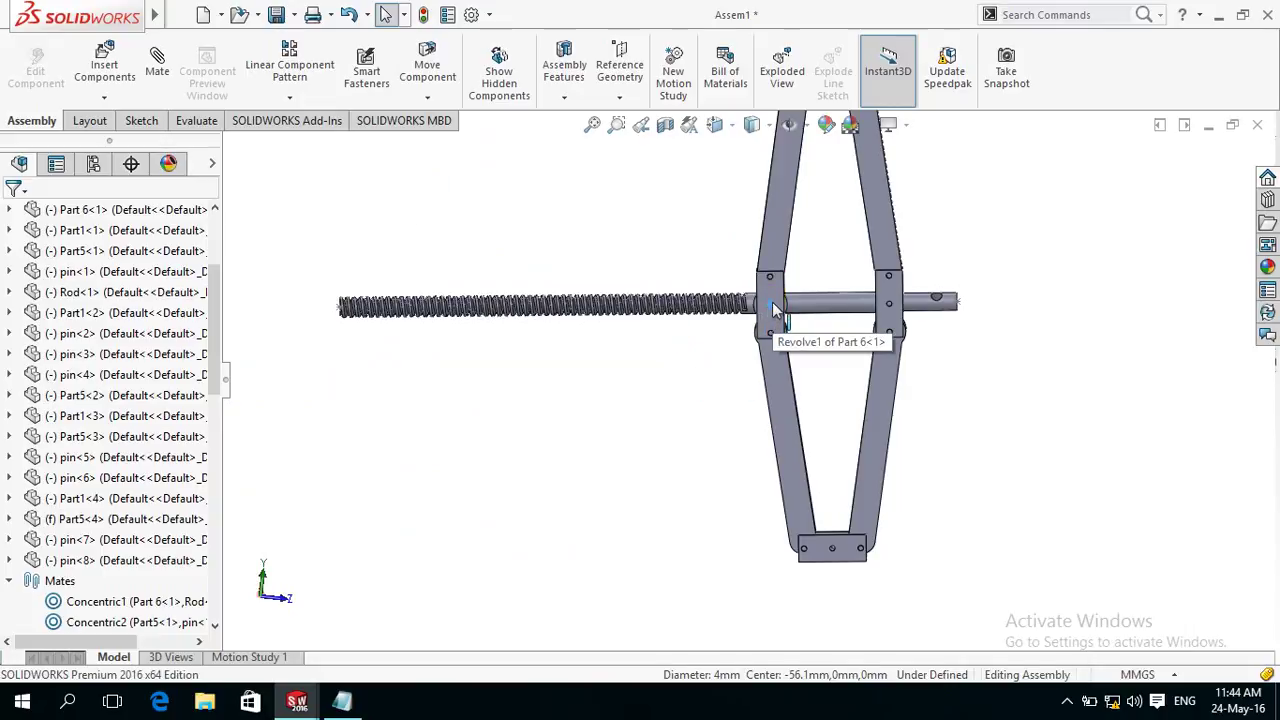
left_click_drag(738, 317, 558, 345)
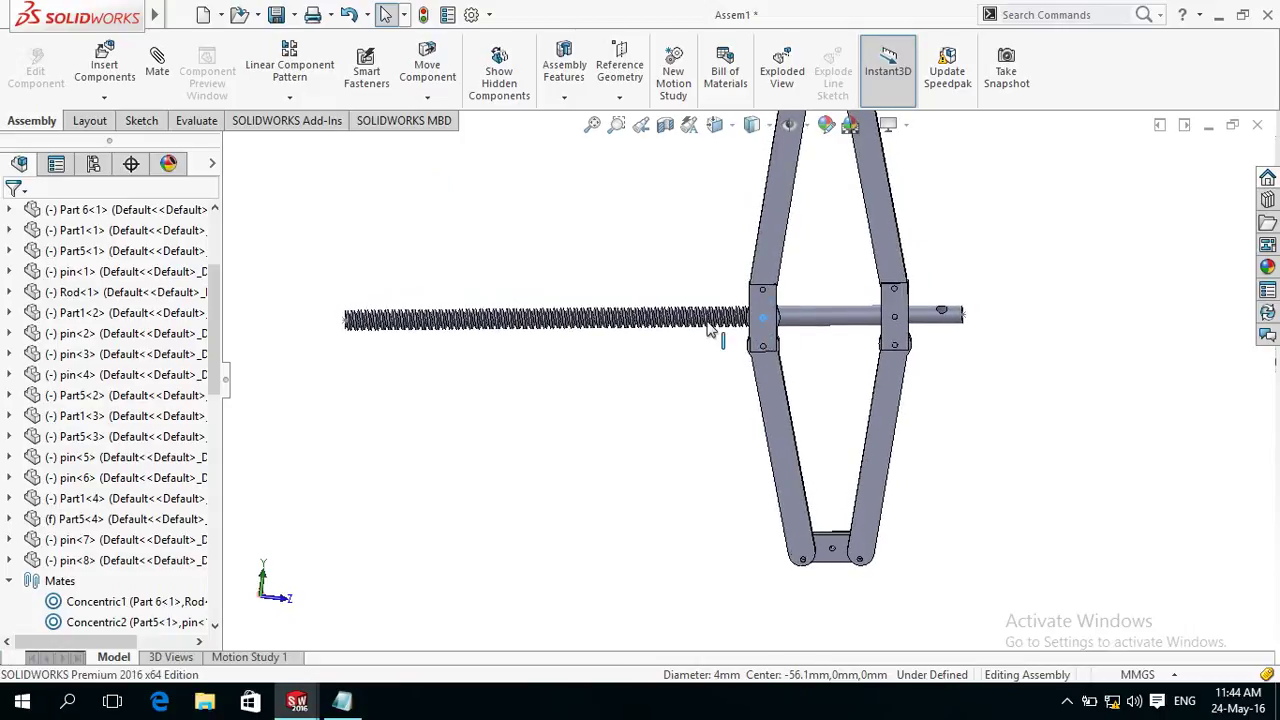
left_click_drag(643, 345, 563, 527)
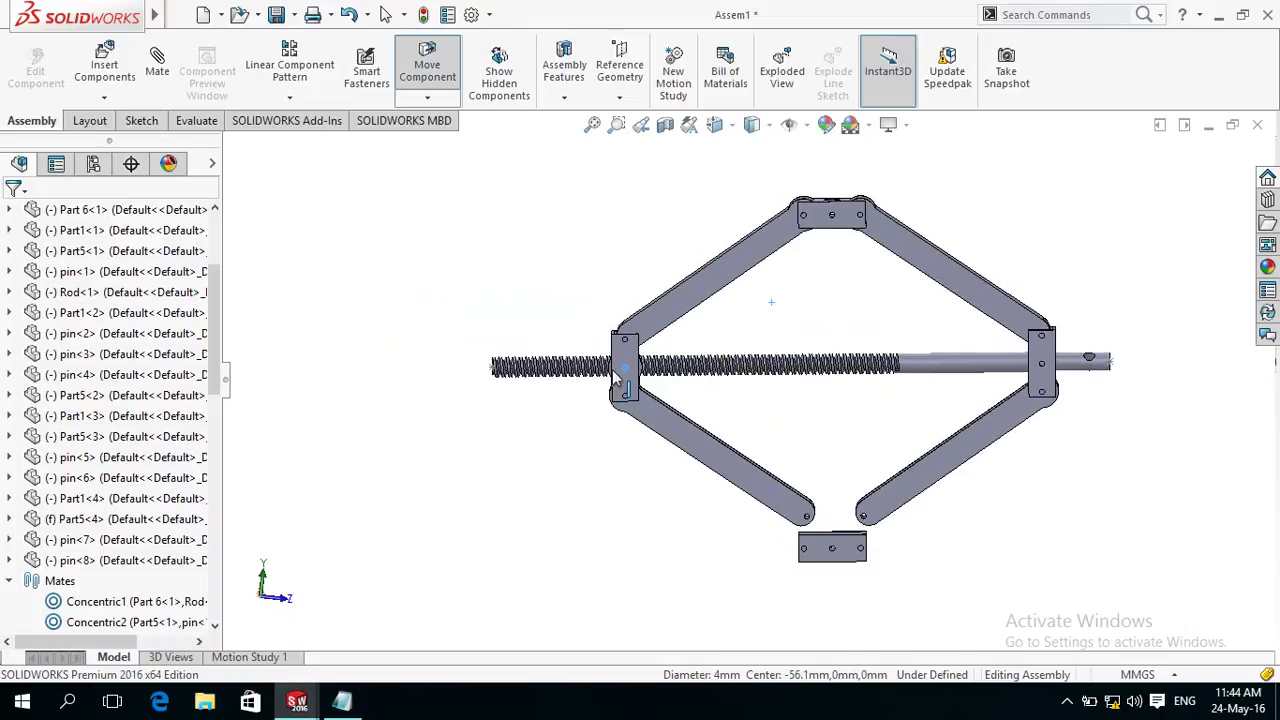
left_click(562, 519)
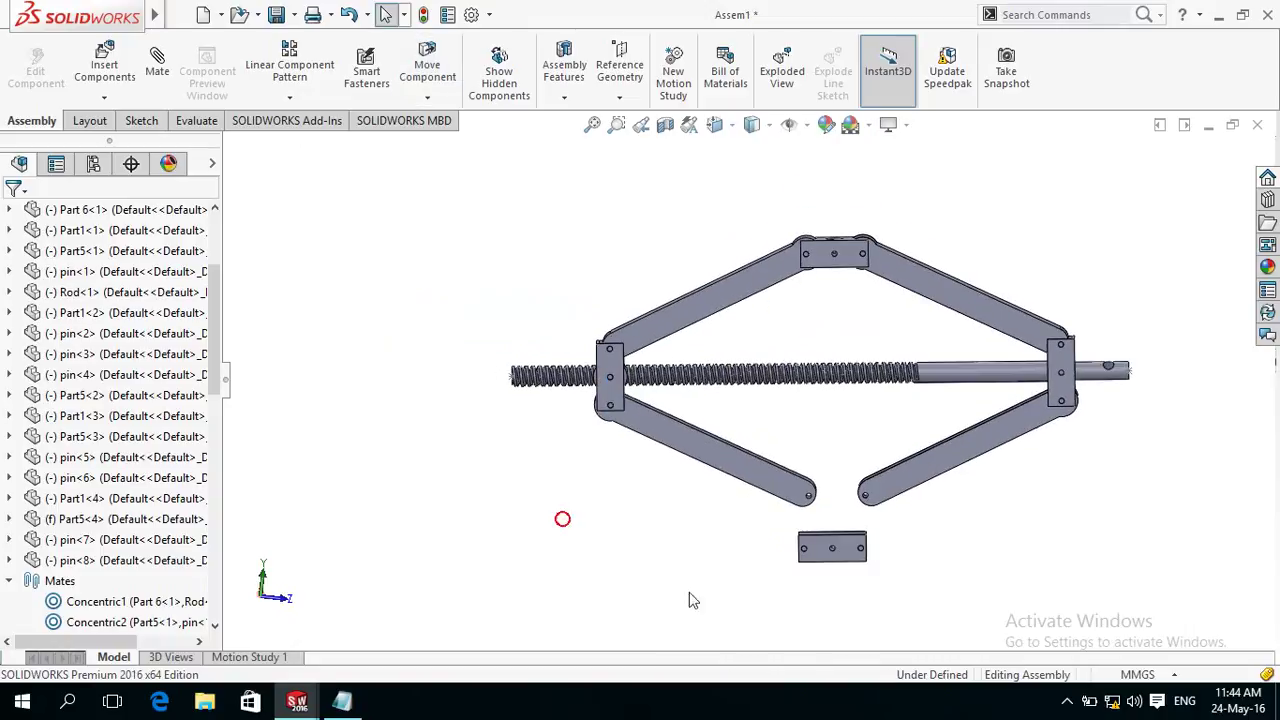
Orbit to the loose bottom block and select pin<8>.
scroll(966, 590, "down", 3)
middle_click_drag(898, 530, 742, 525)
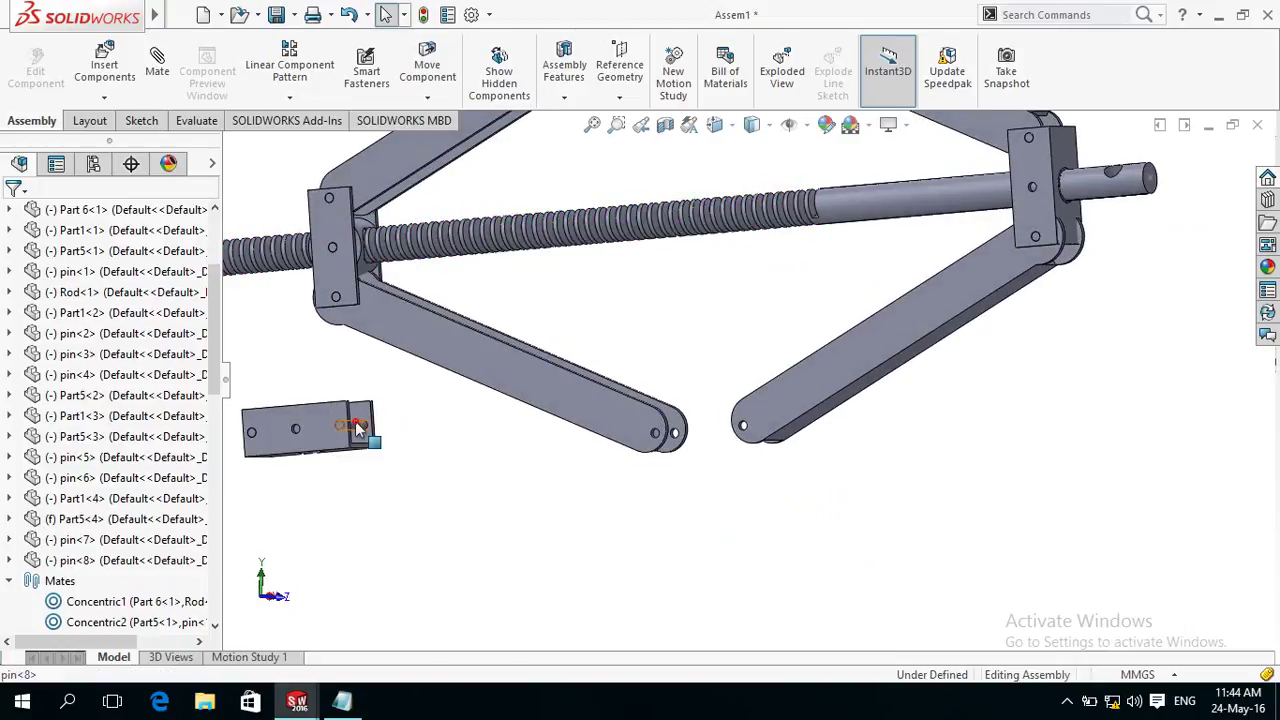
left_click(358, 428)
left_click(565, 317)
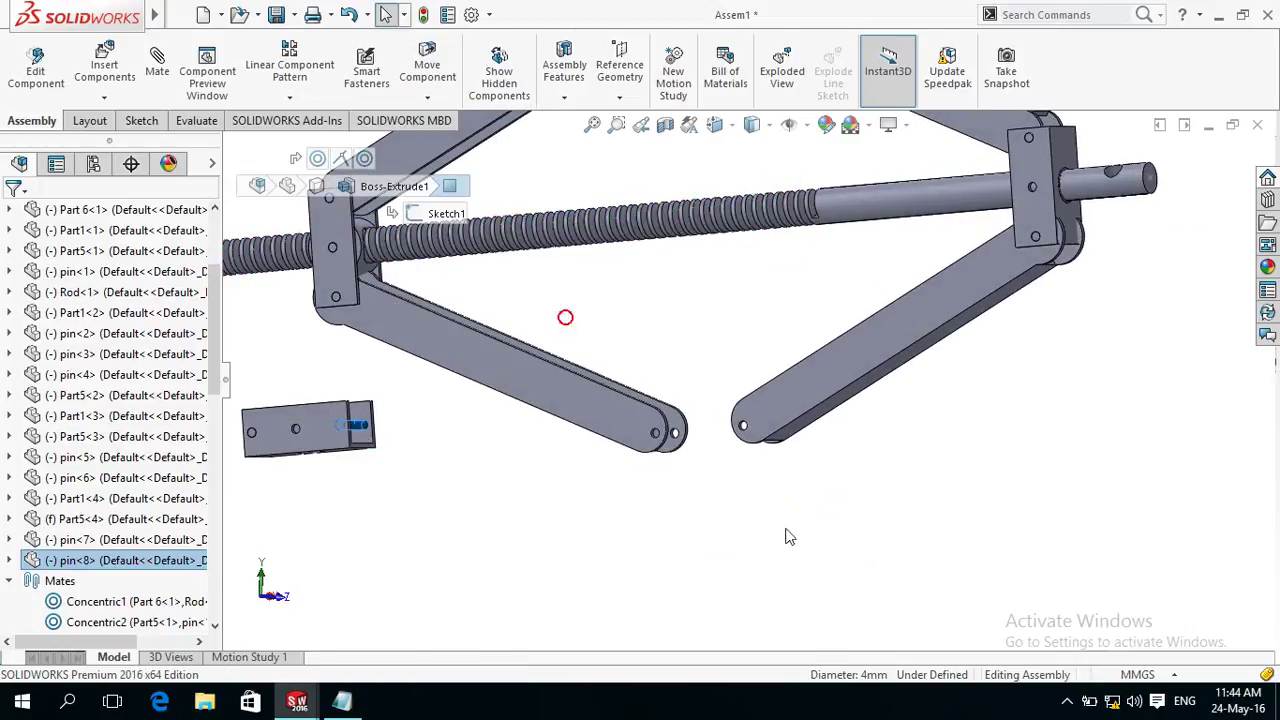
Mate pin<8> concentric with the right link's hole.
key("m")
scroll(762, 497, "down", 4)
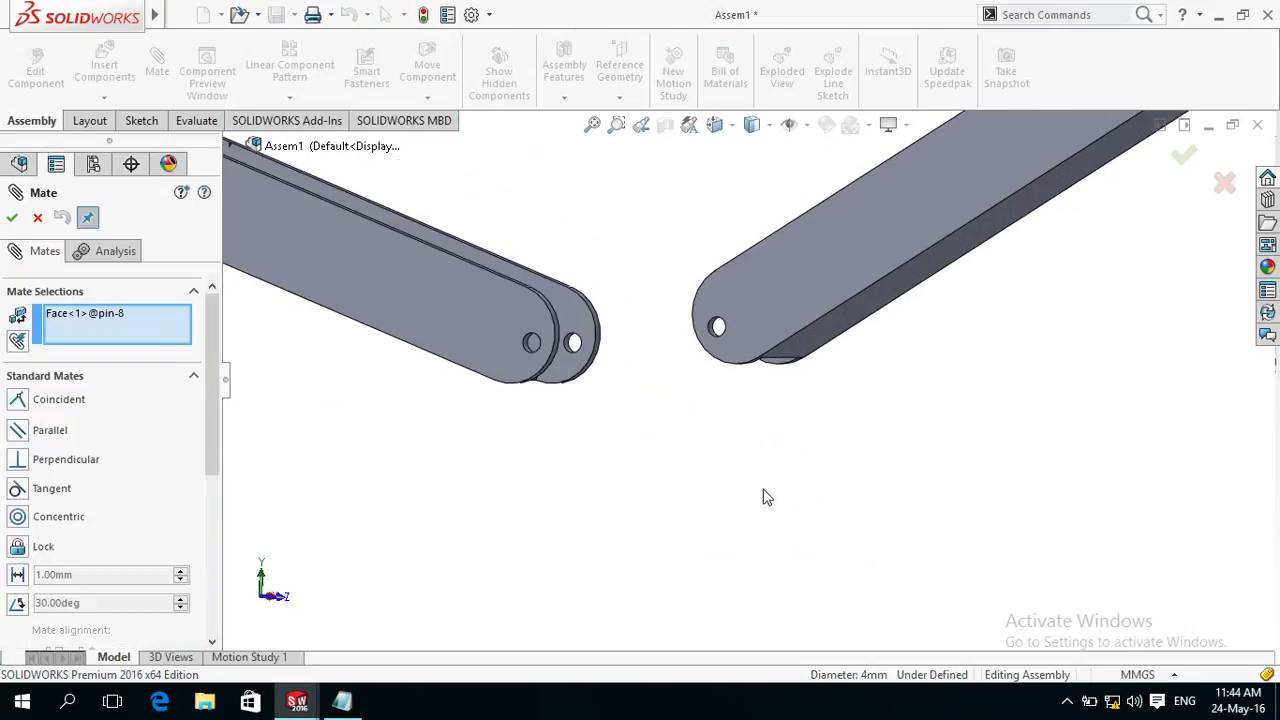
scroll(712, 436, "down", 1)
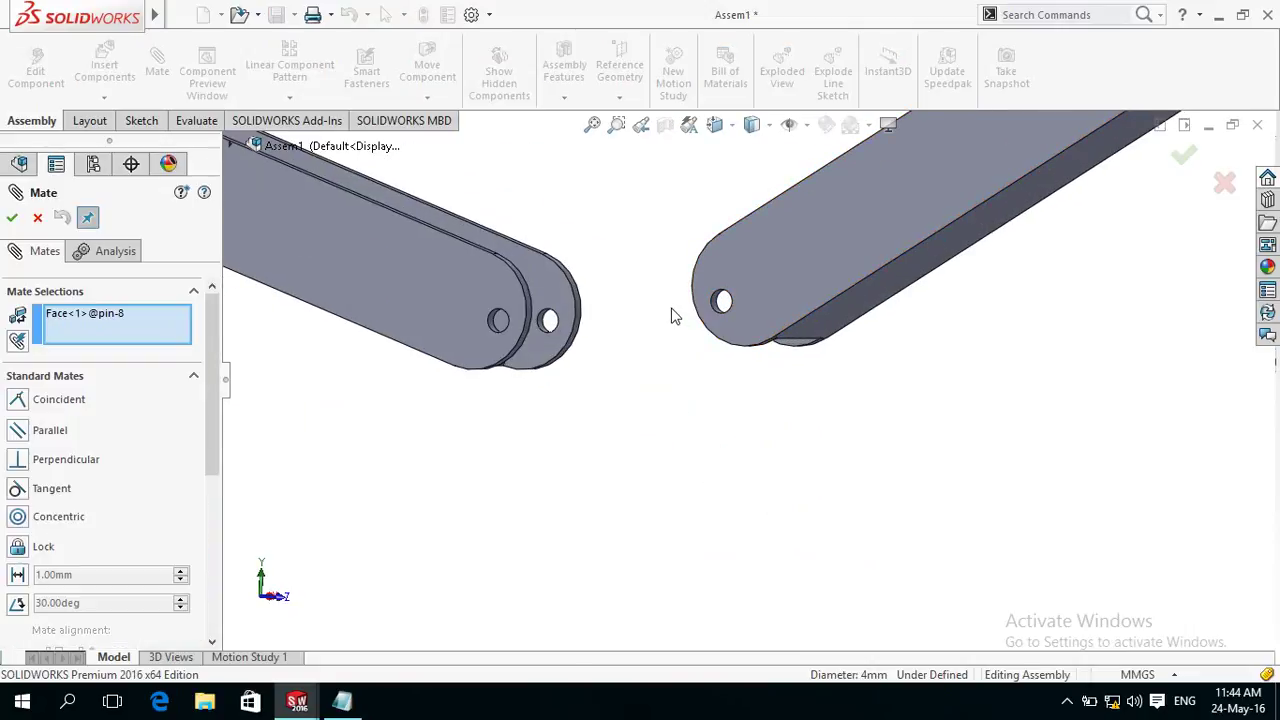
scroll(672, 316, "down", 3)
middle_click_drag(702, 372, 704, 374)
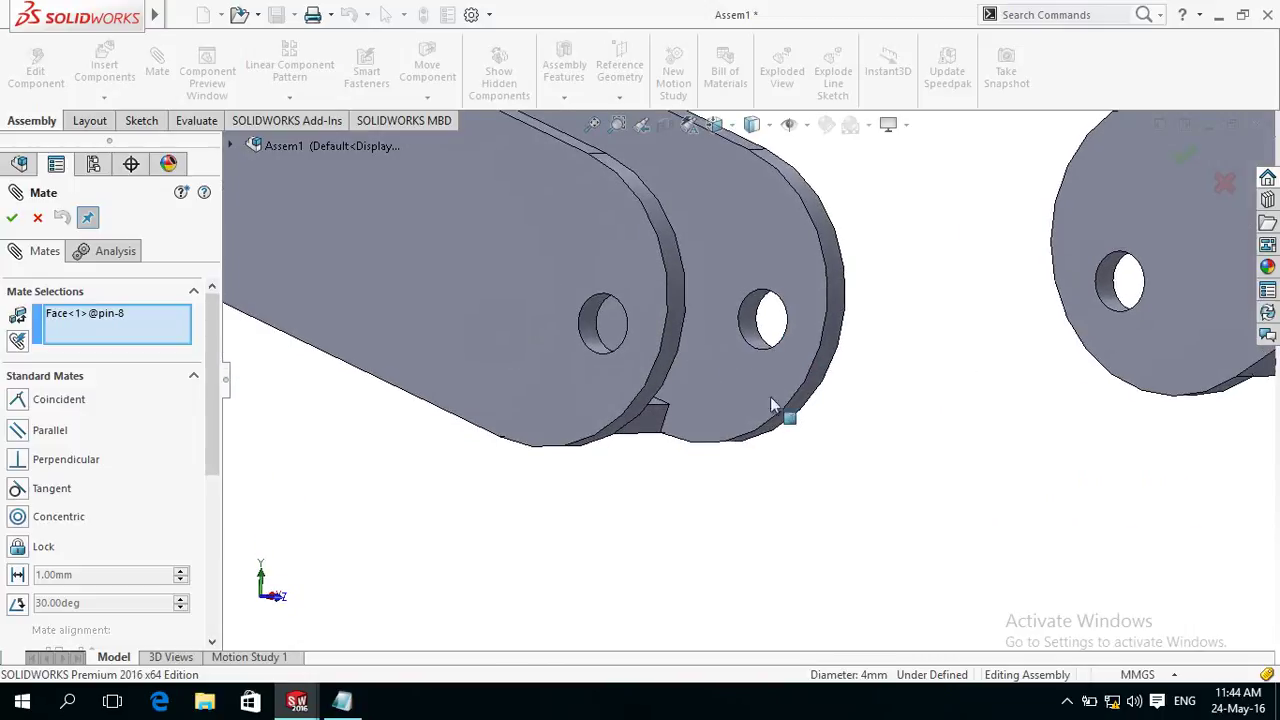
left_click(1113, 310)
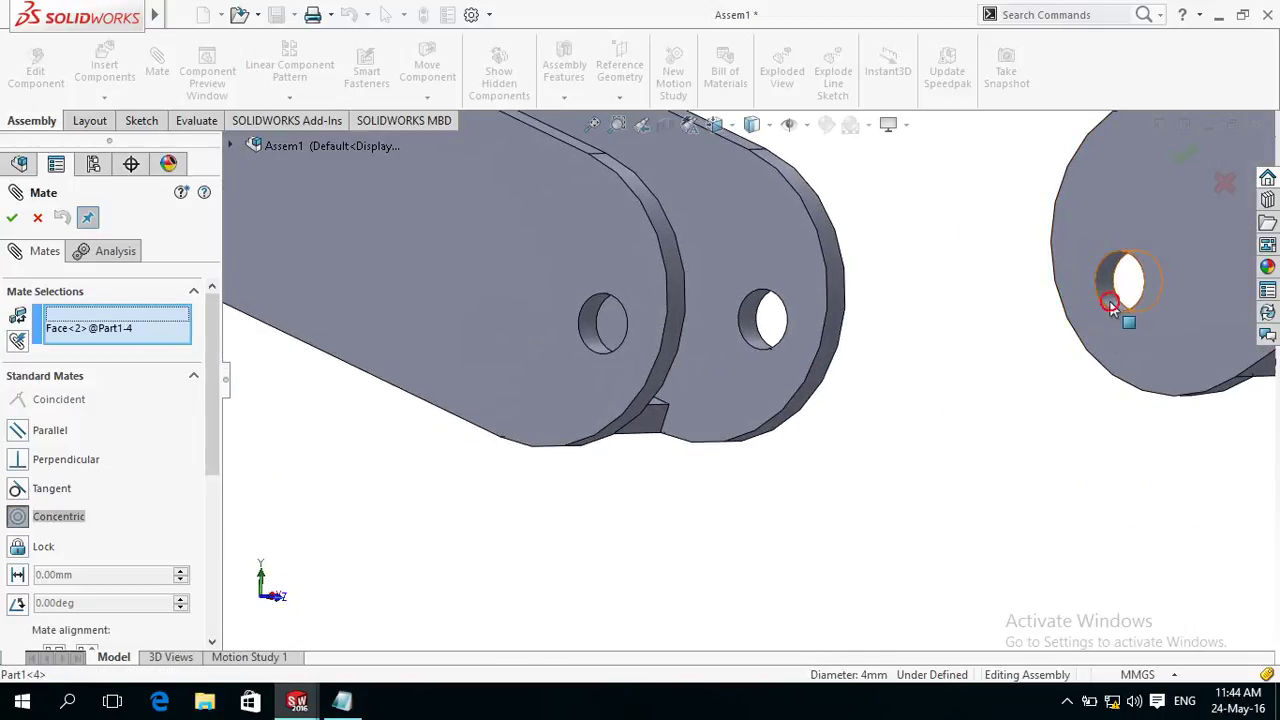
left_click(1251, 262)
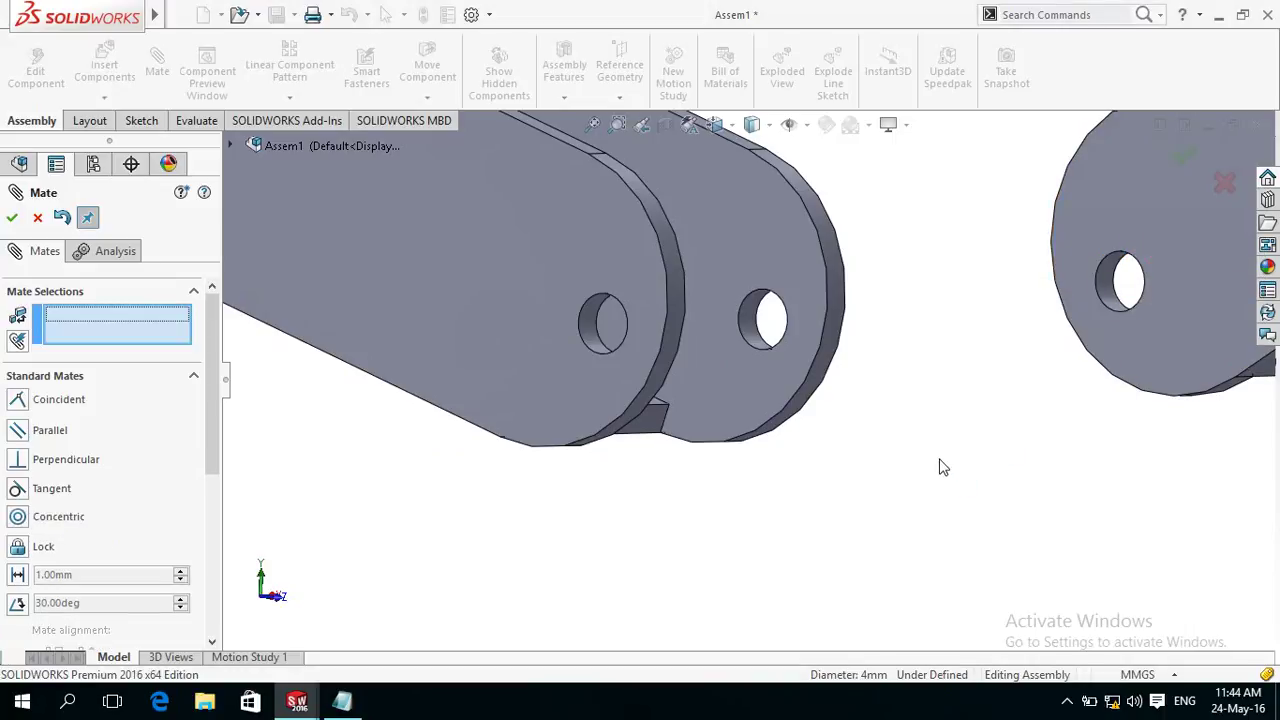
scroll(937, 466, "up", 2)
scroll(937, 466, "up", 2)
scroll(886, 508, "up", 2)
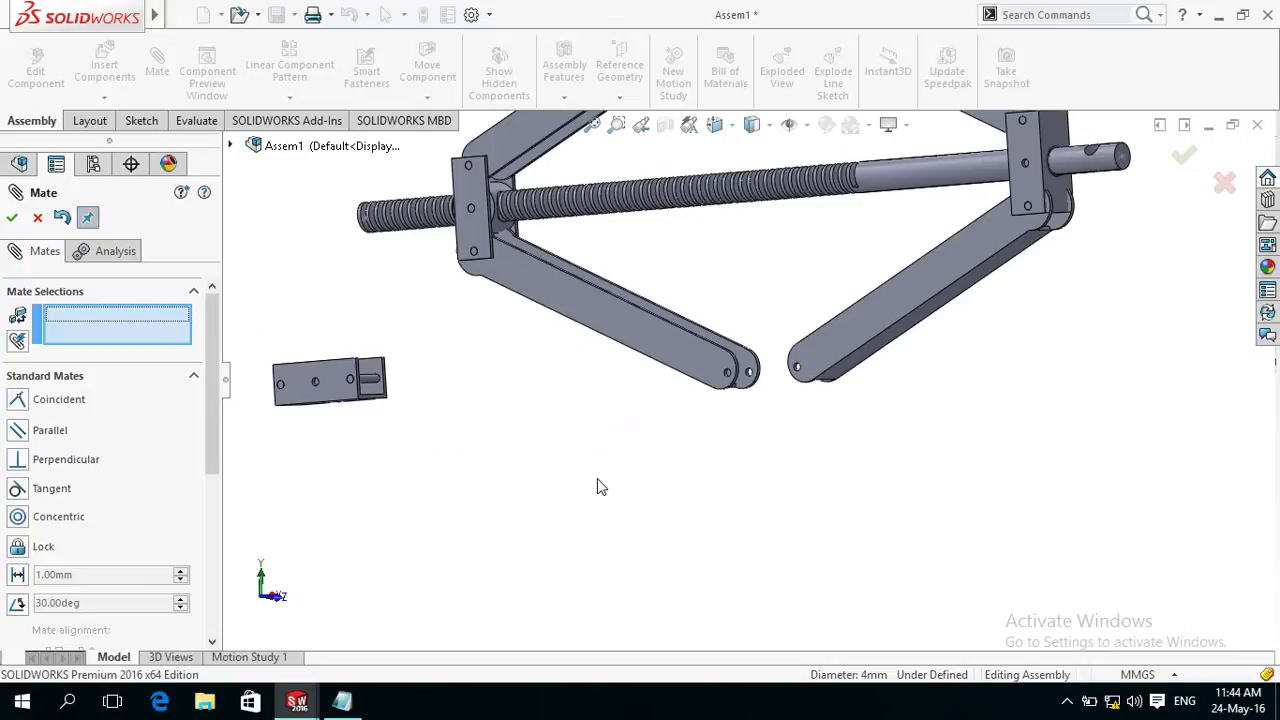
Make the Part5-4 block face coincident with the Part1-3 link face (Coincident27).
left_click(376, 376)
scroll(758, 460, "up", 2)
mouse_move(758, 460)
middle_mouse_down()
mouse_move(794, 449)
mouse_move(657, 471)
mouse_move(780, 460)
middle_mouse_up()
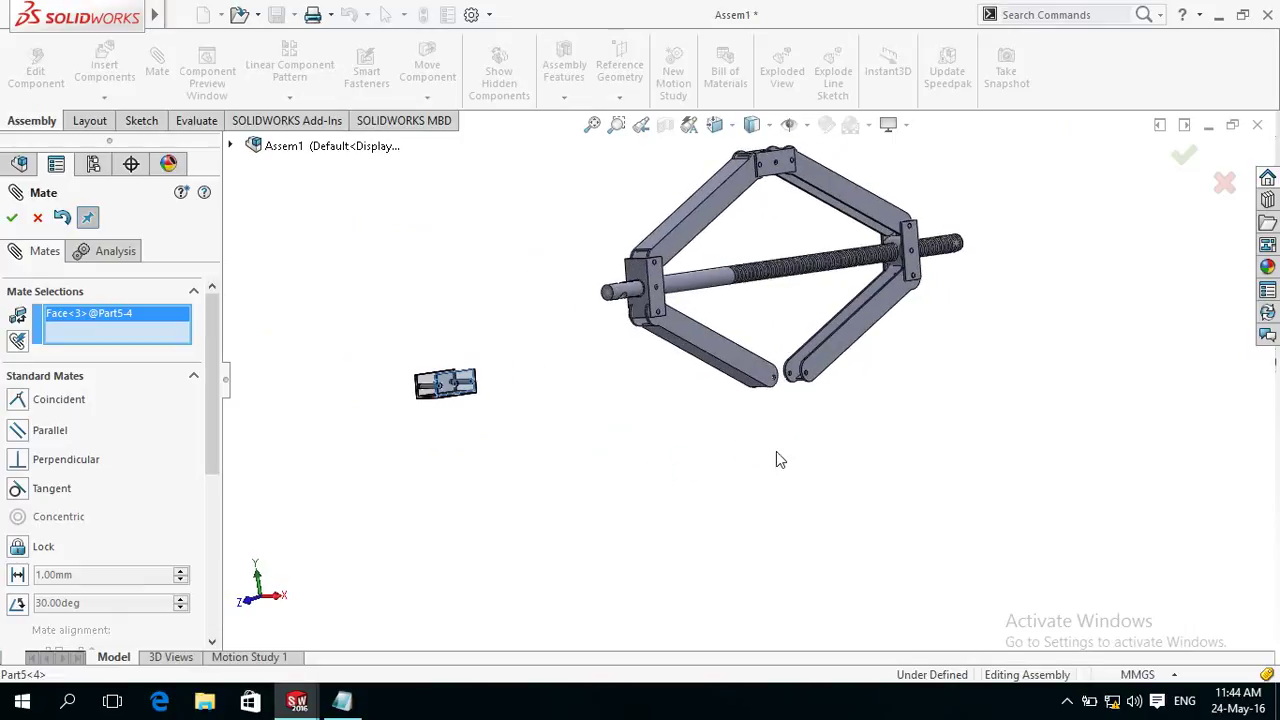
left_click(816, 370)
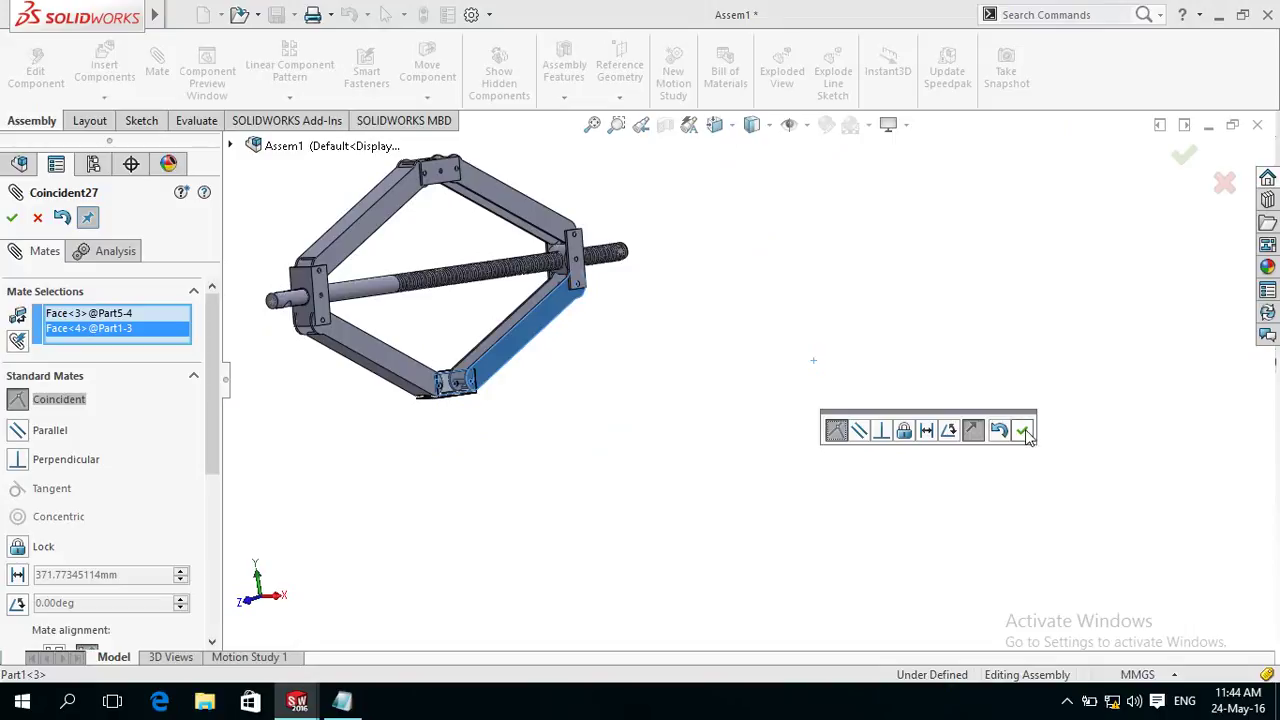
key("Return")
mouse_move(560, 486)
middle_mouse_down()
mouse_move(531, 480)
mouse_move(660, 450)
mouse_move(694, 457)
mouse_move(711, 483)
middle_mouse_up()
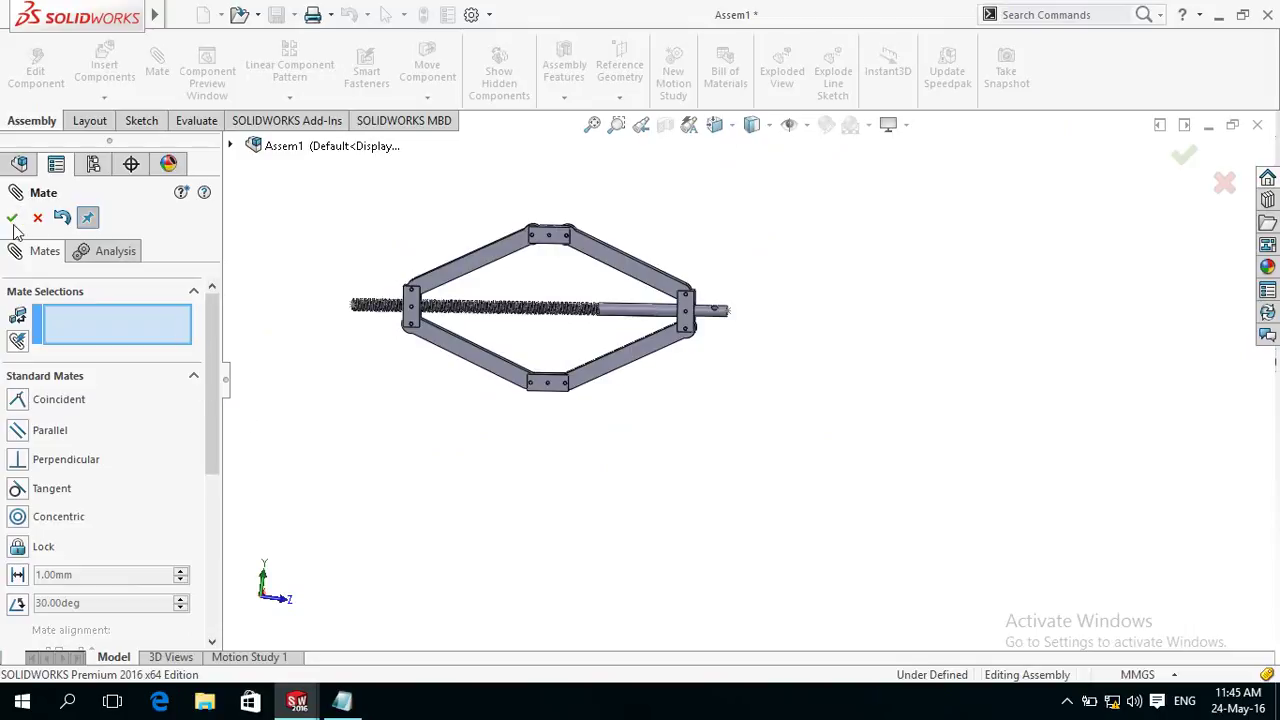
scroll(84, 436, "down", 5)
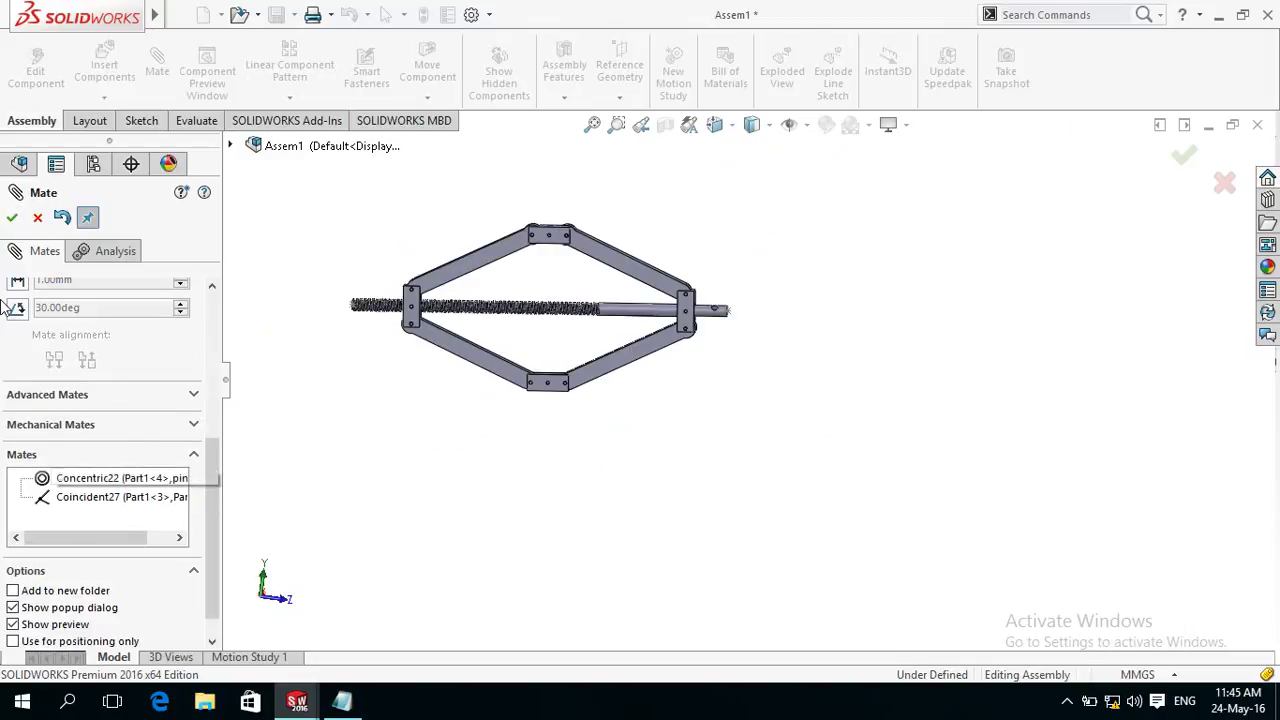
Start a new Screw mechanical mate at 1 revolution/mm and expand the component tree.
left_click(12, 218)
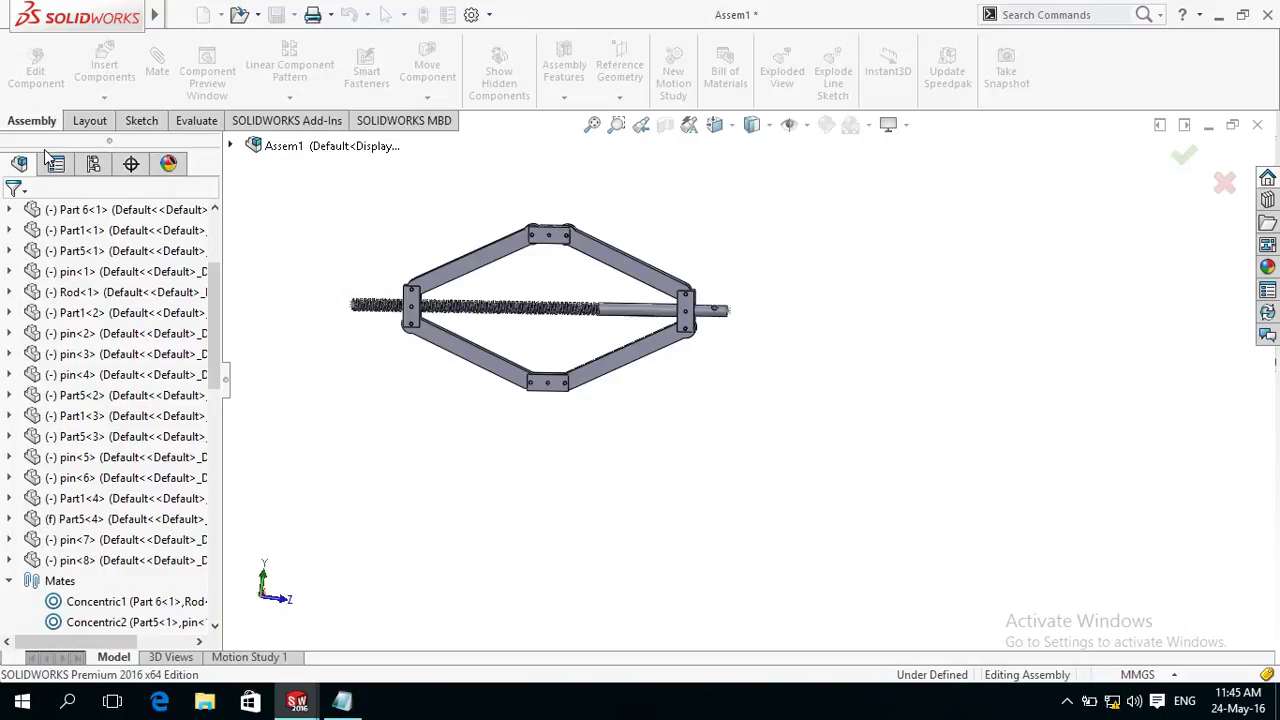
left_click(157, 76)
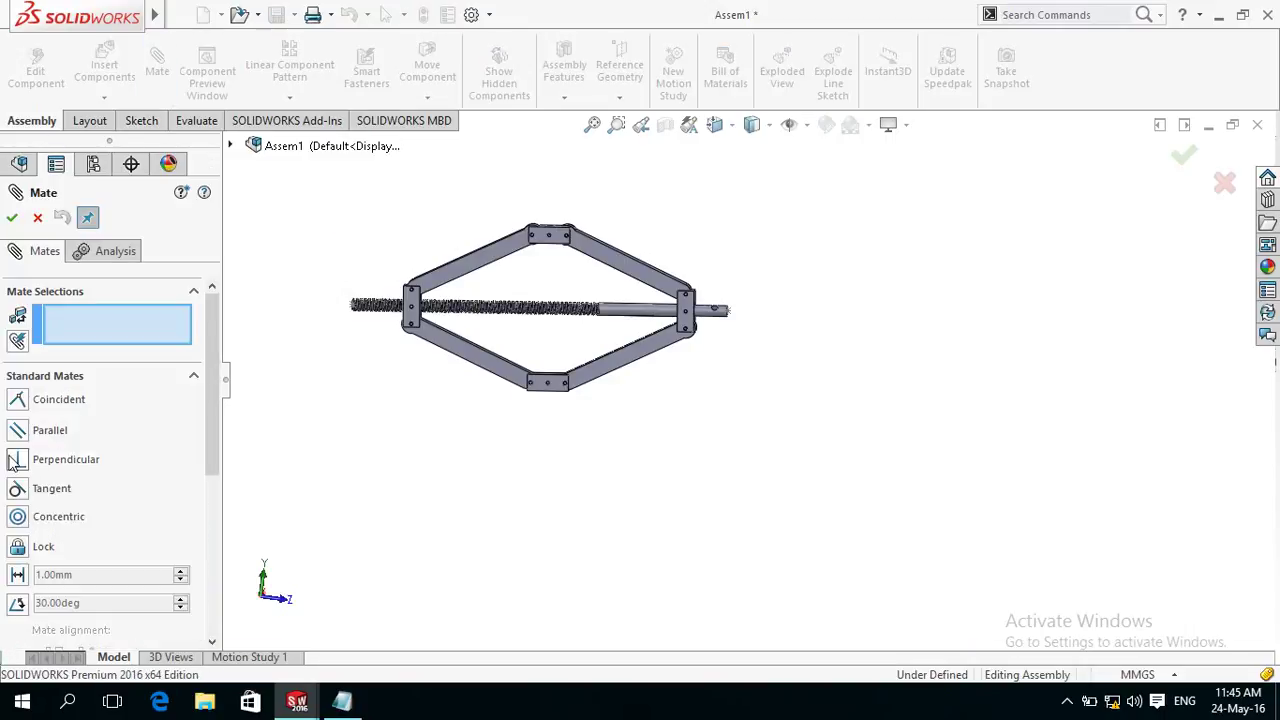
scroll(20, 470, "down", 5)
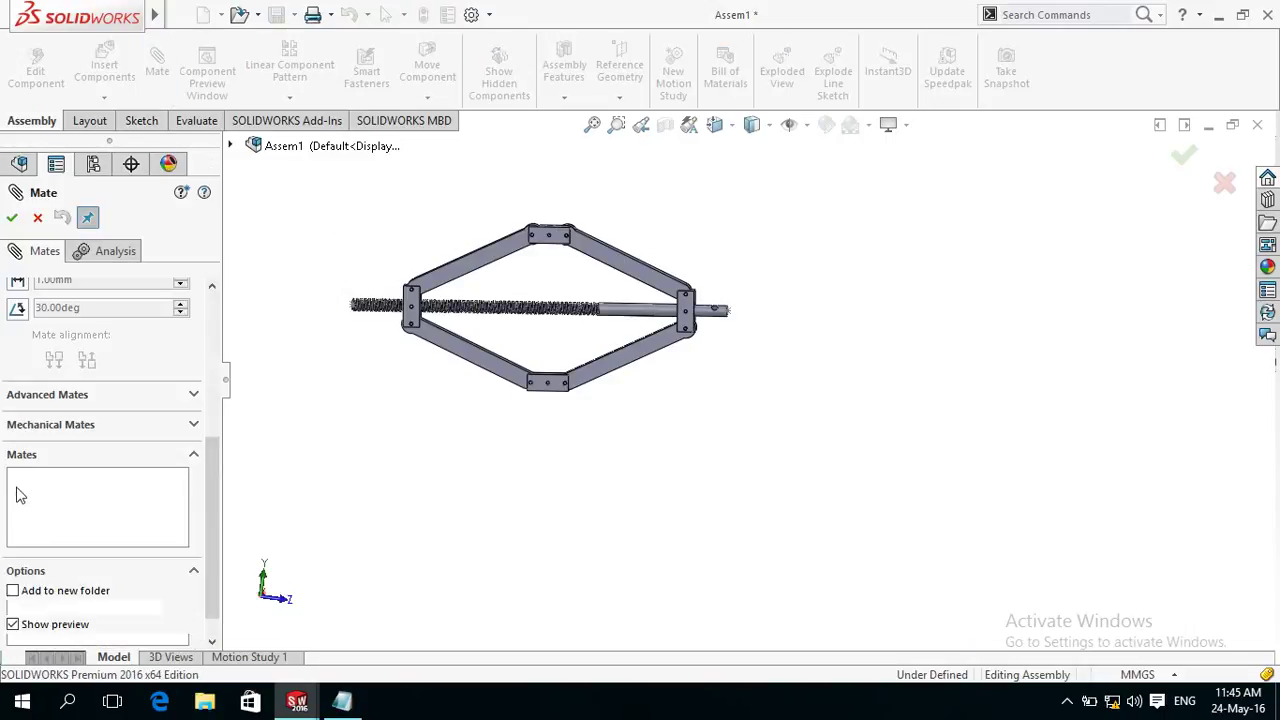
left_click(60, 425)
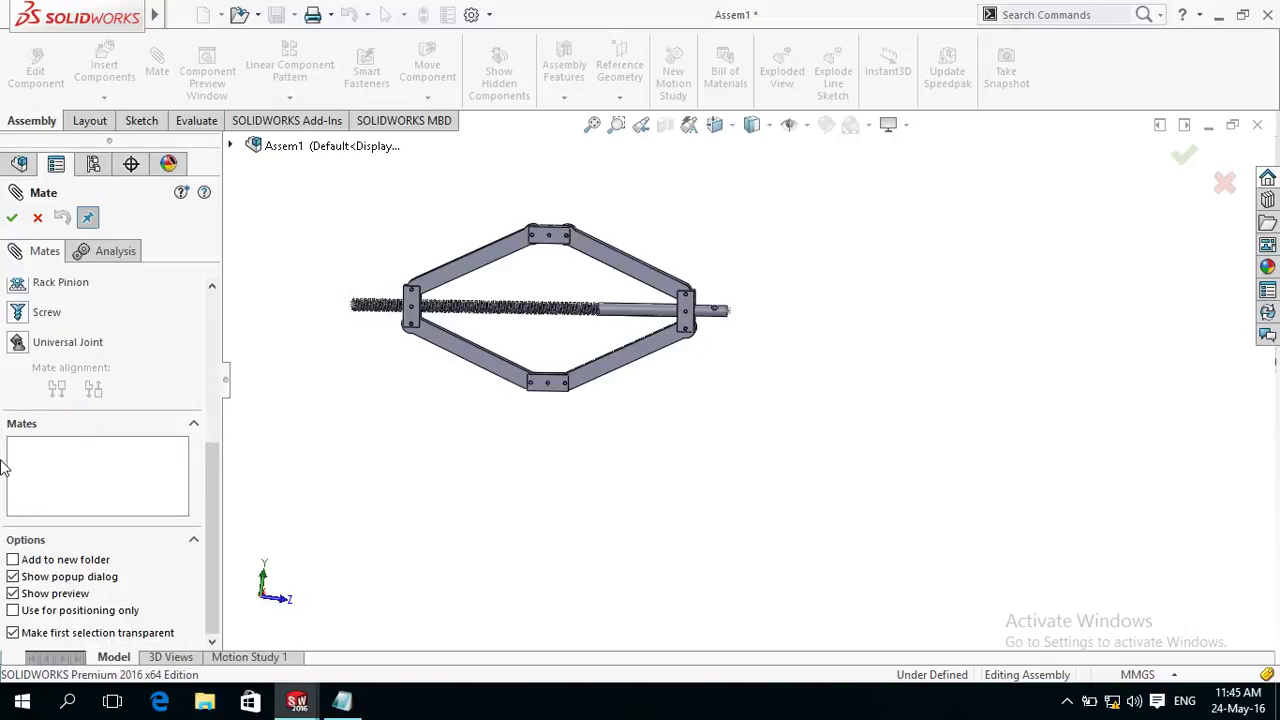
left_click(18, 314)
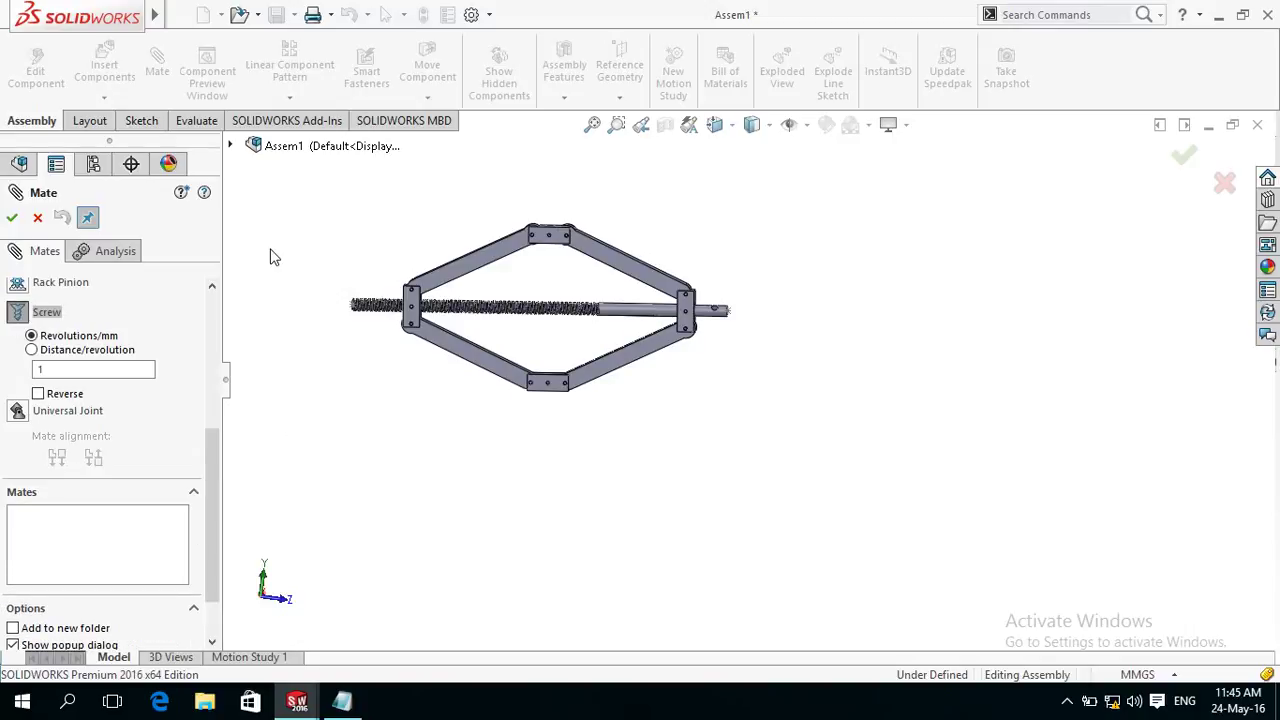
left_click(230, 146)
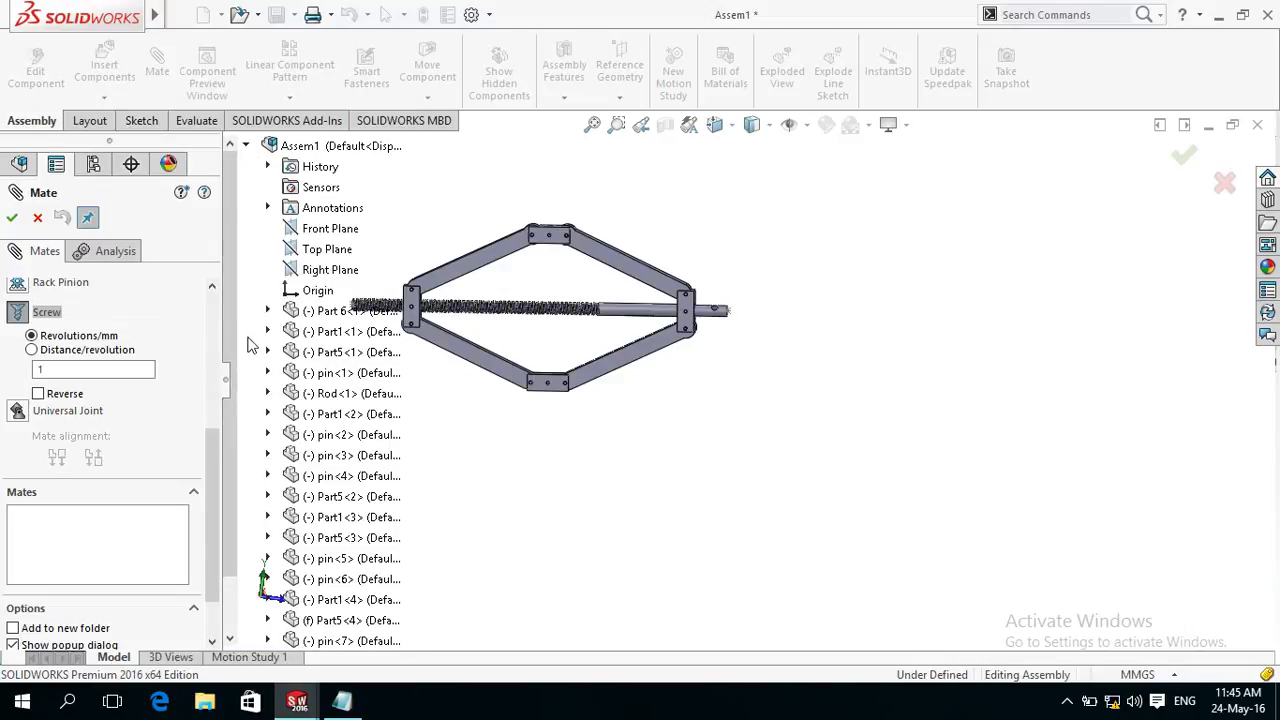
Select the rod's Axis1 and the screw's circular coil edge as the screw mate references.
scroll(250, 345, "down", 1)
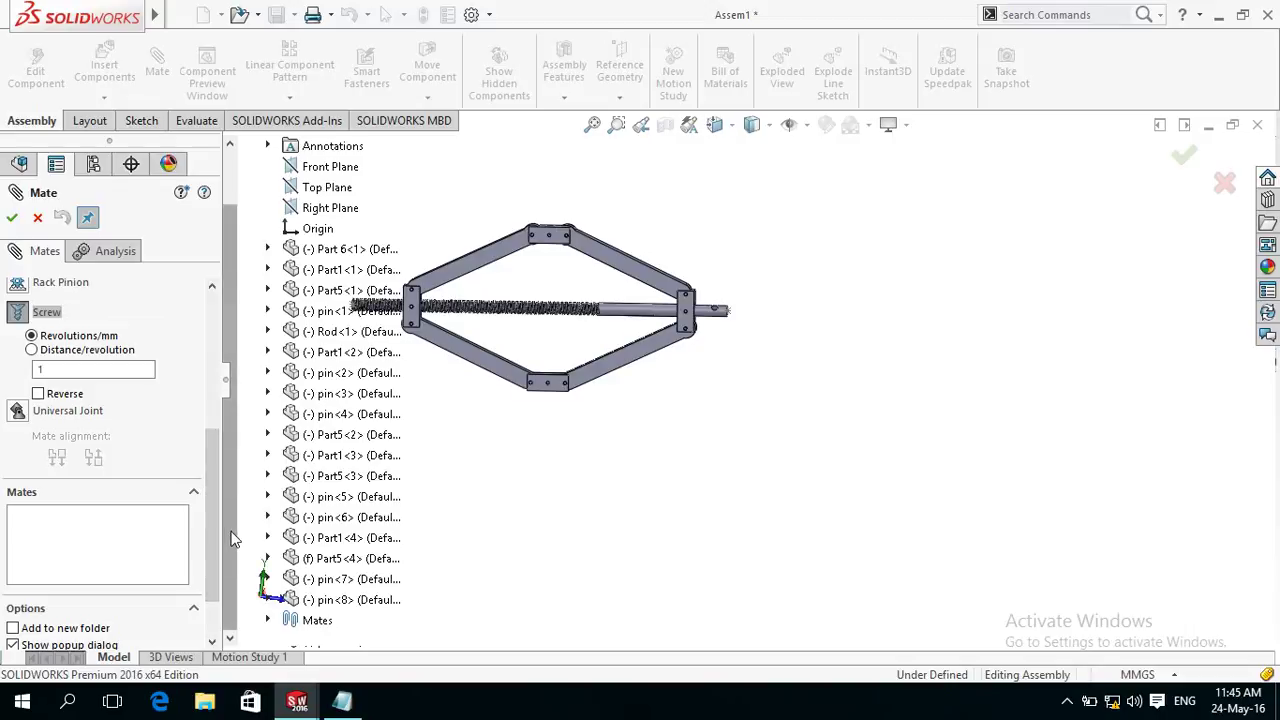
scroll(230, 537, "up", 1)
scroll(230, 537, "down", 1)
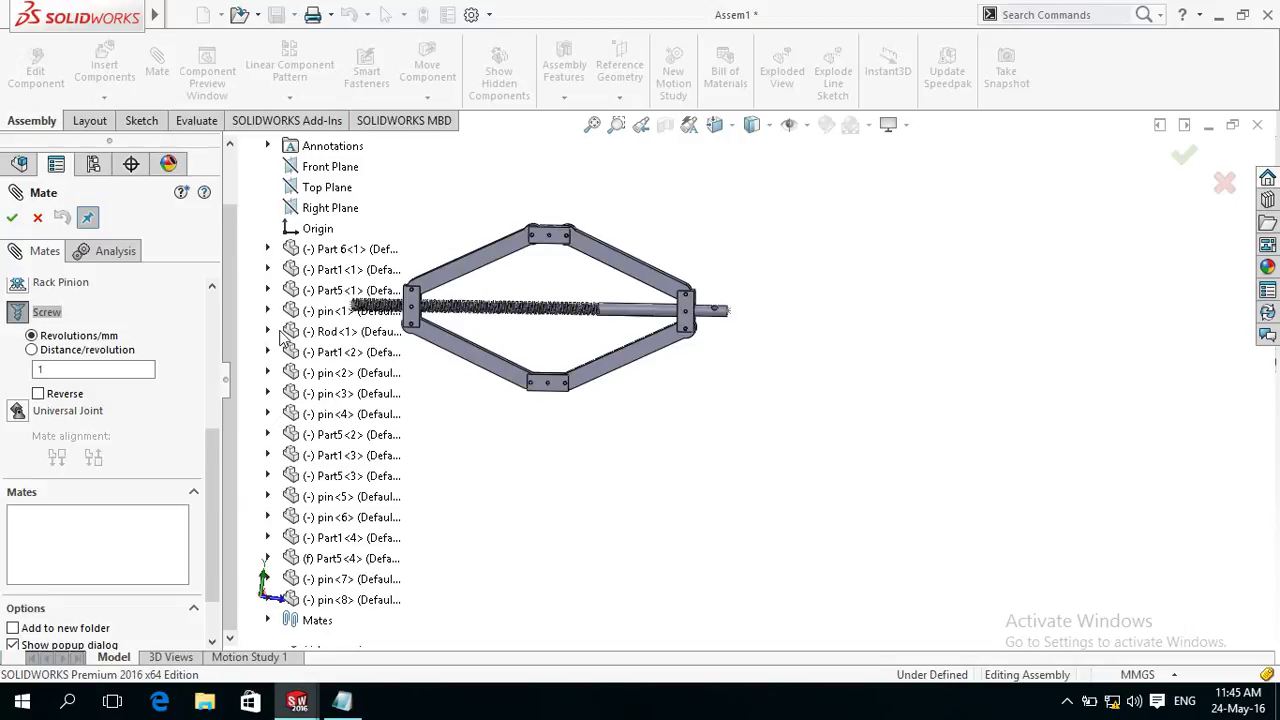
left_click(268, 333)
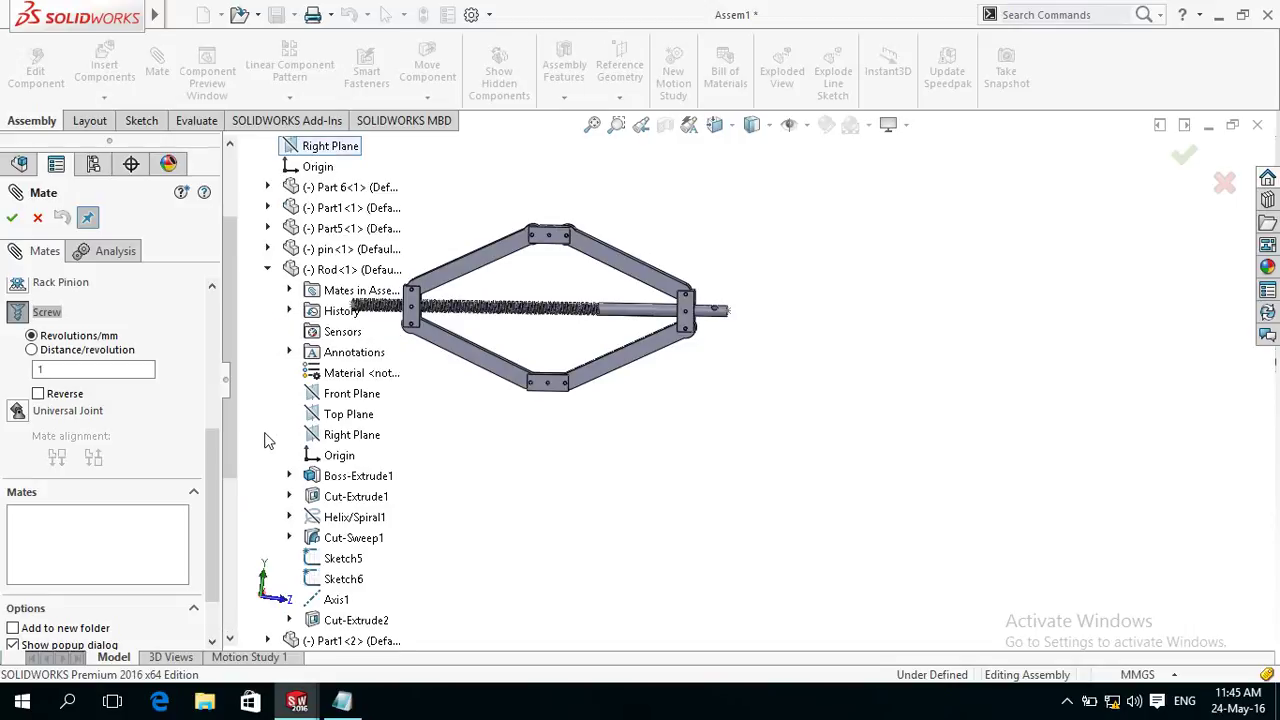
scroll(260, 480, "down", 2)
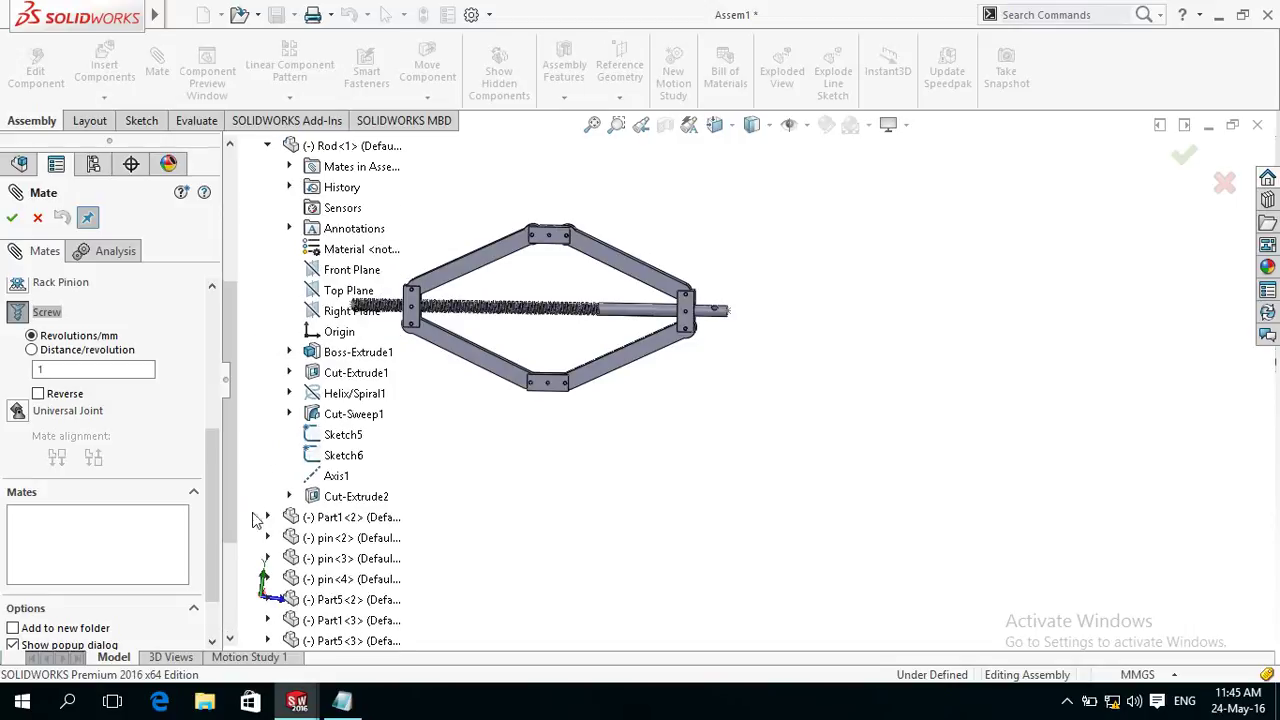
left_click(330, 476)
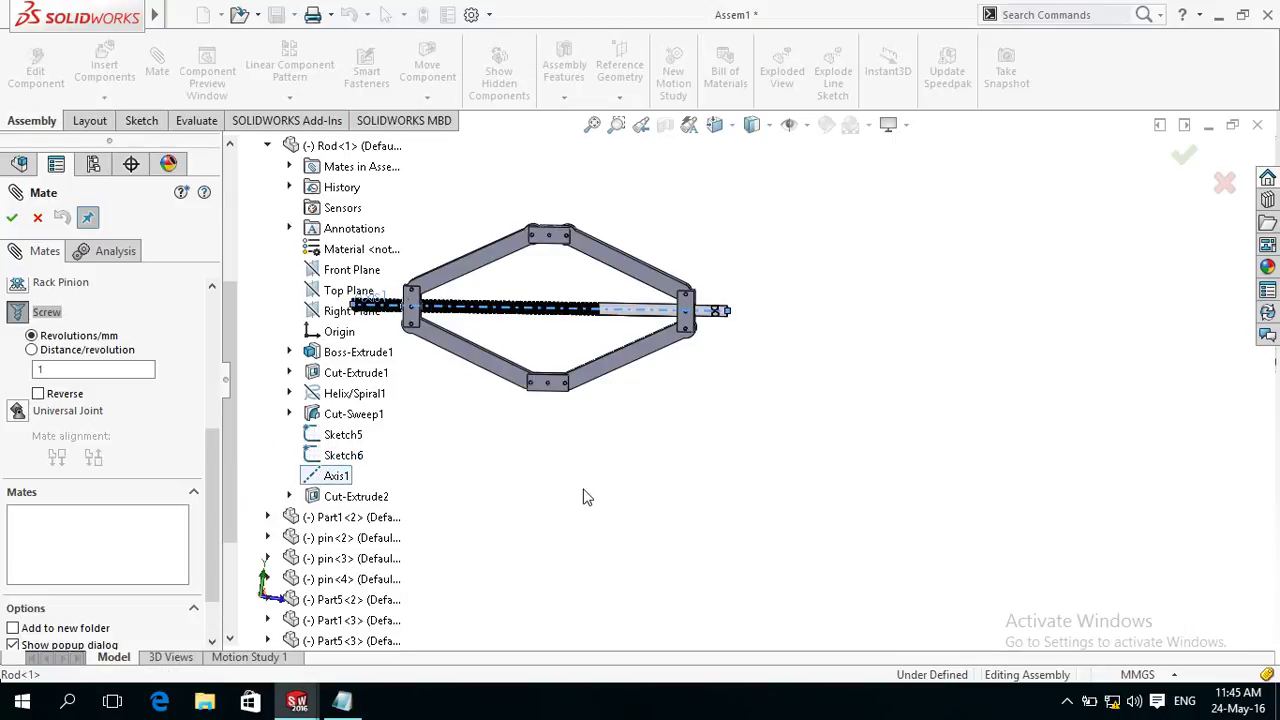
key("f")
middle_click_drag(548, 428, 591, 429)
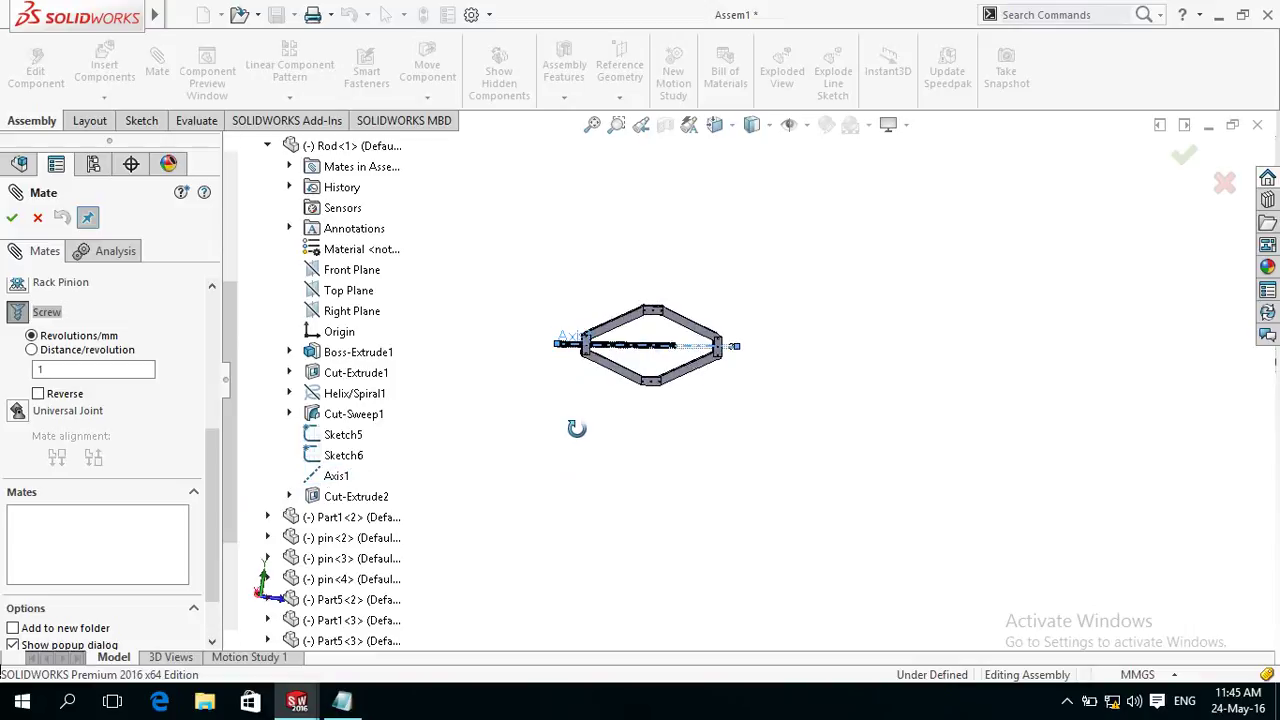
scroll(567, 383, "down", 2)
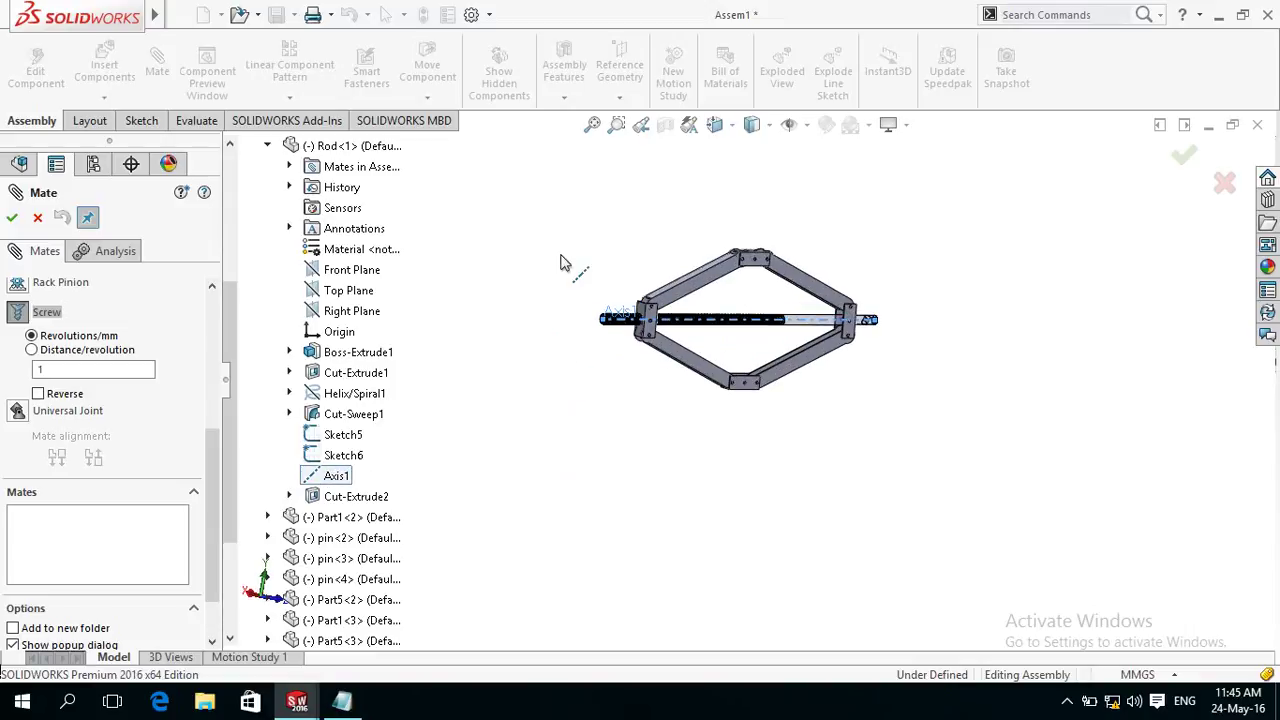
scroll(585, 286, "down", 2)
scroll(591, 300, "down", 2)
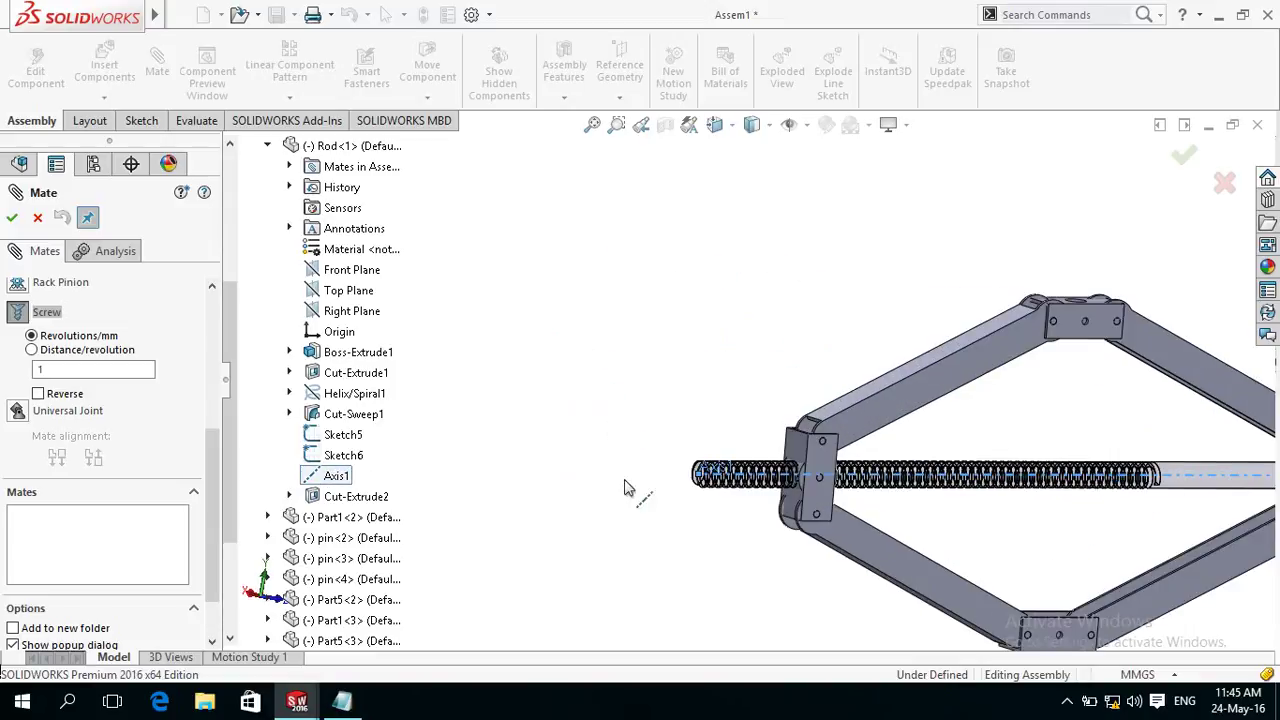
scroll(709, 512, "down", 1)
scroll(716, 510, "down", 2)
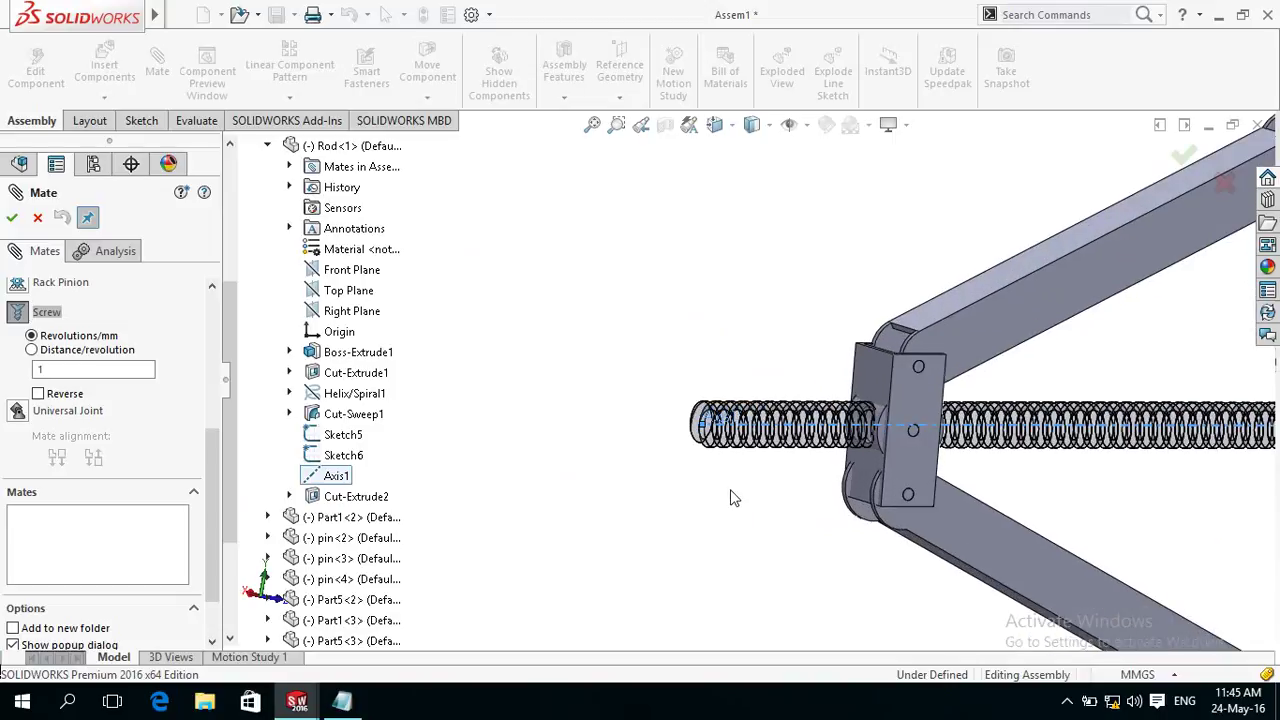
scroll(731, 497, "down", 1)
scroll(760, 495, "down", 2)
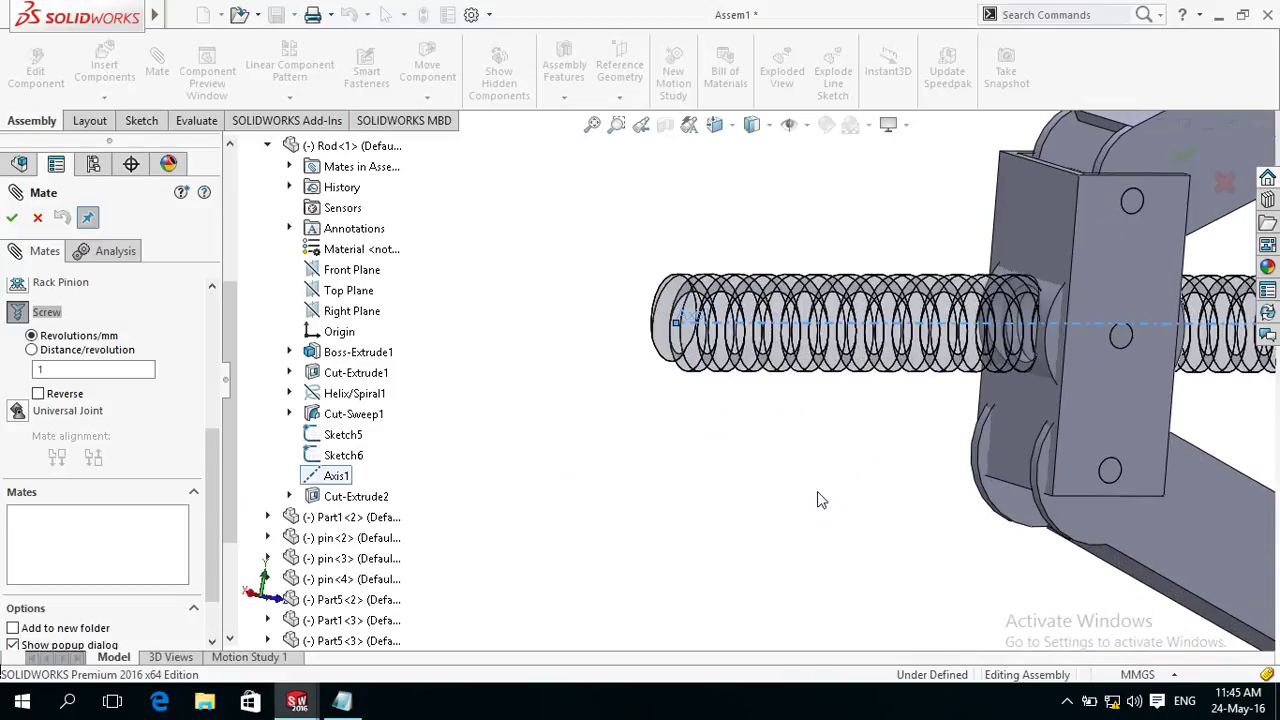
middle_click_drag(818, 500, 818, 489)
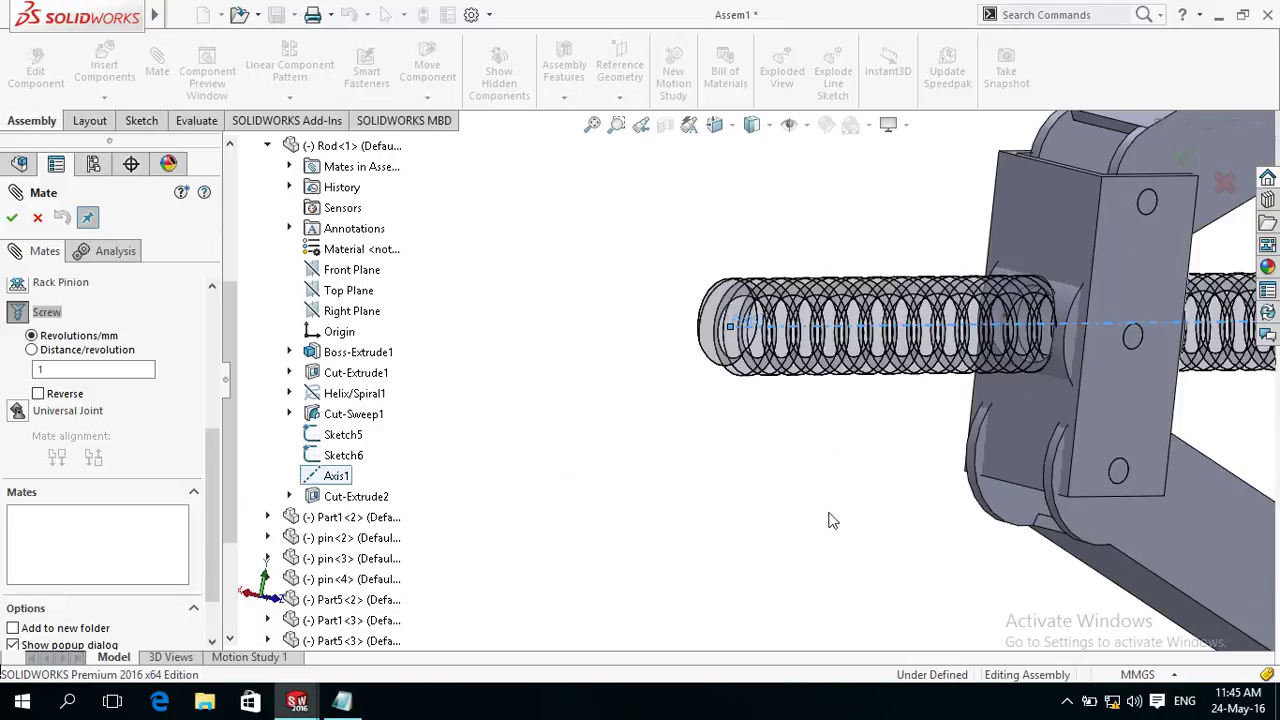
scroll(925, 460, "down", 1)
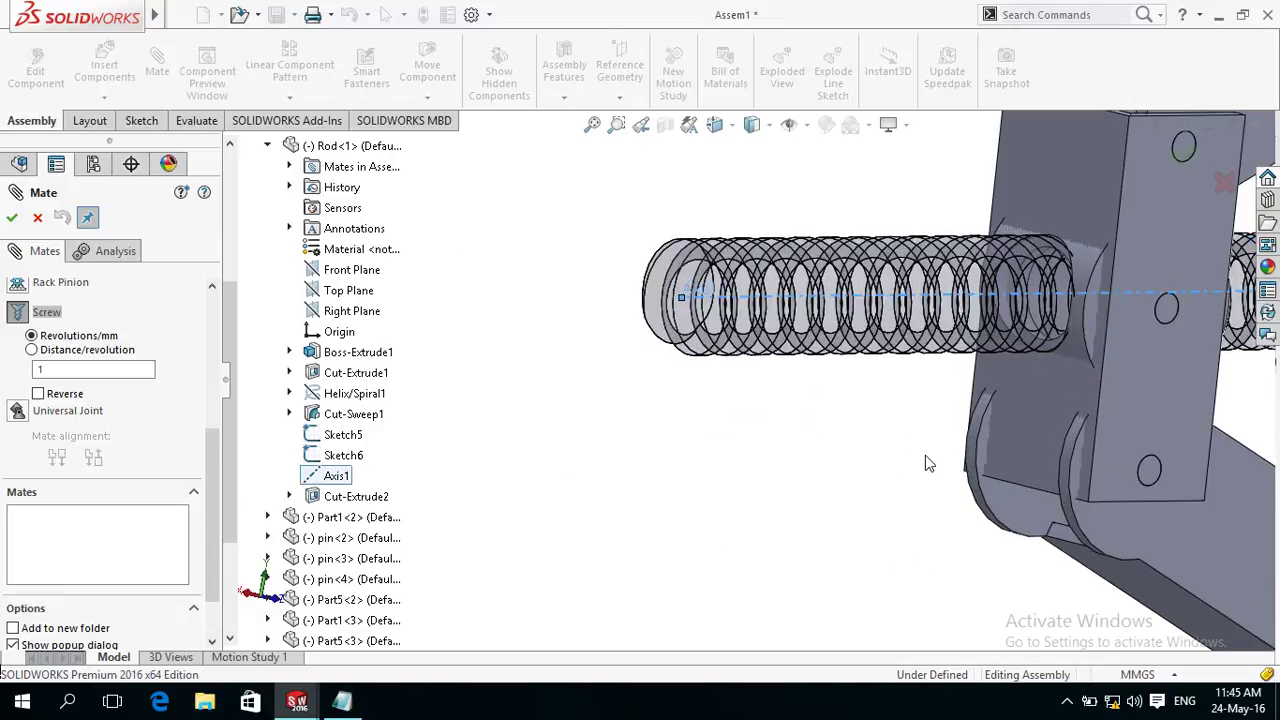
scroll(932, 450, "down", 2)
scroll(928, 425, "down", 1)
scroll(928, 415, "down", 1)
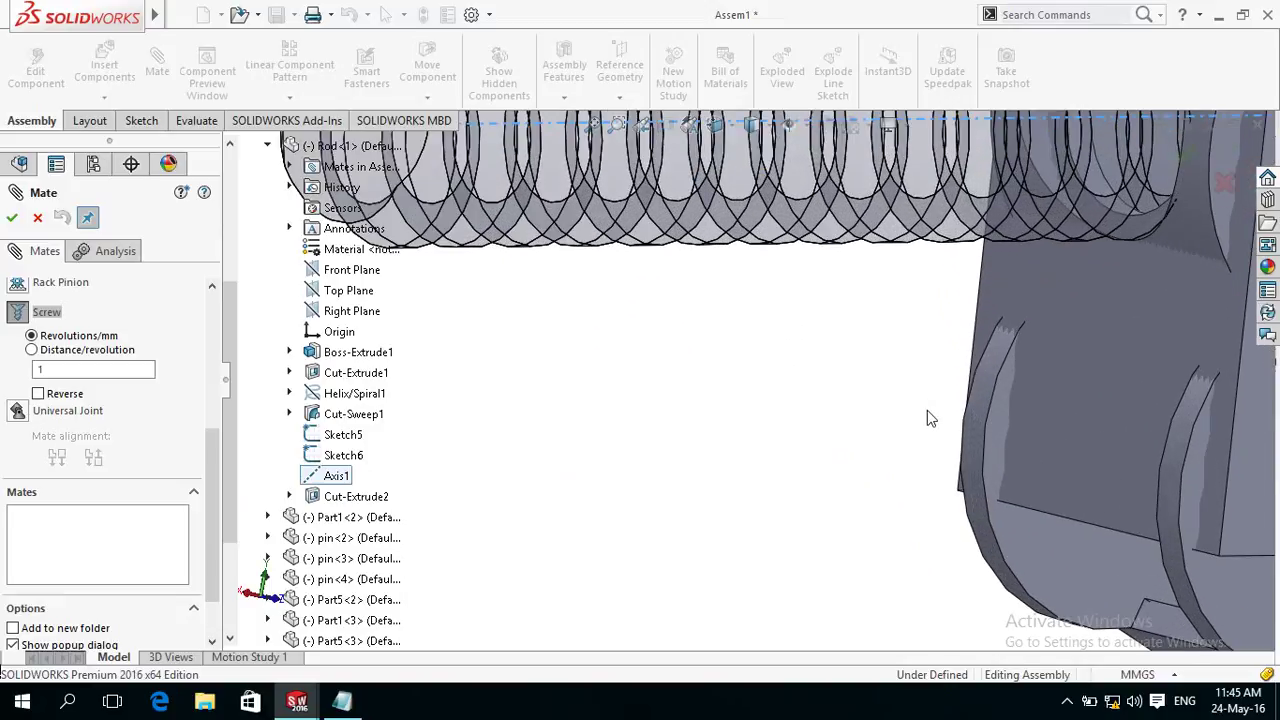
scroll(928, 408, "up", 1)
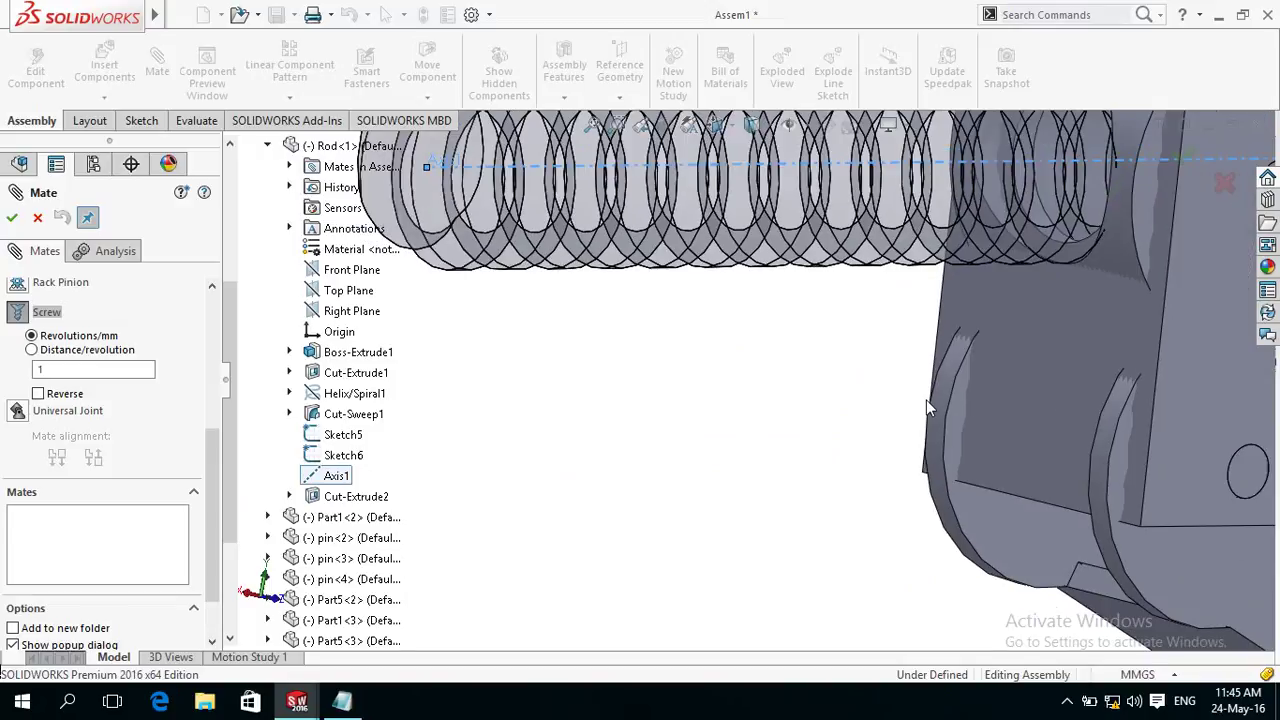
left_click(1091, 245)
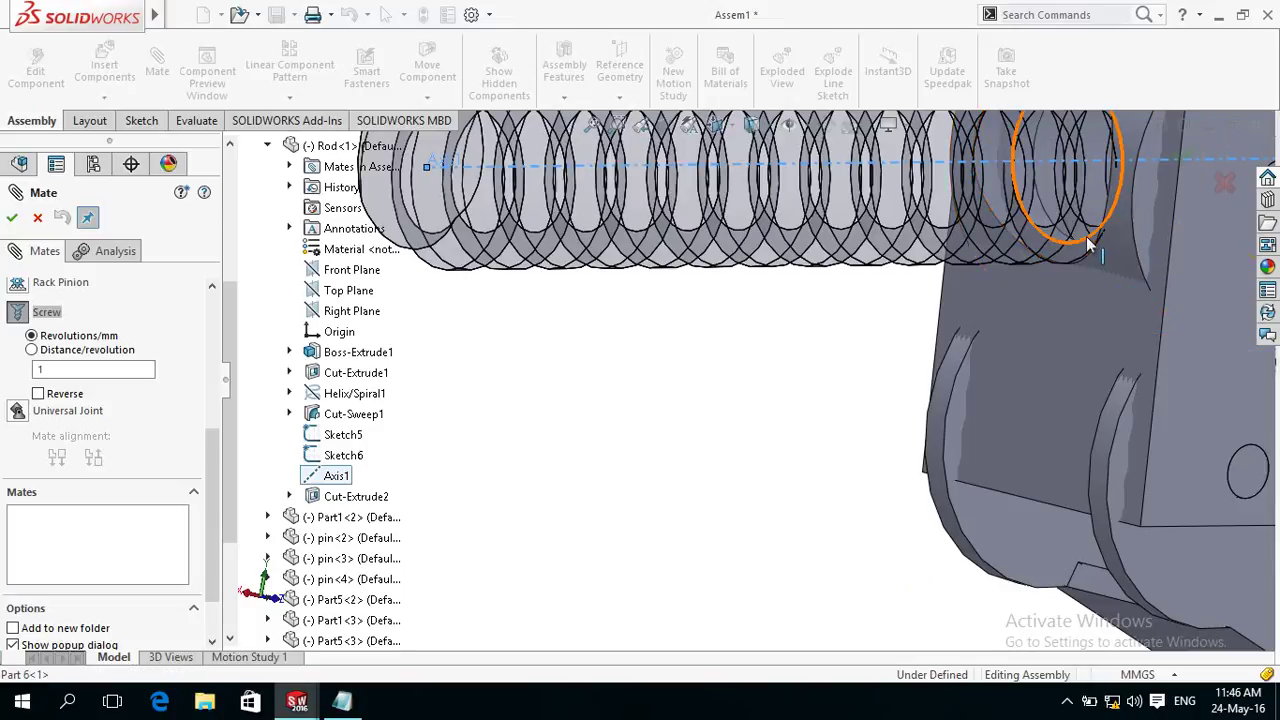
left_click(1090, 243)
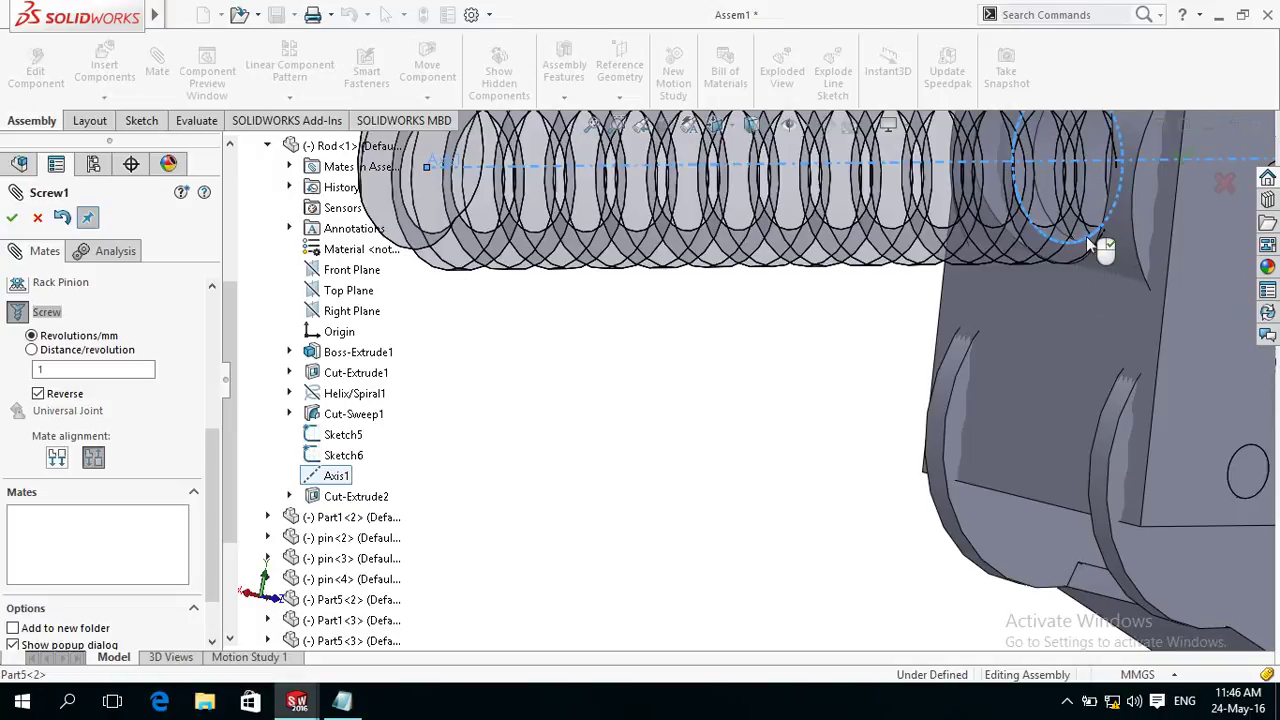
Set the reversed Screw mate to 5 mm distance per revolution, confirm it, and close mating.
scroll(804, 412, "up", 3)
scroll(749, 451, "up", 5)
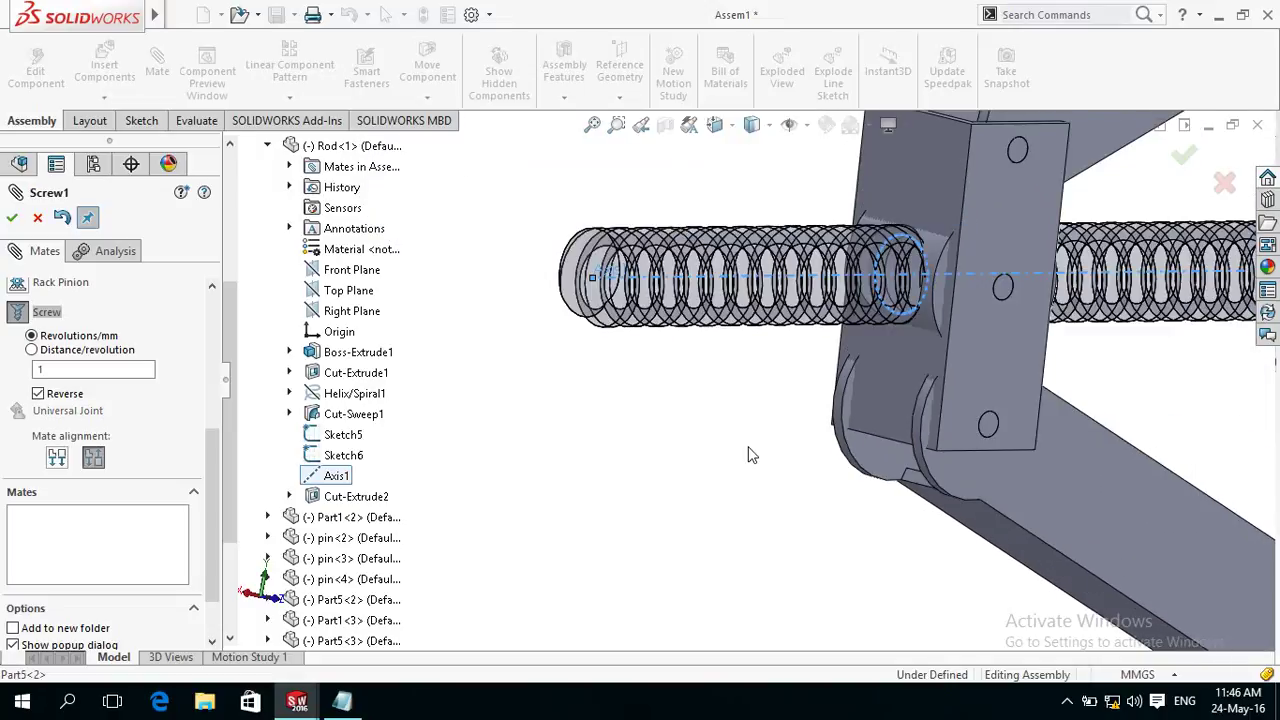
scroll(702, 458, "up", 2)
scroll(655, 450, "up", 2)
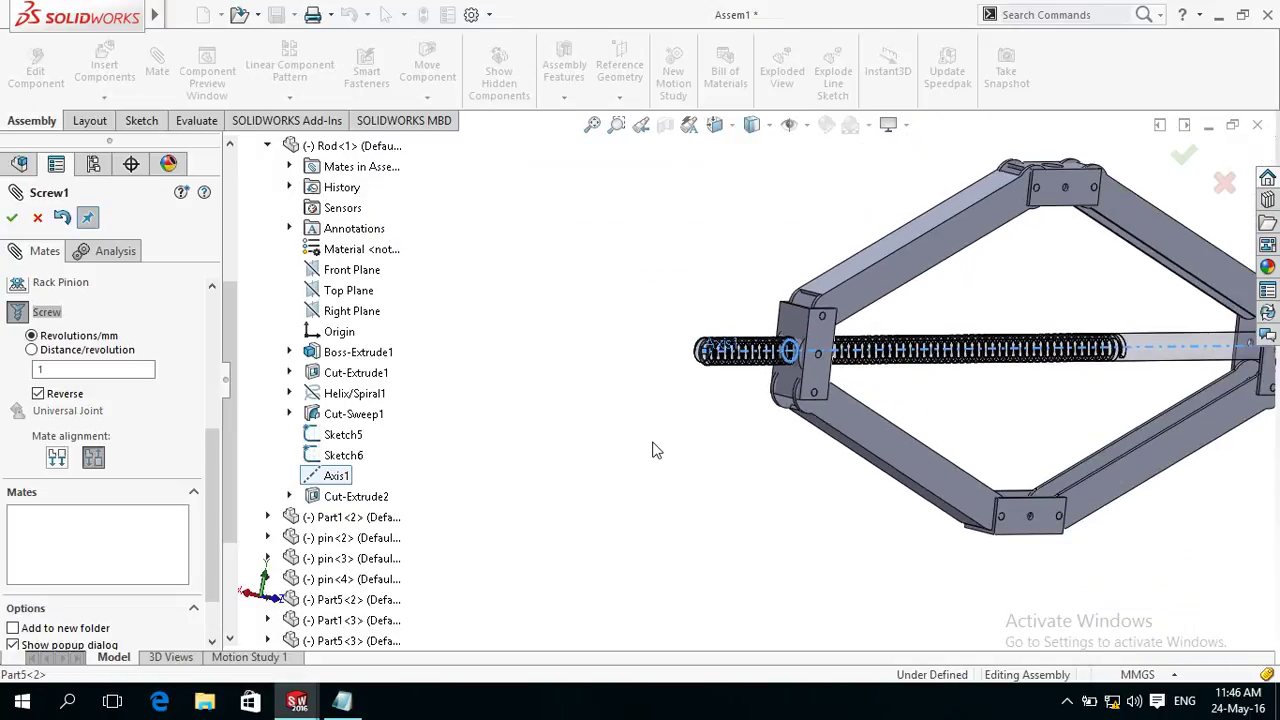
scroll(654, 446, "up", 2)
scroll(671, 448, "up", 1)
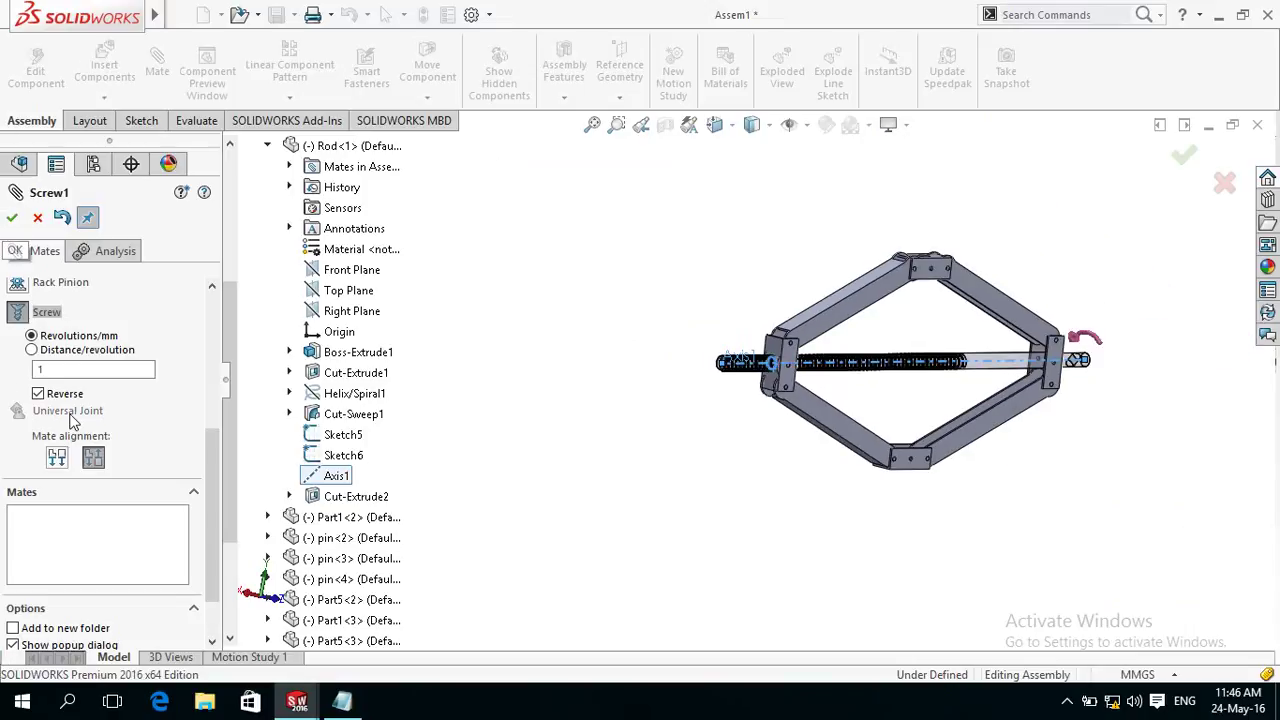
left_click(32, 349)
left_click_drag(82, 369, 23, 373)
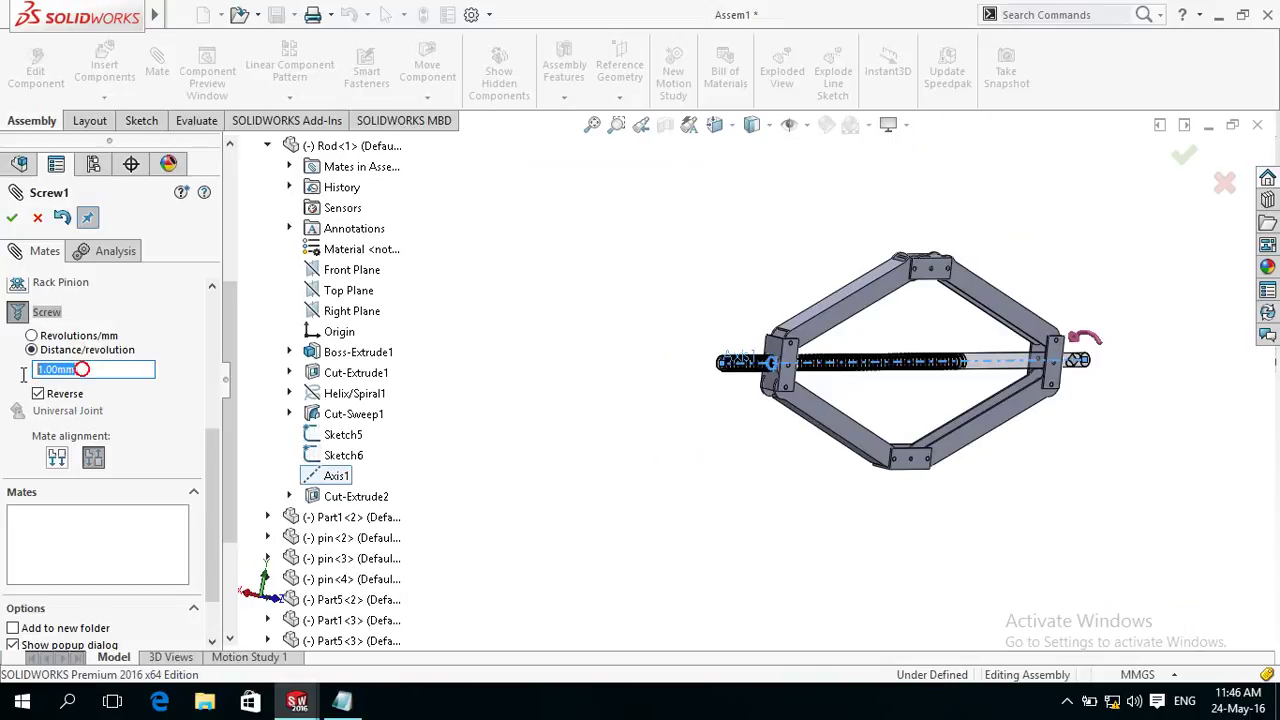
type("5")
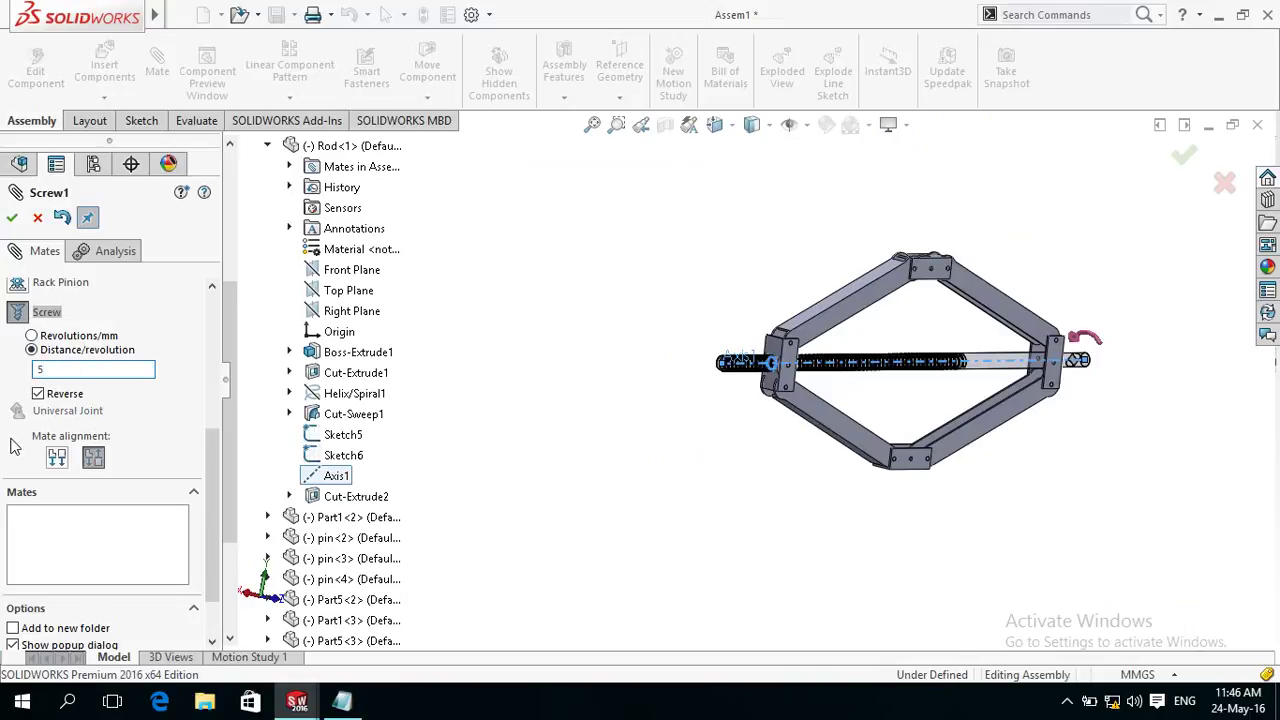
left_click(39, 458)
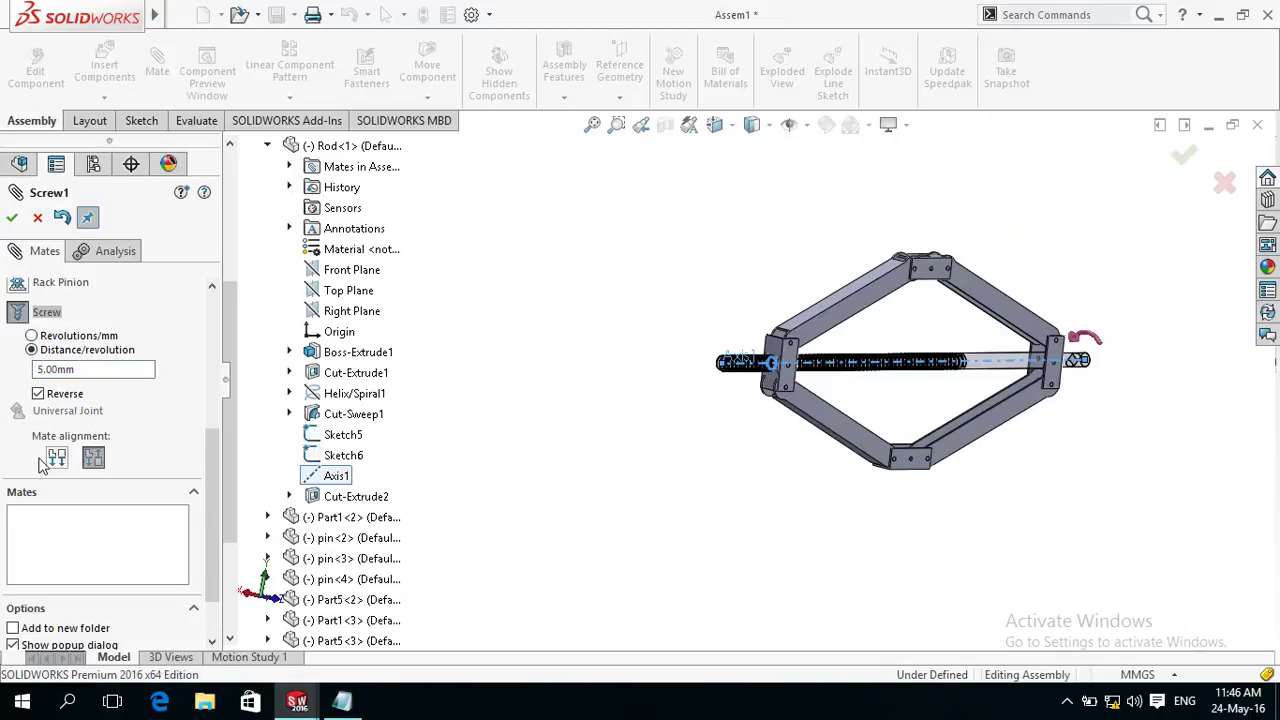
left_click(19, 222)
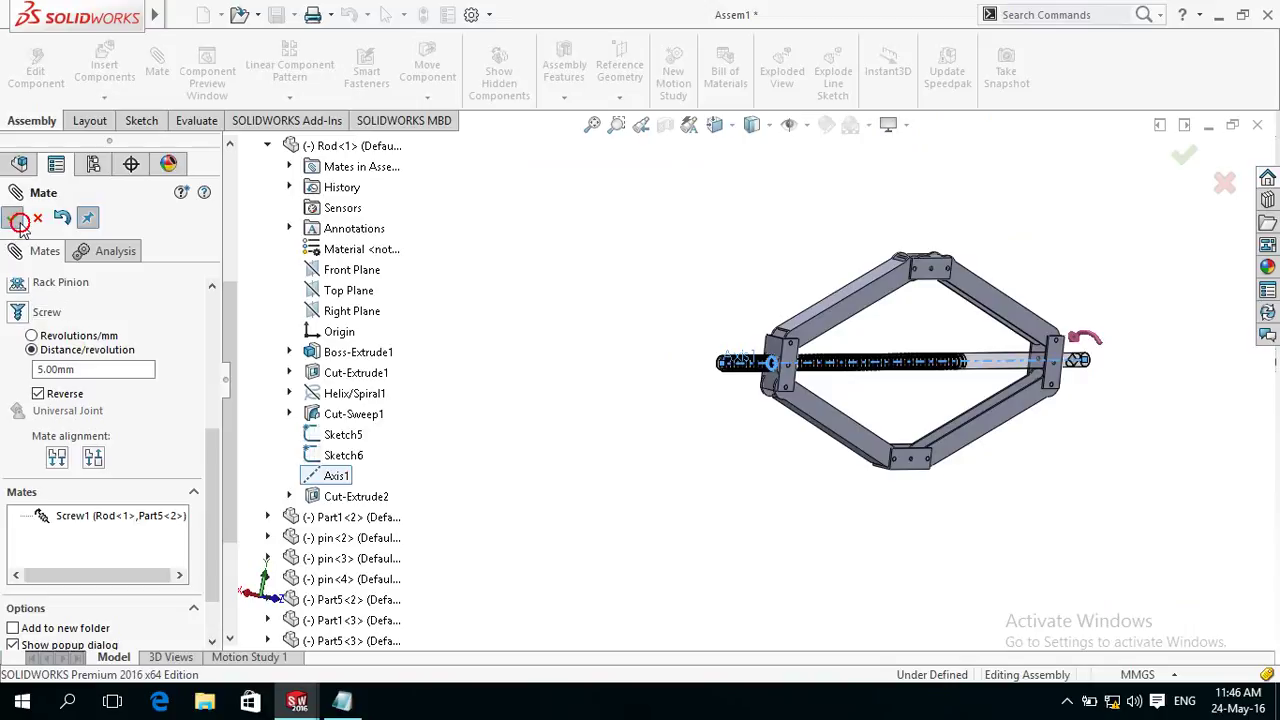
left_click(9, 218)
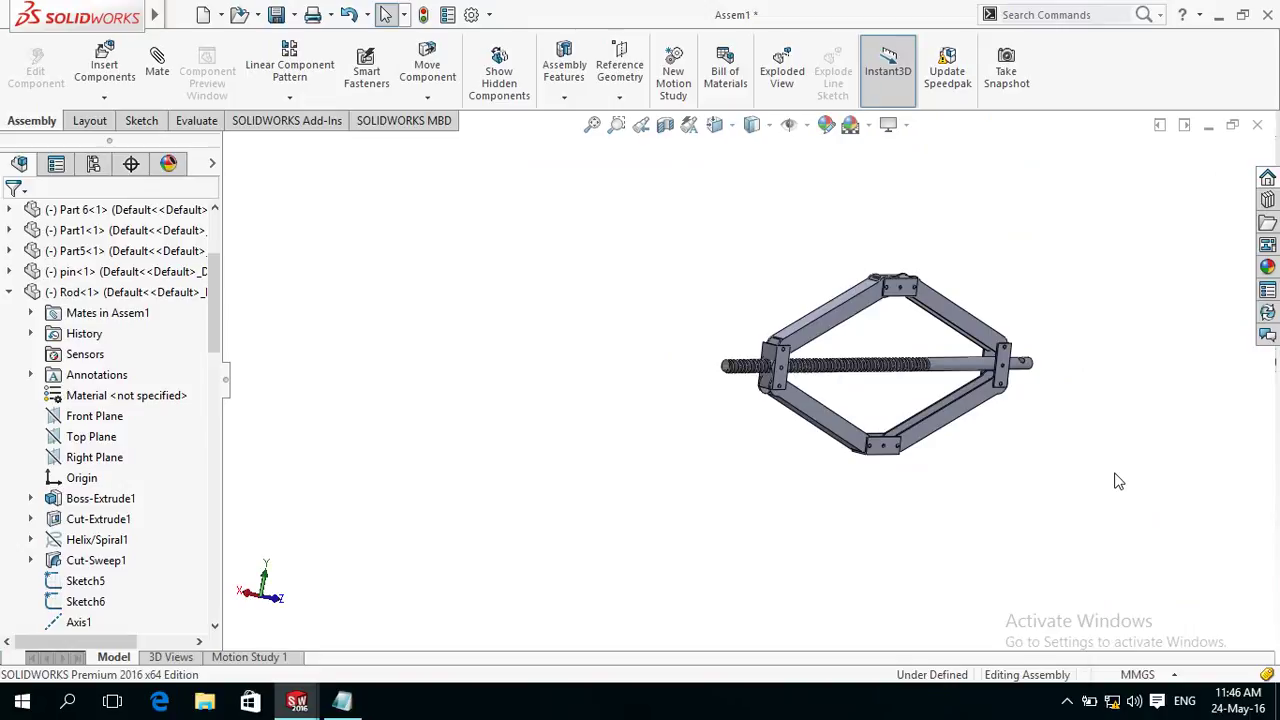
mouse_move(1017, 451)
middle_mouse_down()
mouse_move(890, 487)
mouse_move(1014, 434)
mouse_move(1011, 457)
mouse_move(910, 469)
mouse_move(903, 457)
mouse_move(800, 528)
middle_mouse_up()
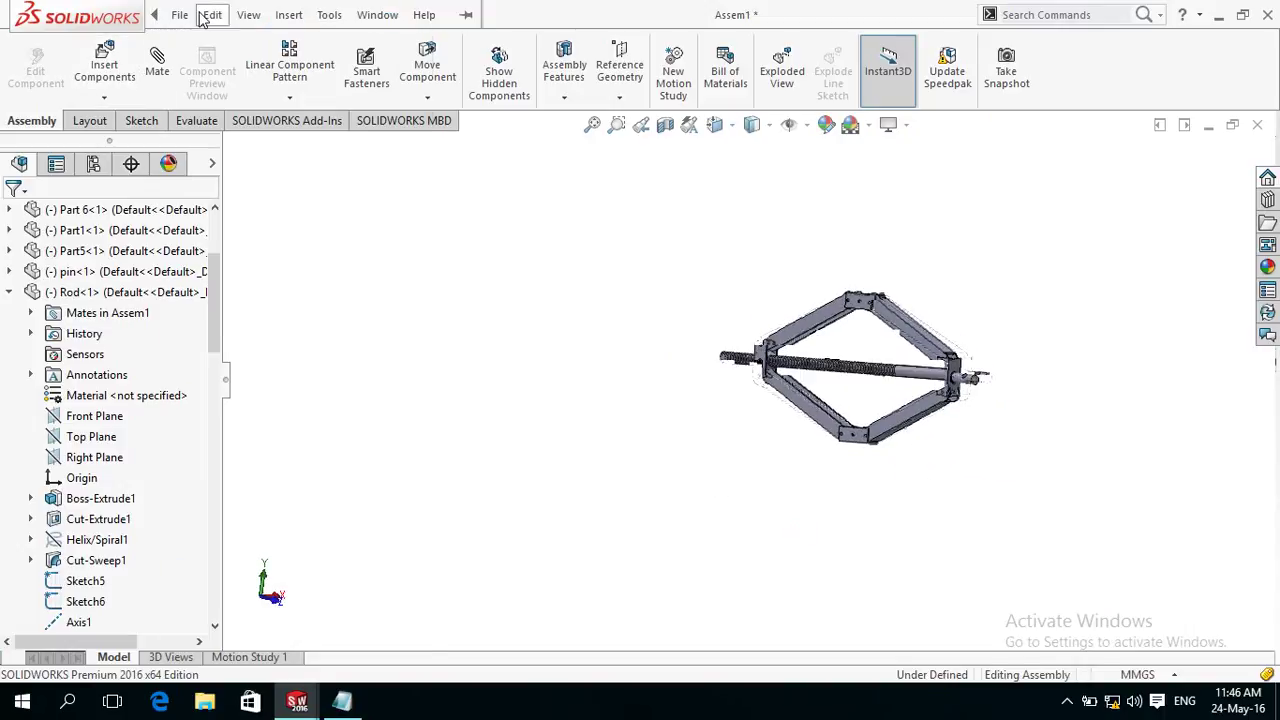
Create a new part and start a sketch on its Front Plane.
mouse_move(154, 14)
left_click(179, 15)
left_click(194, 50)
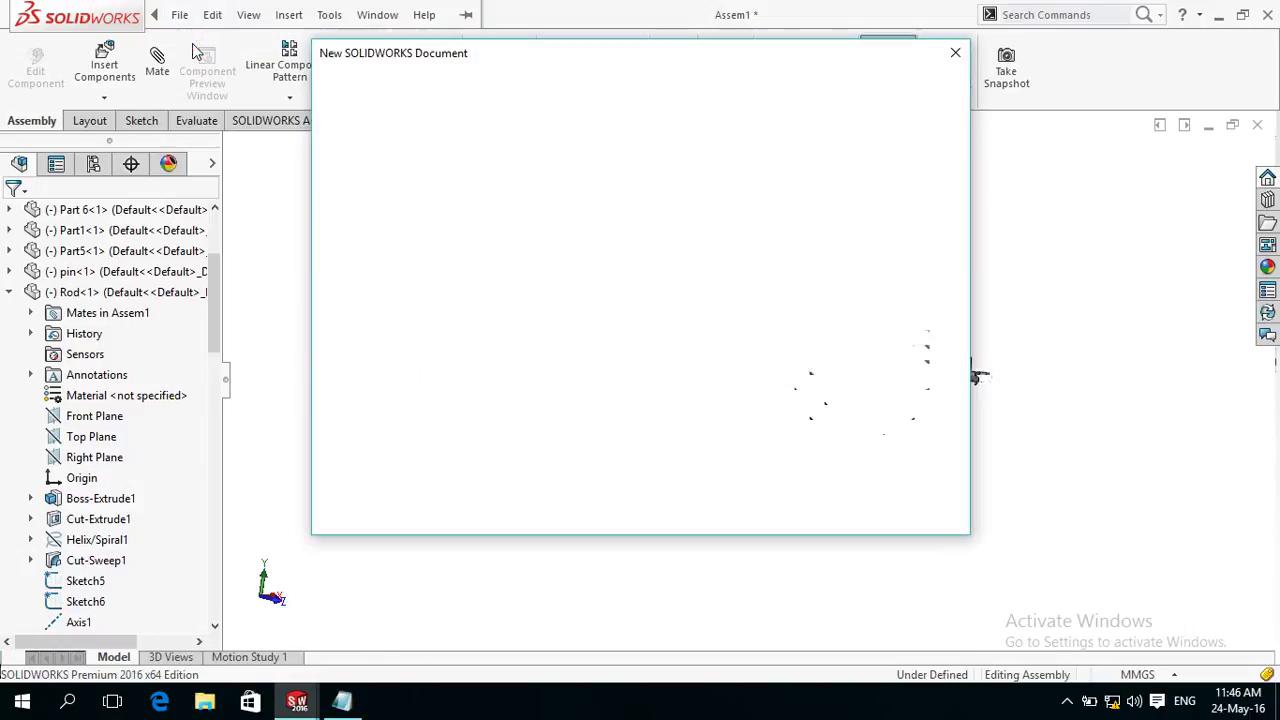
double_click(422, 230)
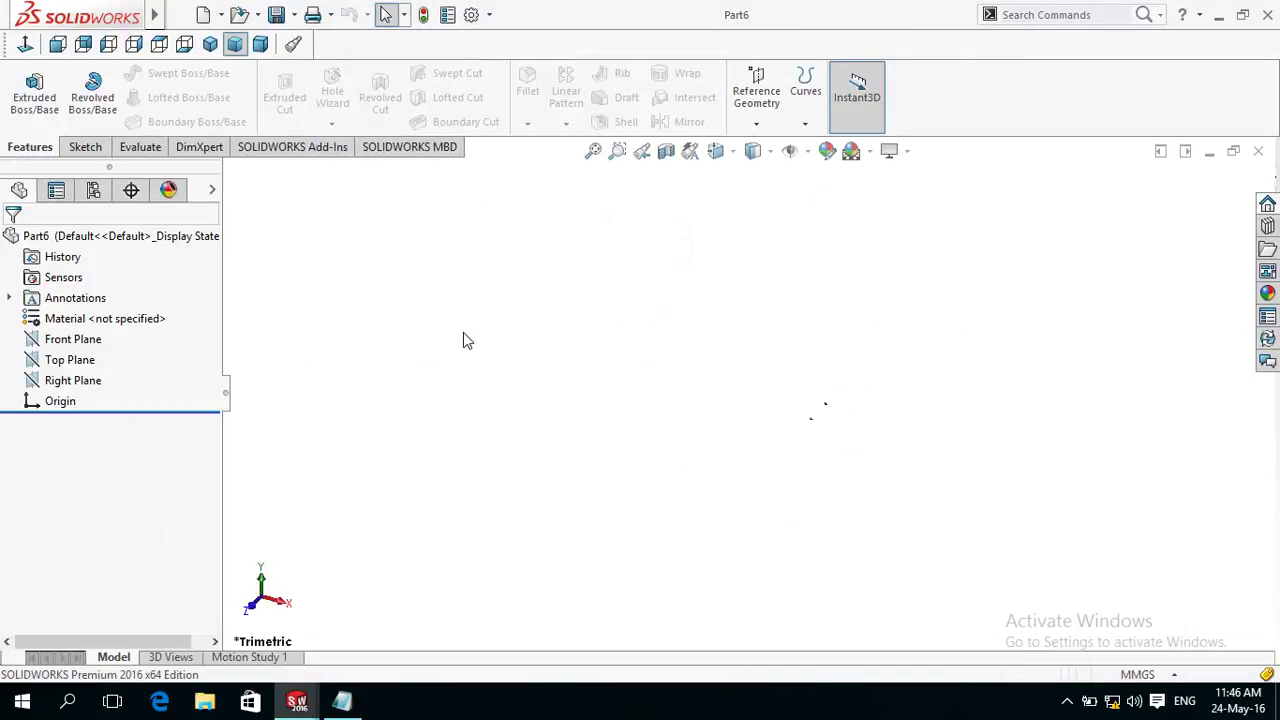
left_click(63, 343)
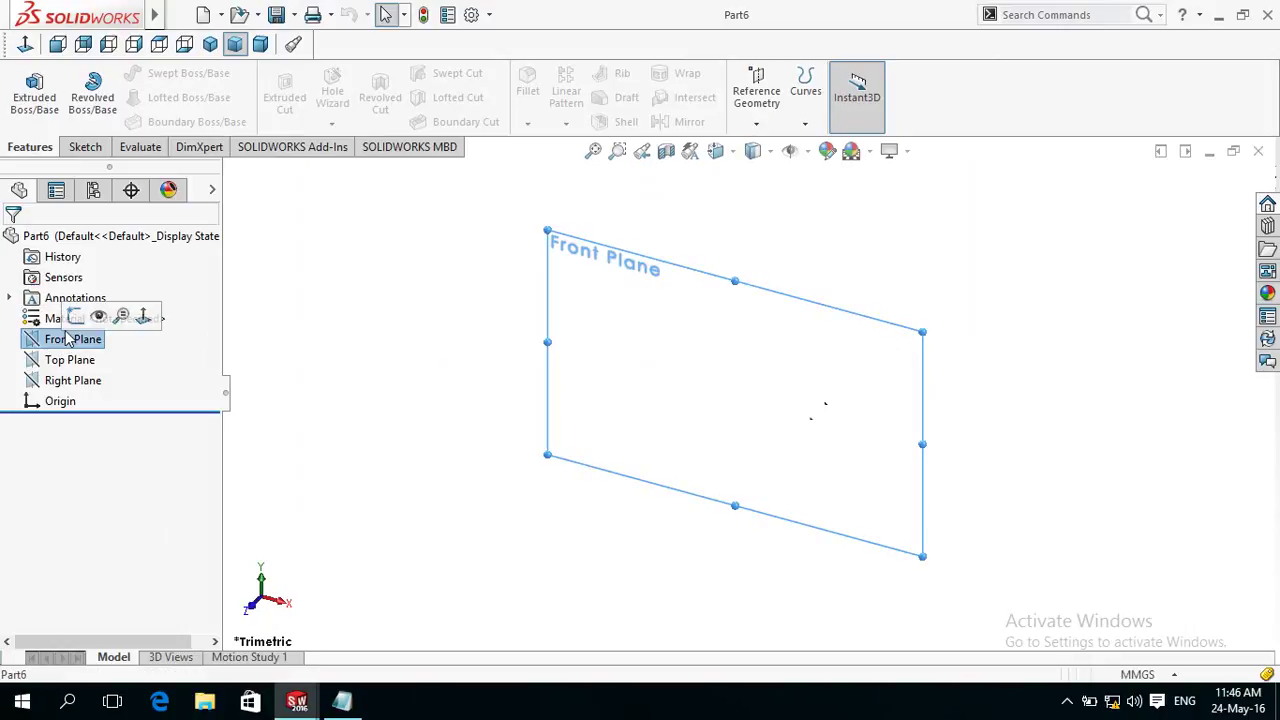
left_click(74, 317)
Draw a circle centred on the origin and dimension it to 8 mm diameter.
left_click(160, 73)
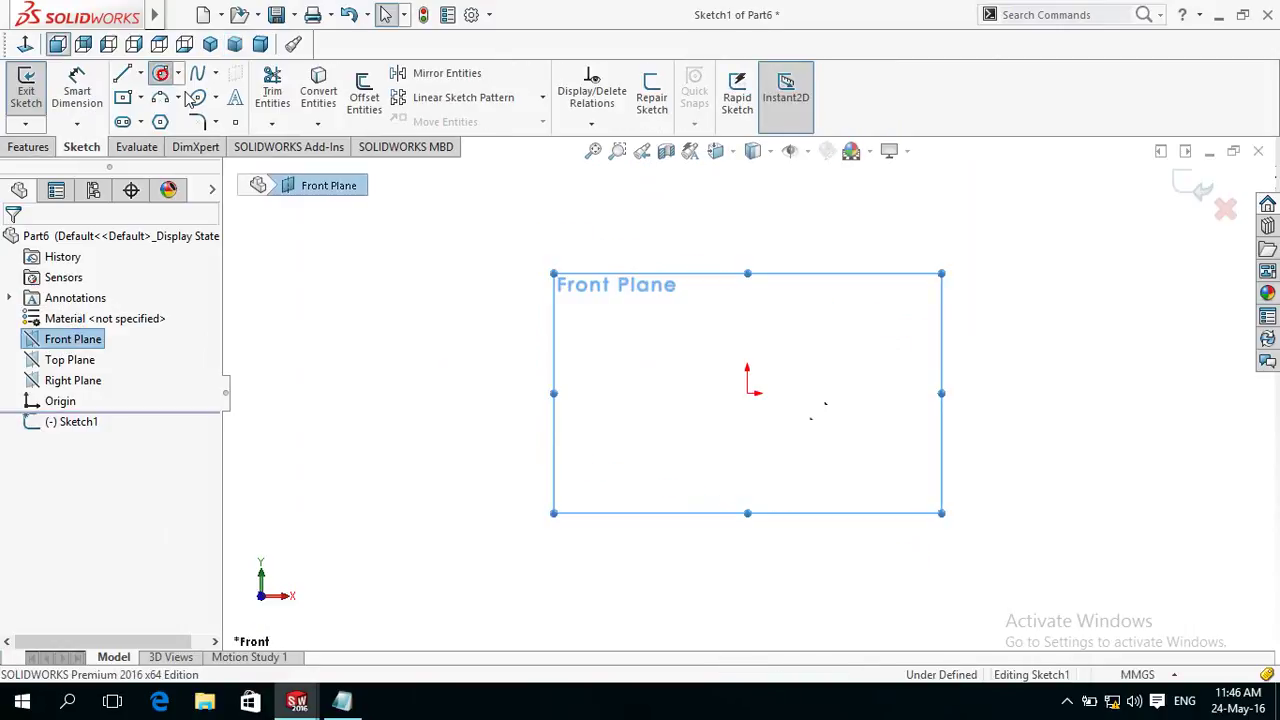
left_click(748, 393)
left_click(680, 429)
left_click(66, 95)
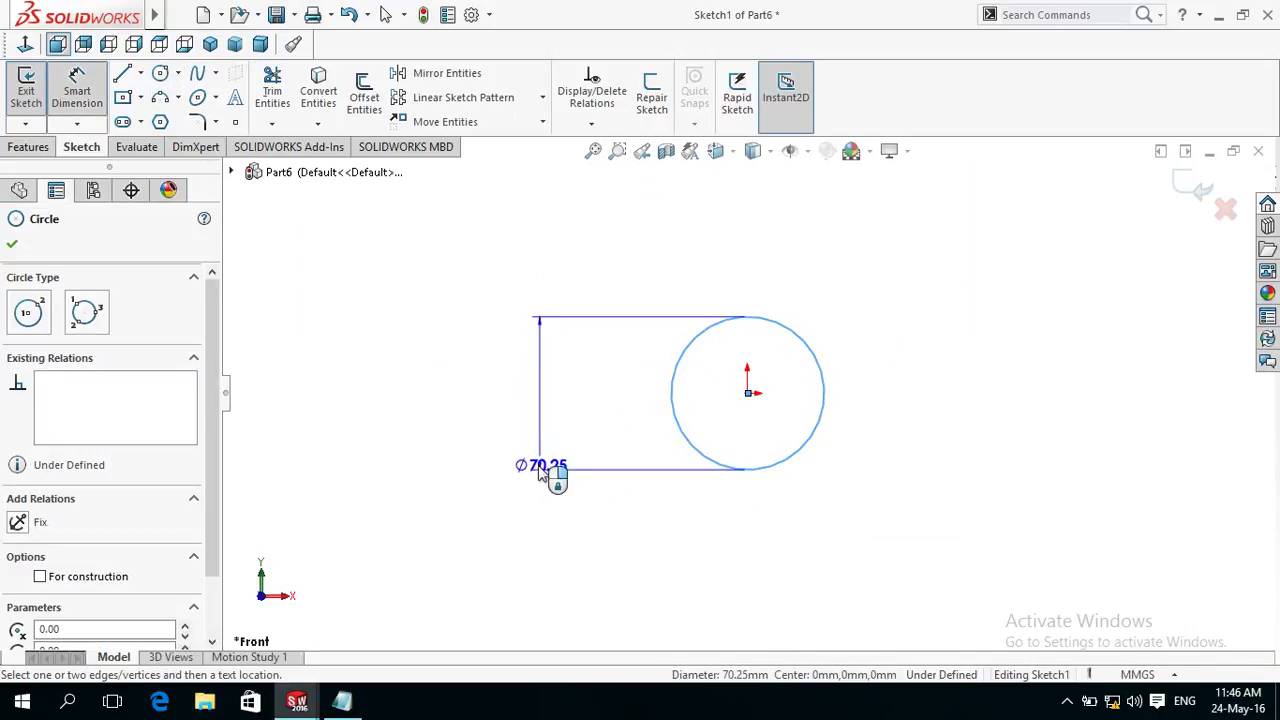
left_click(509, 509)
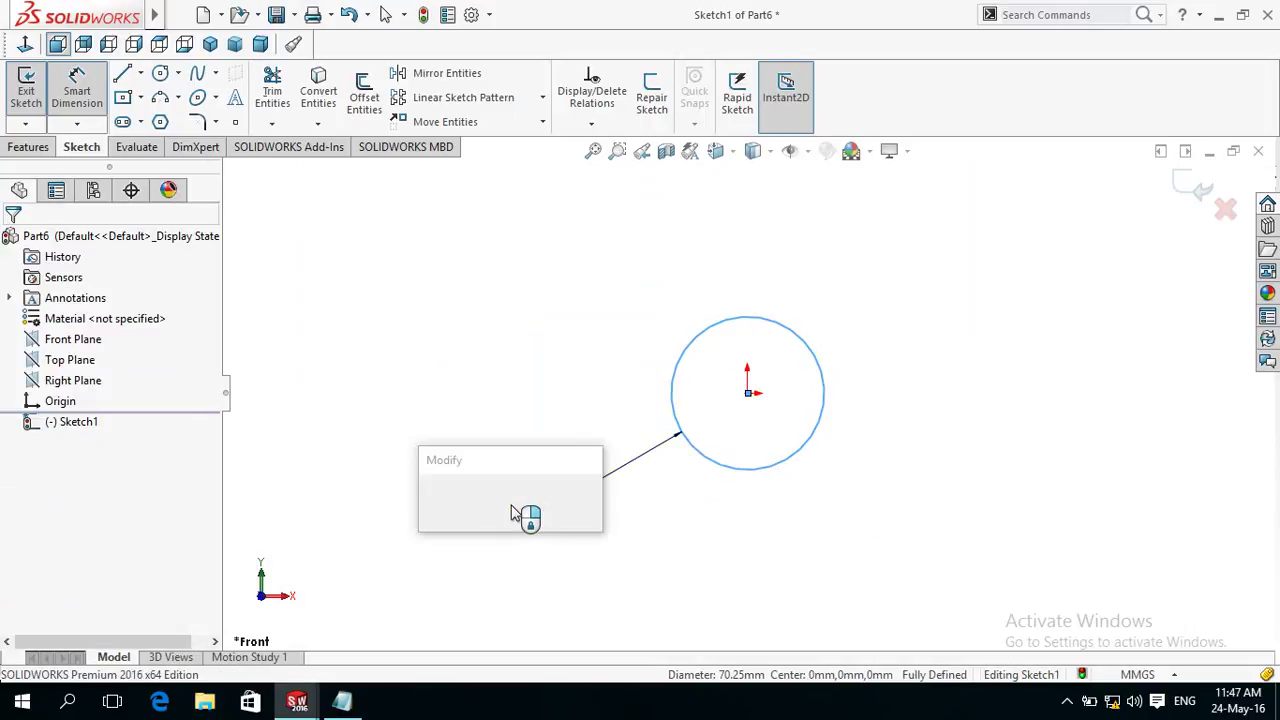
type("7")
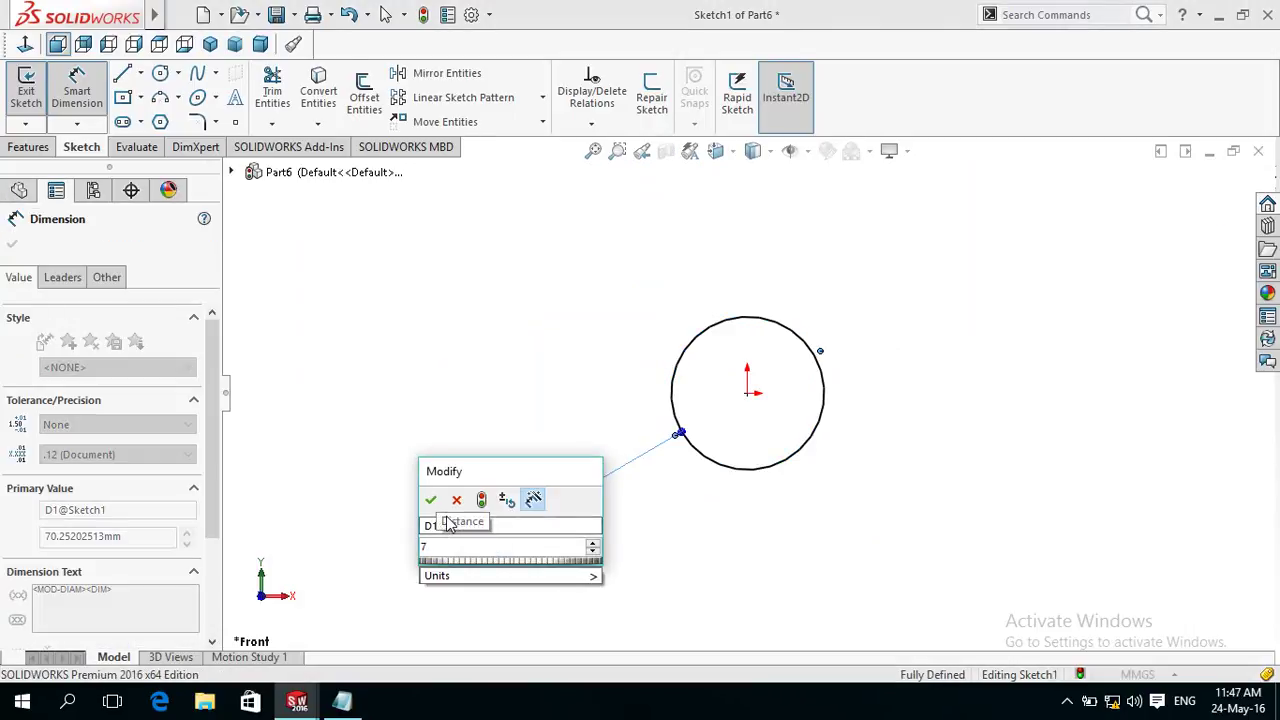
key("BackSpace")
type("8")
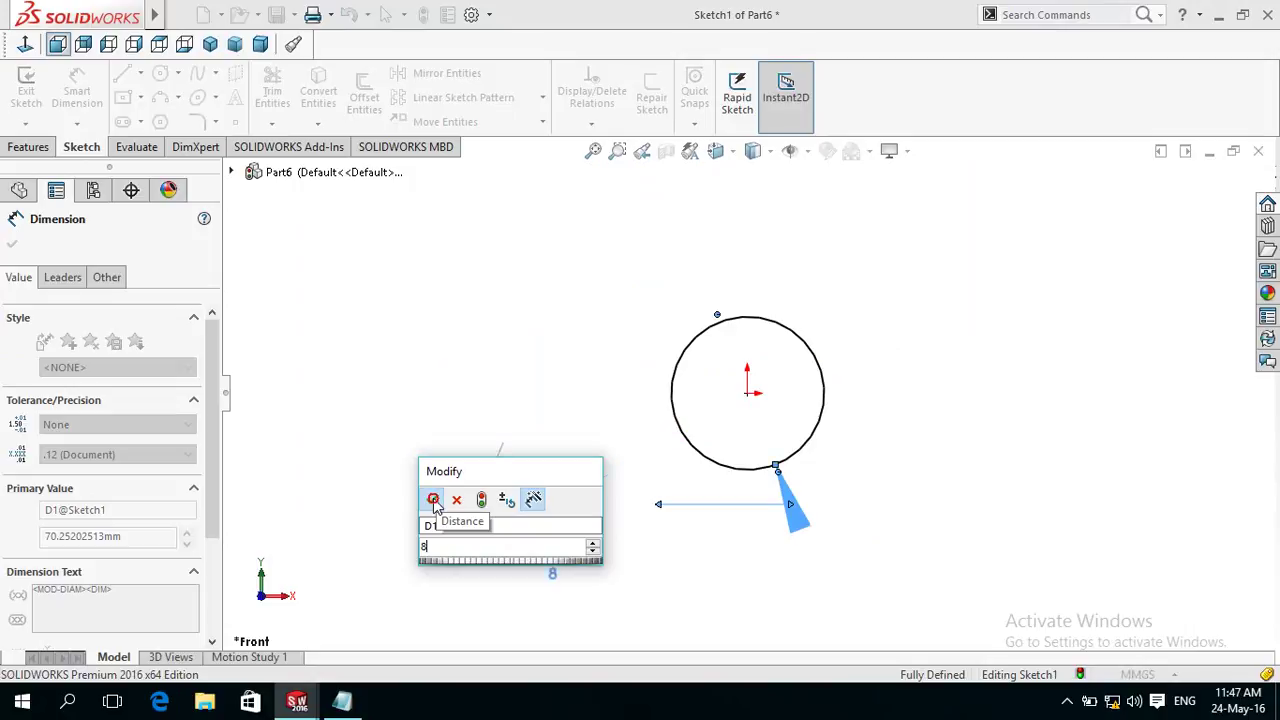
left_click(432, 501)
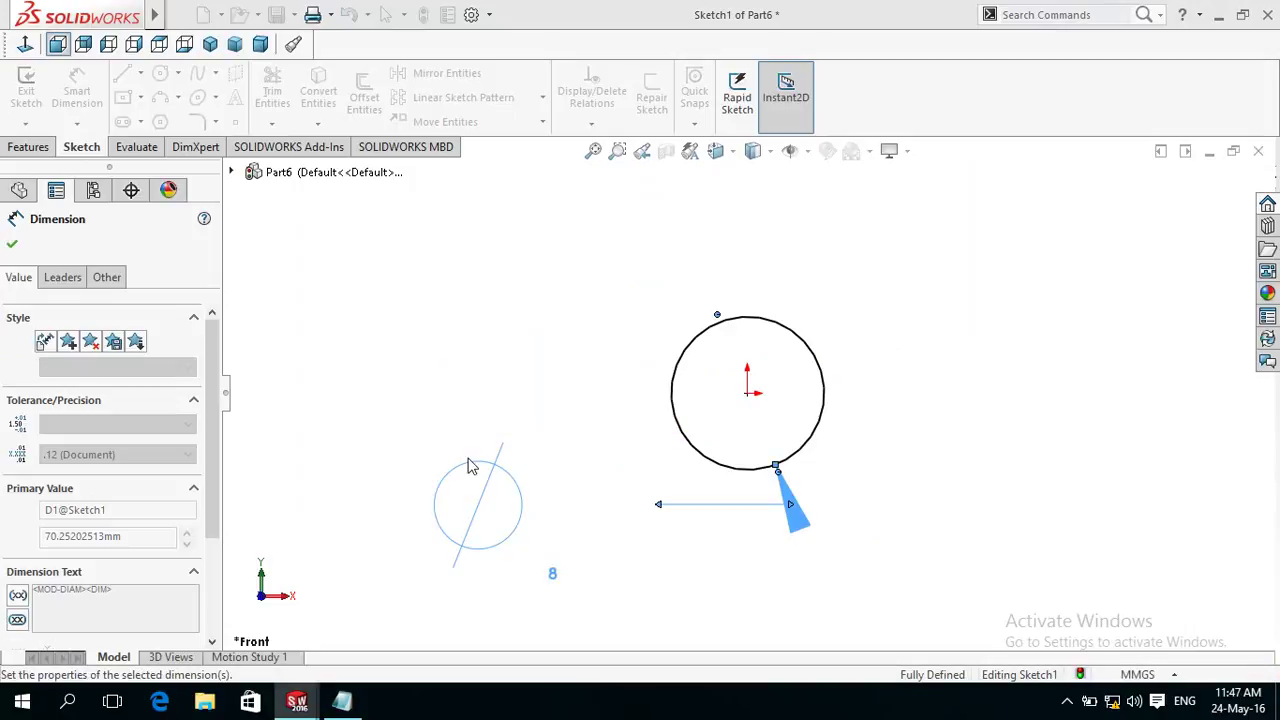
left_click(28, 147)
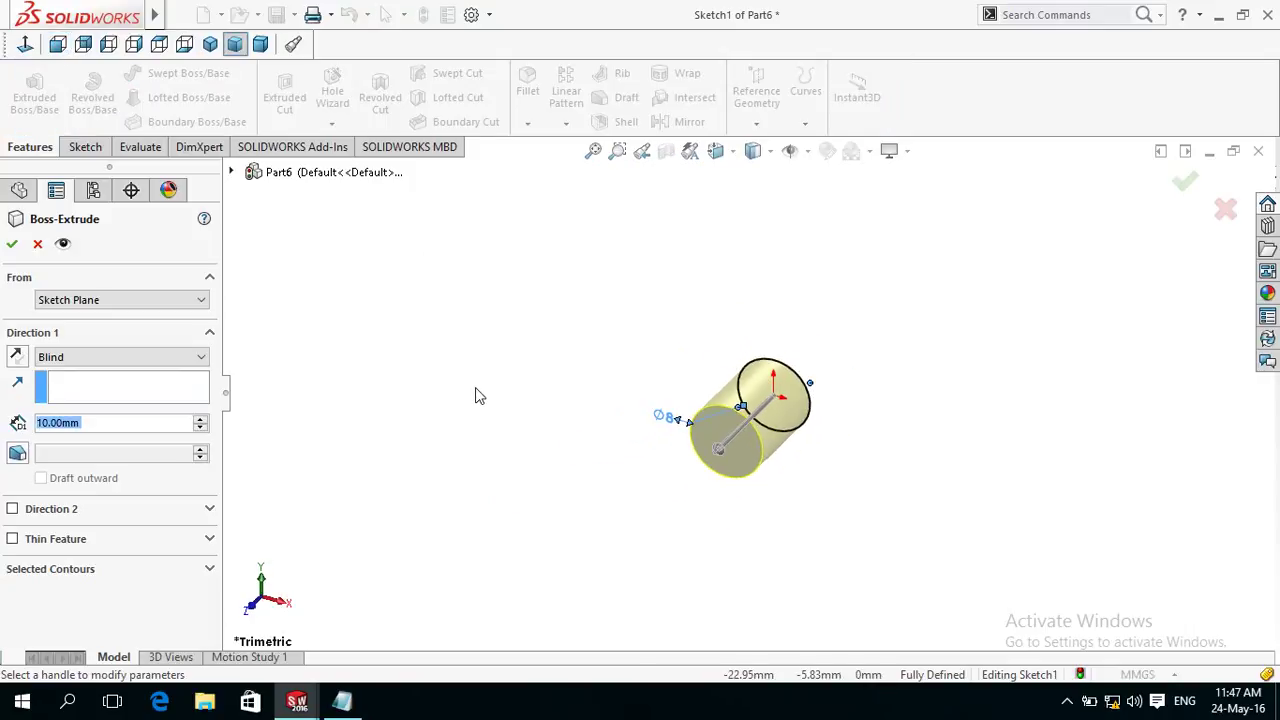
Extrude the circle to an 80 mm depth (Boss-Extrude1) and save the part as 'liver'.
left_click(100, 430)
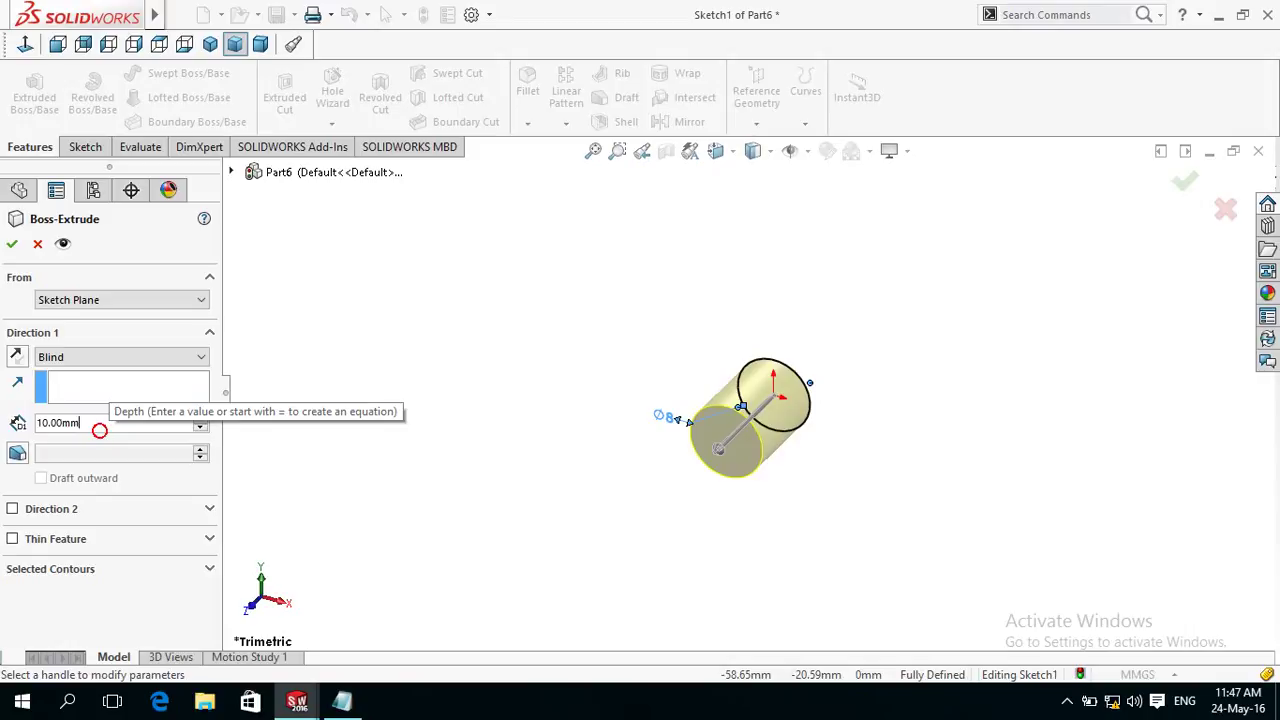
type("80")
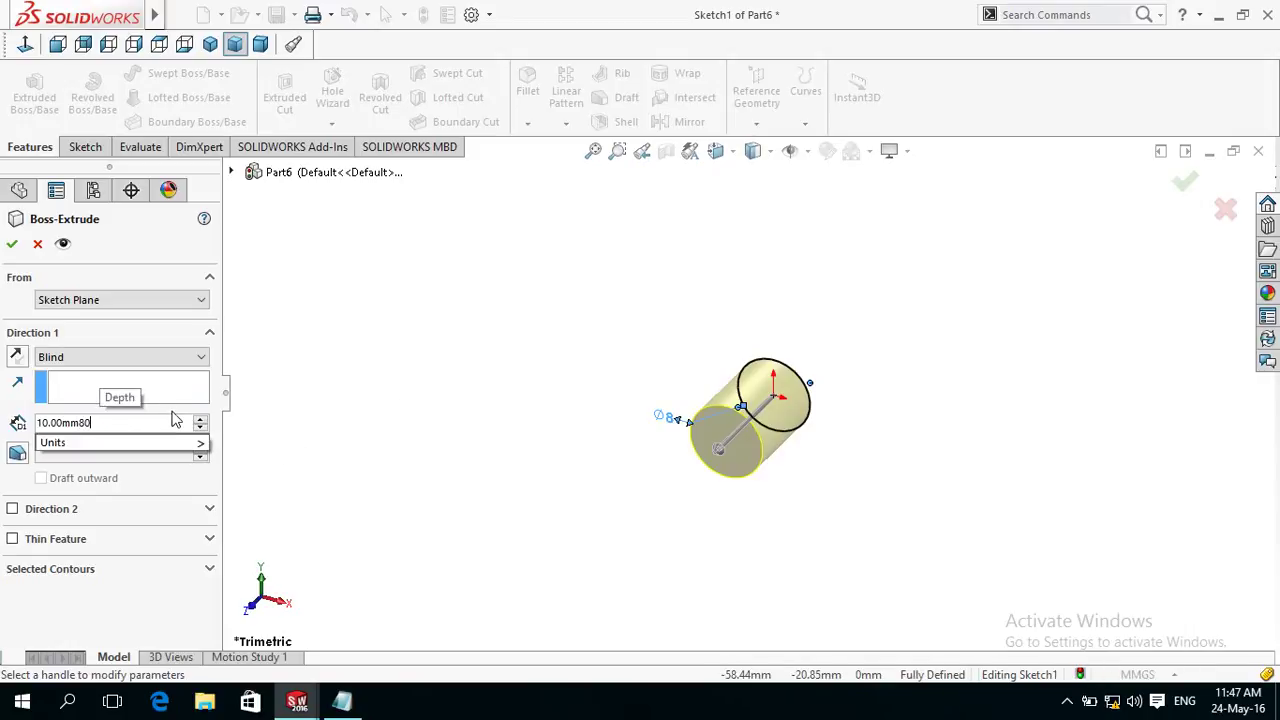
left_click(149, 423)
double_click(149, 423)
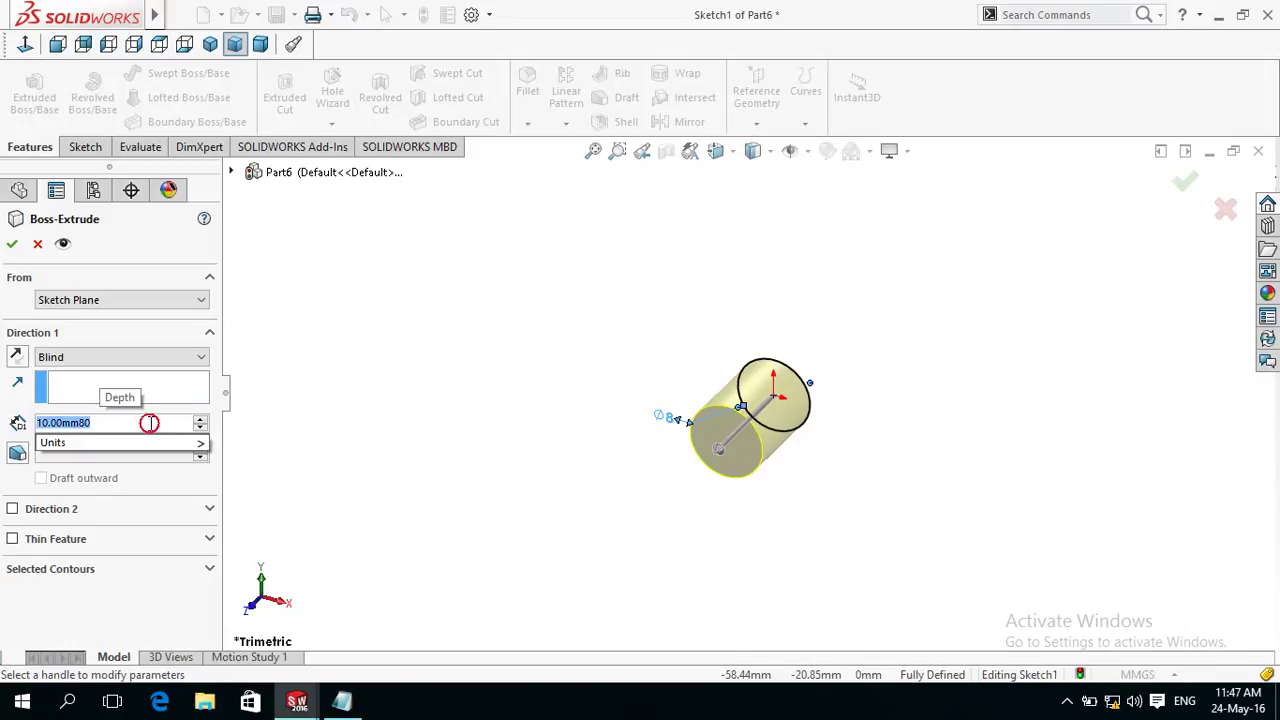
type("80")
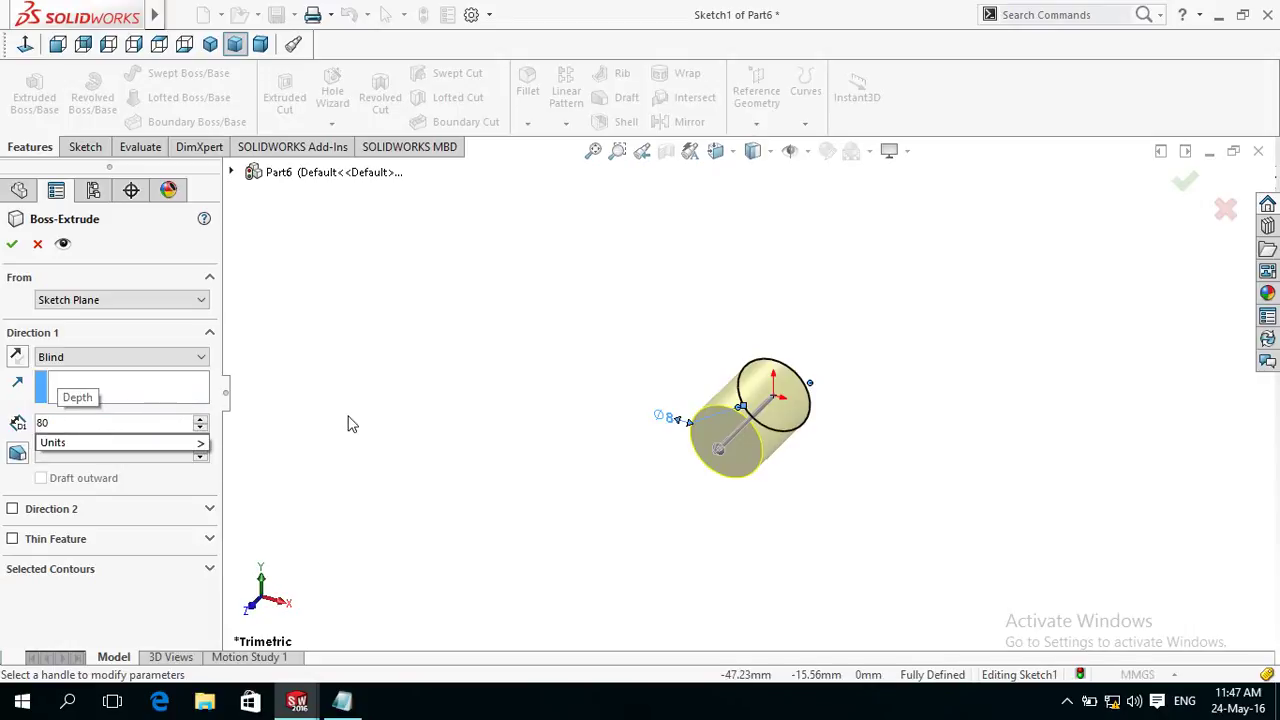
left_click(349, 419)
scroll(357, 402, "up", 2)
scroll(357, 402, "up", 2)
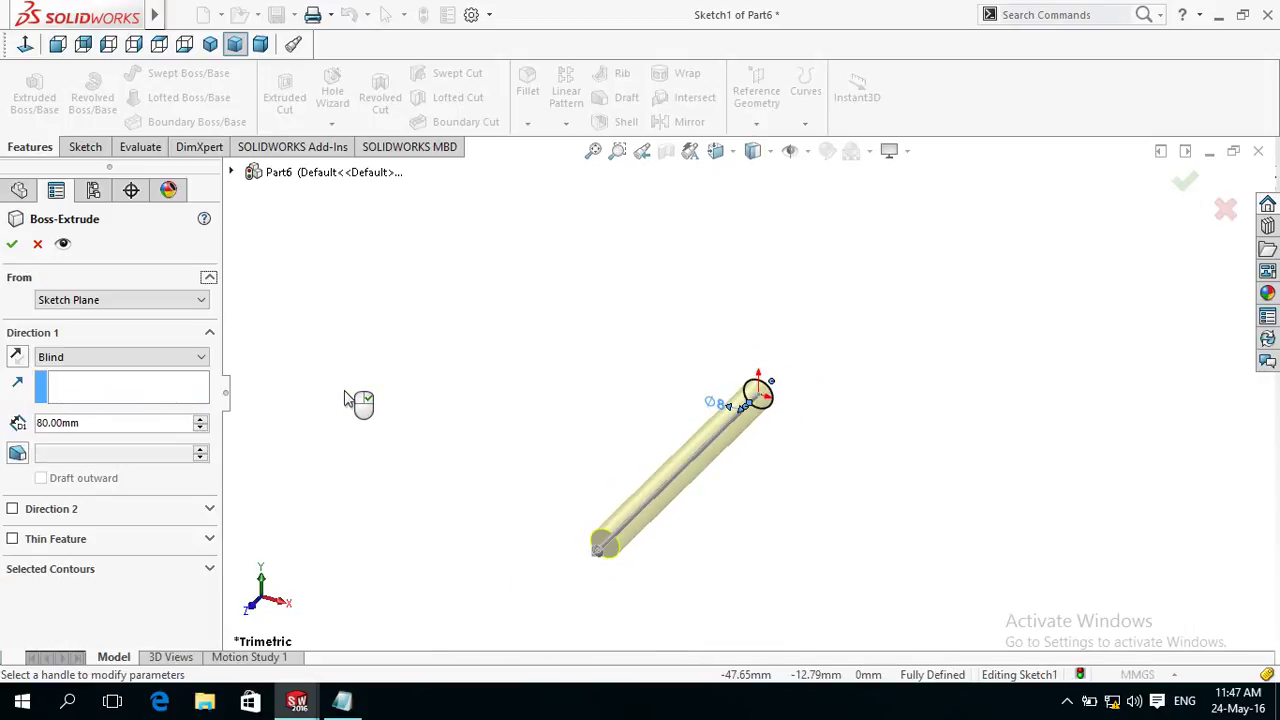
left_click(12, 245)
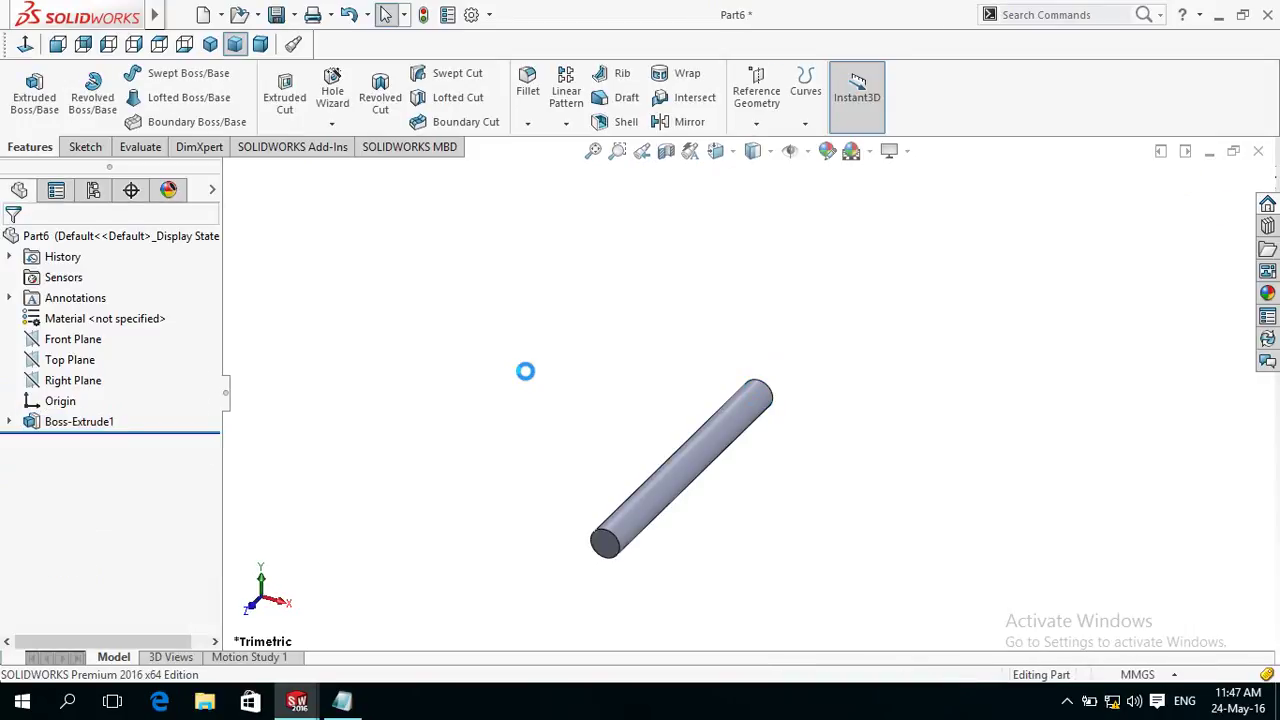
key("ctrl+s")
type("liver")
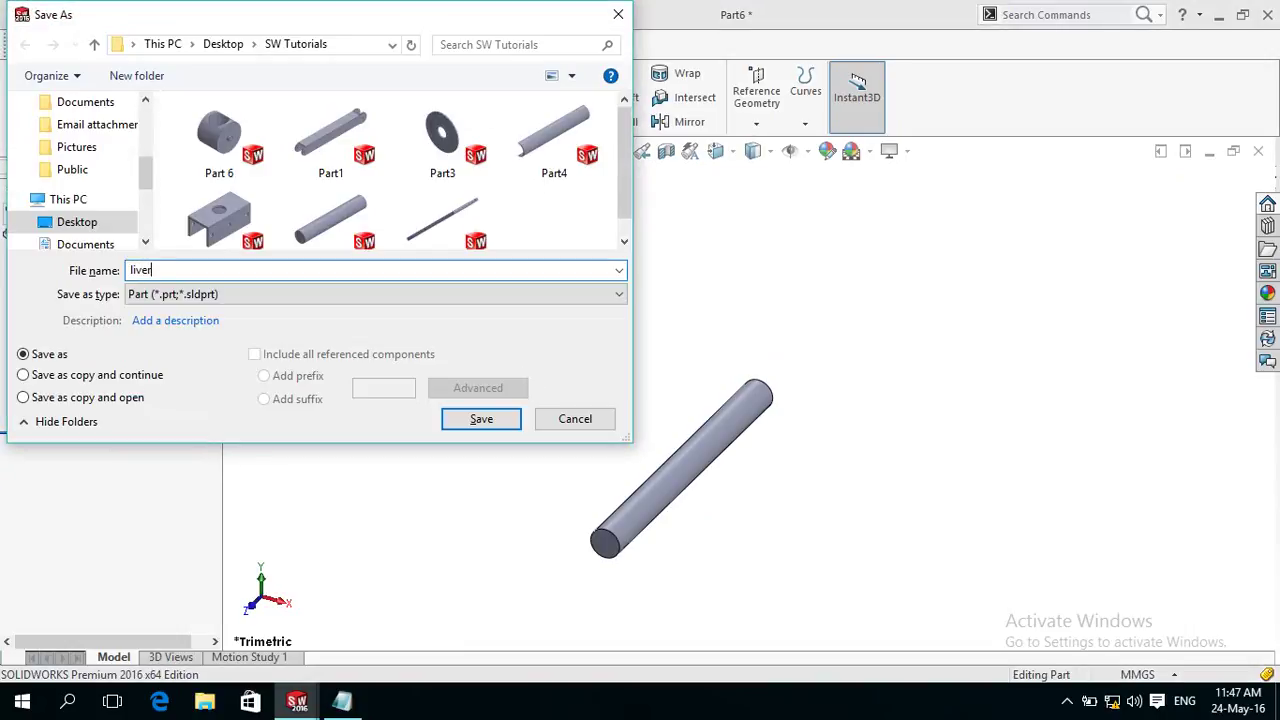
key("Return")
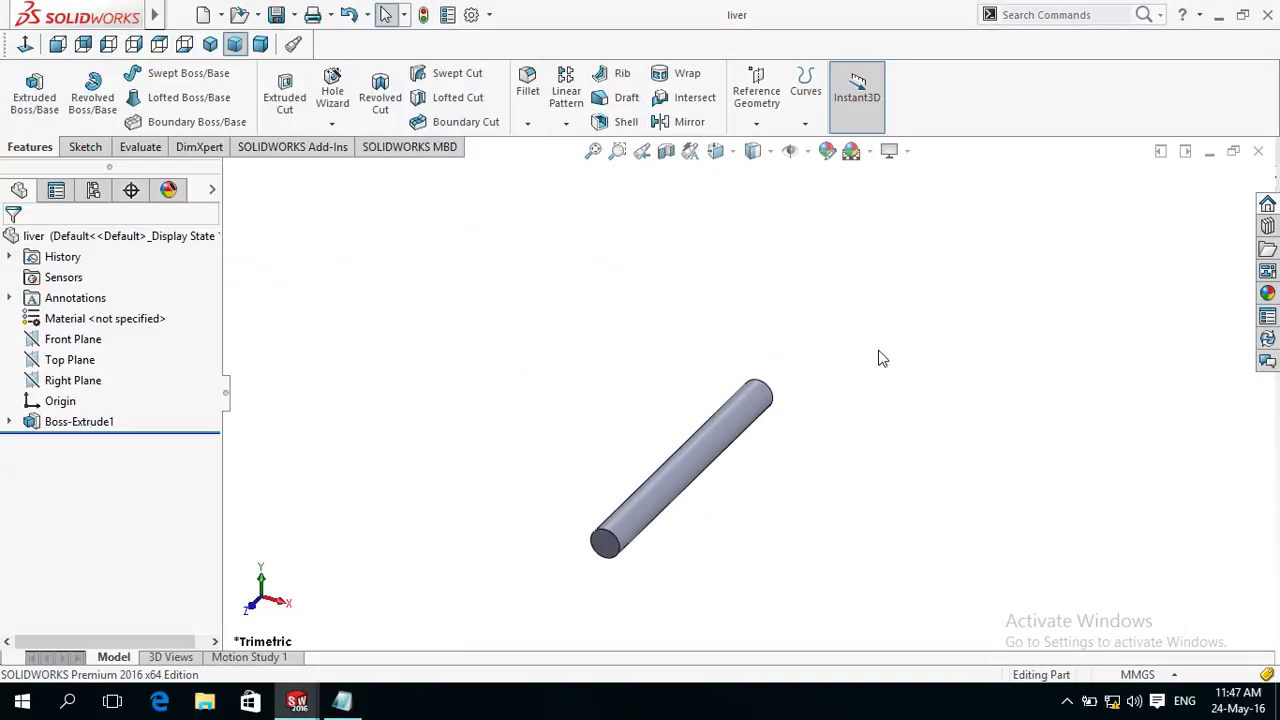
Return to the scissor jack assembly and insert the liver part beside the jack as liver<1>.
left_click(1209, 151)
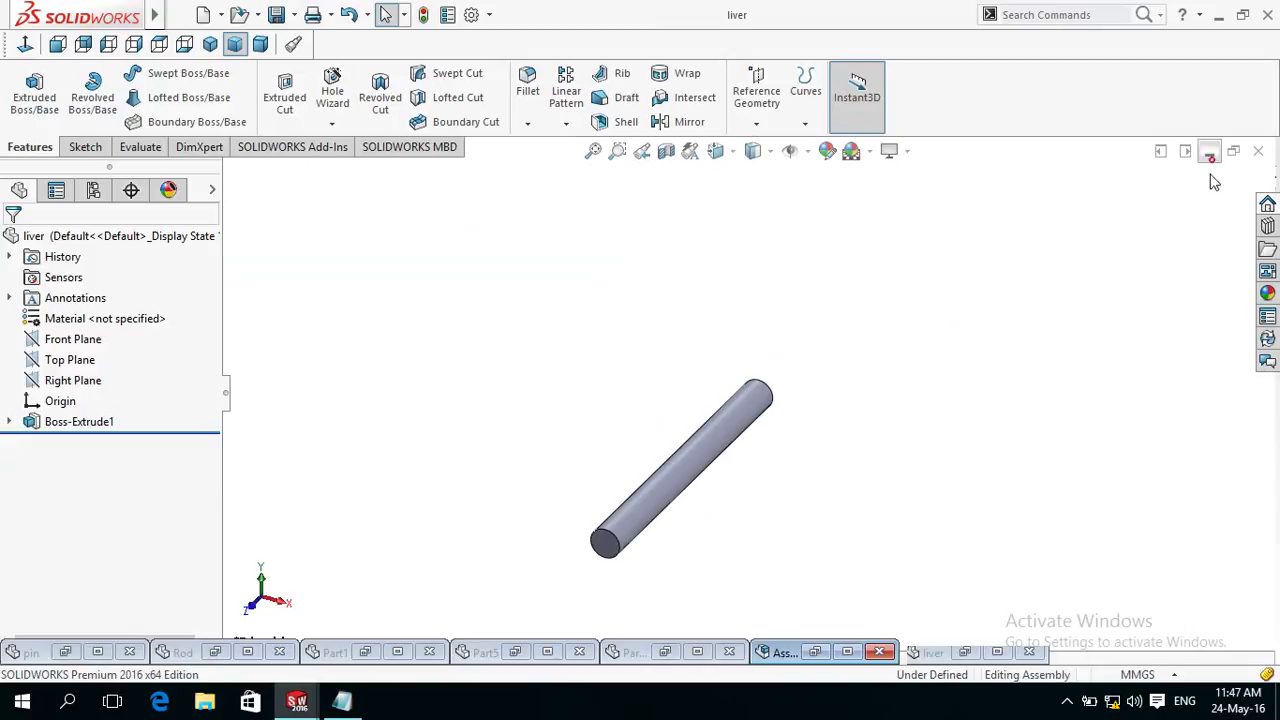
left_click(847, 654)
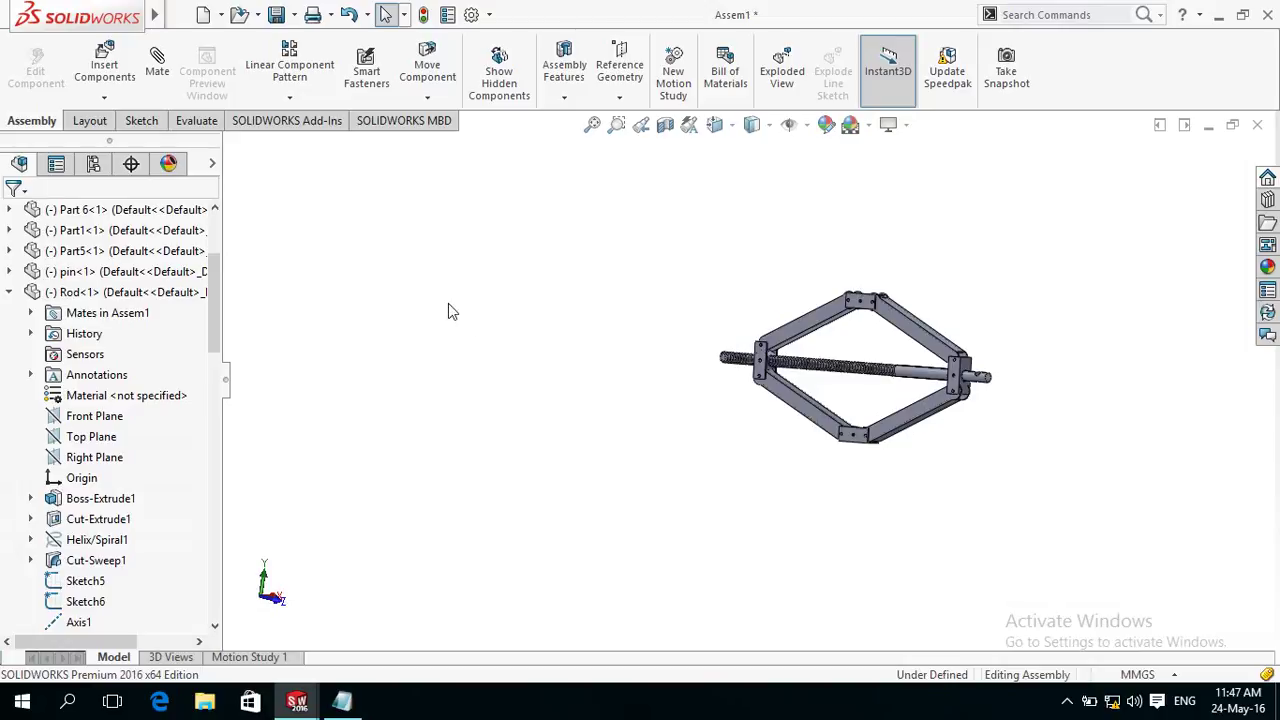
left_click(80, 68)
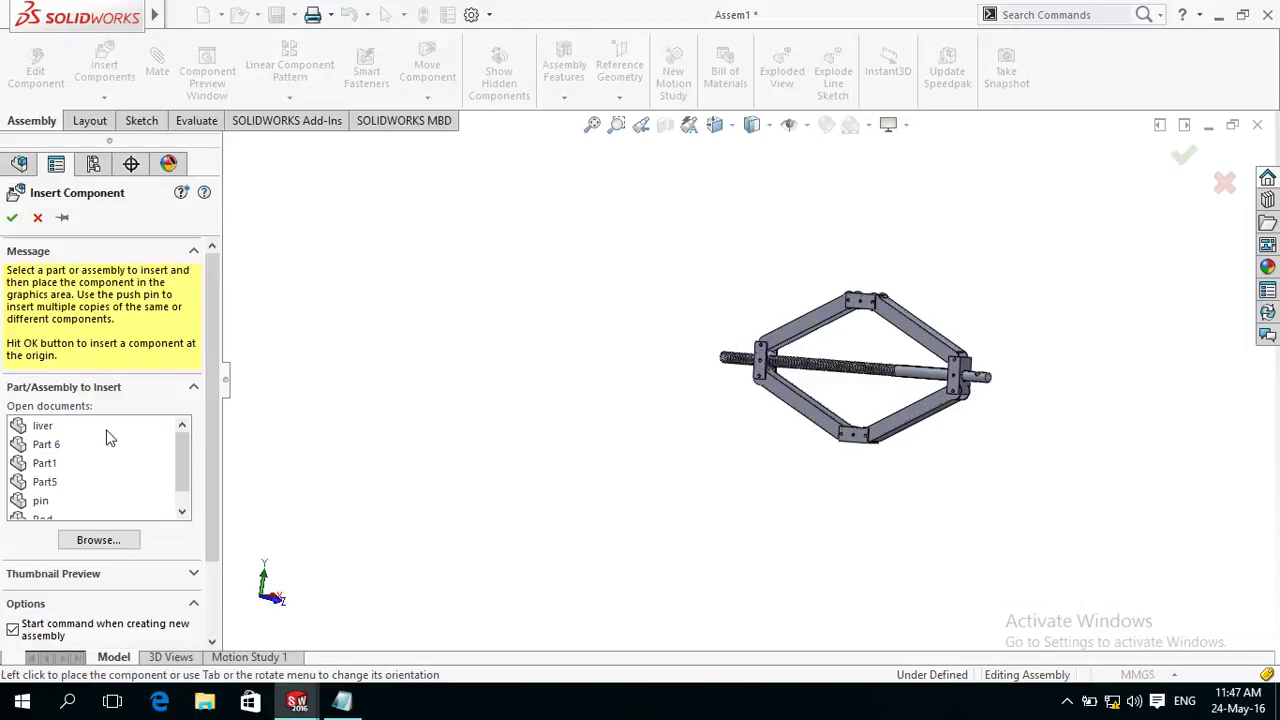
left_click(42, 427)
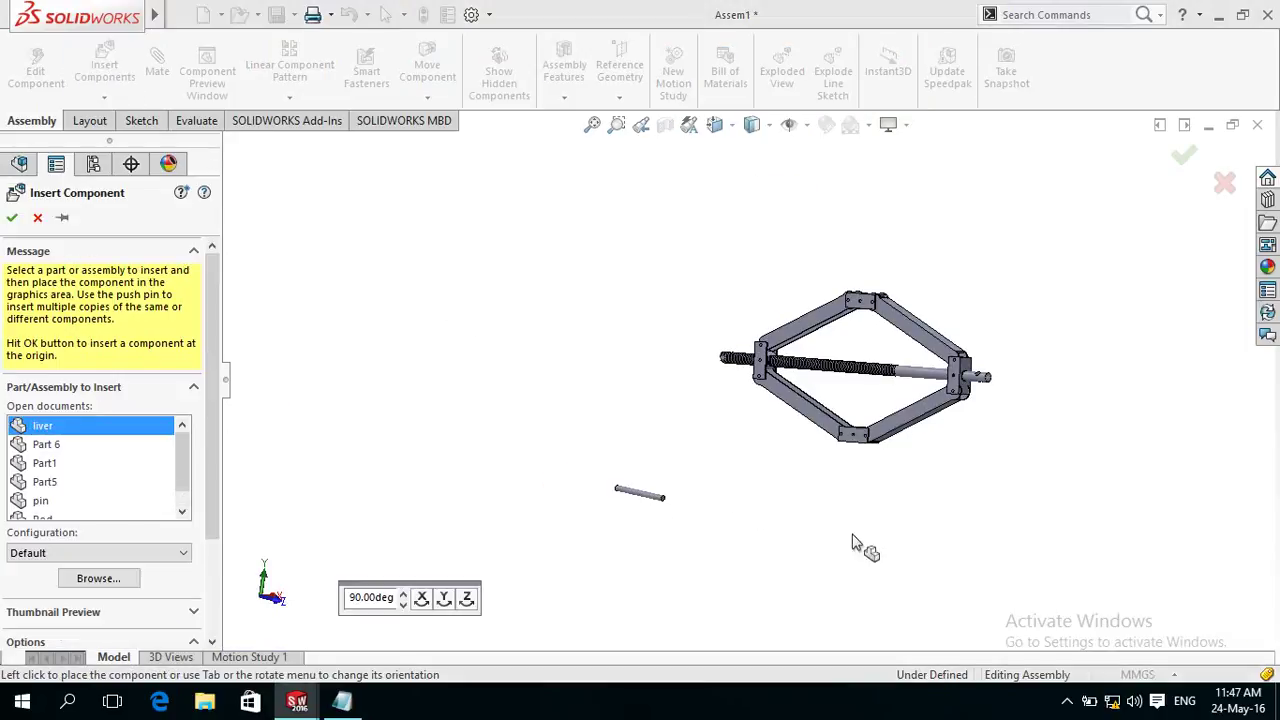
left_click(1053, 500)
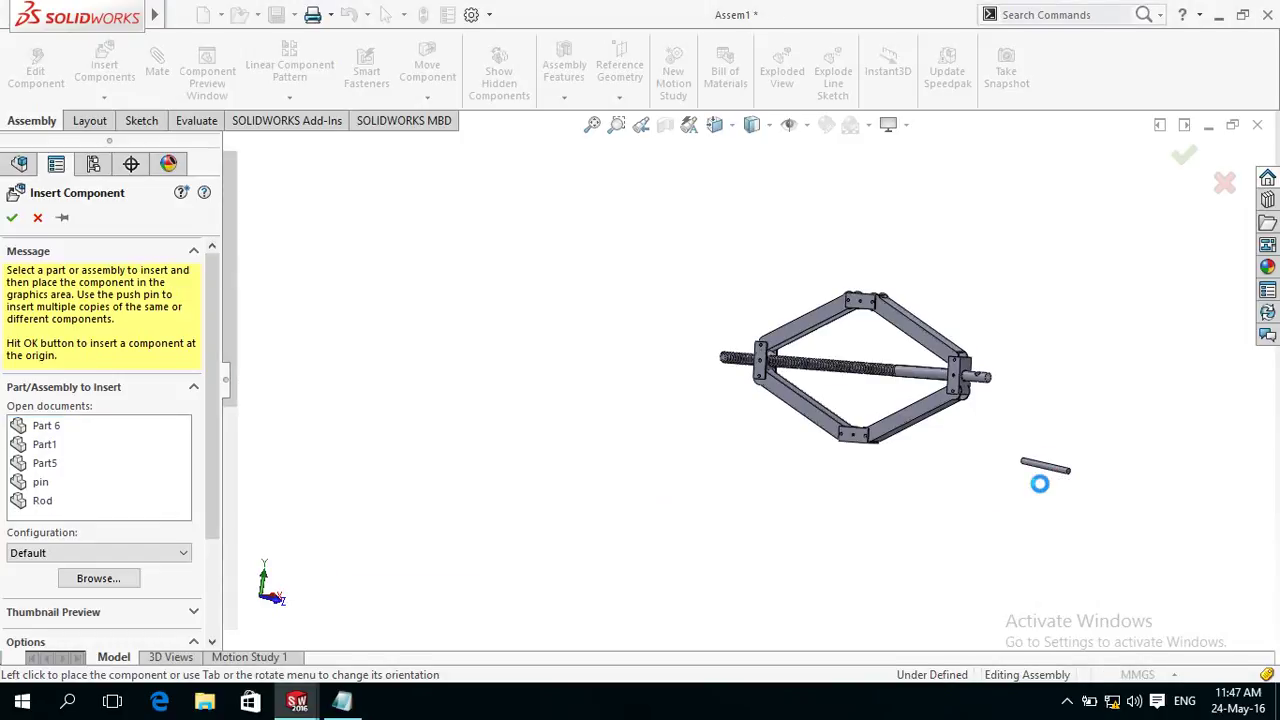
scroll(1014, 322, "down", 1)
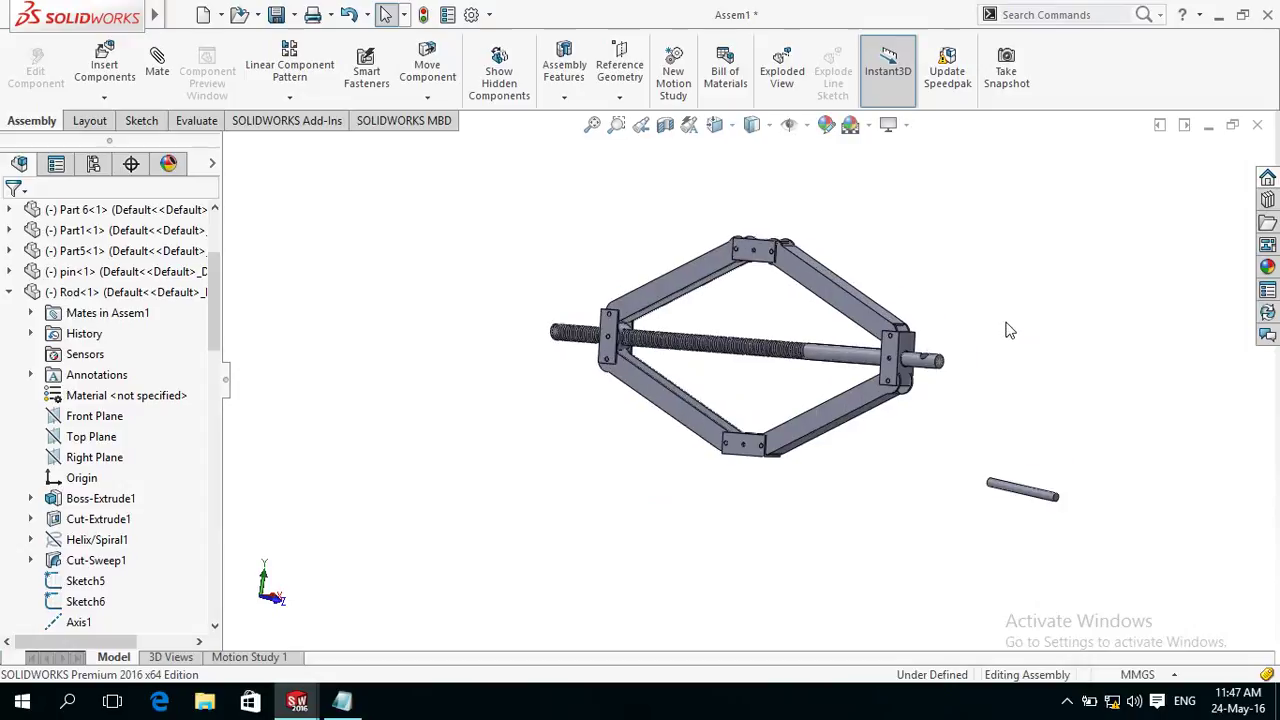
scroll(1006, 330, "down", 3)
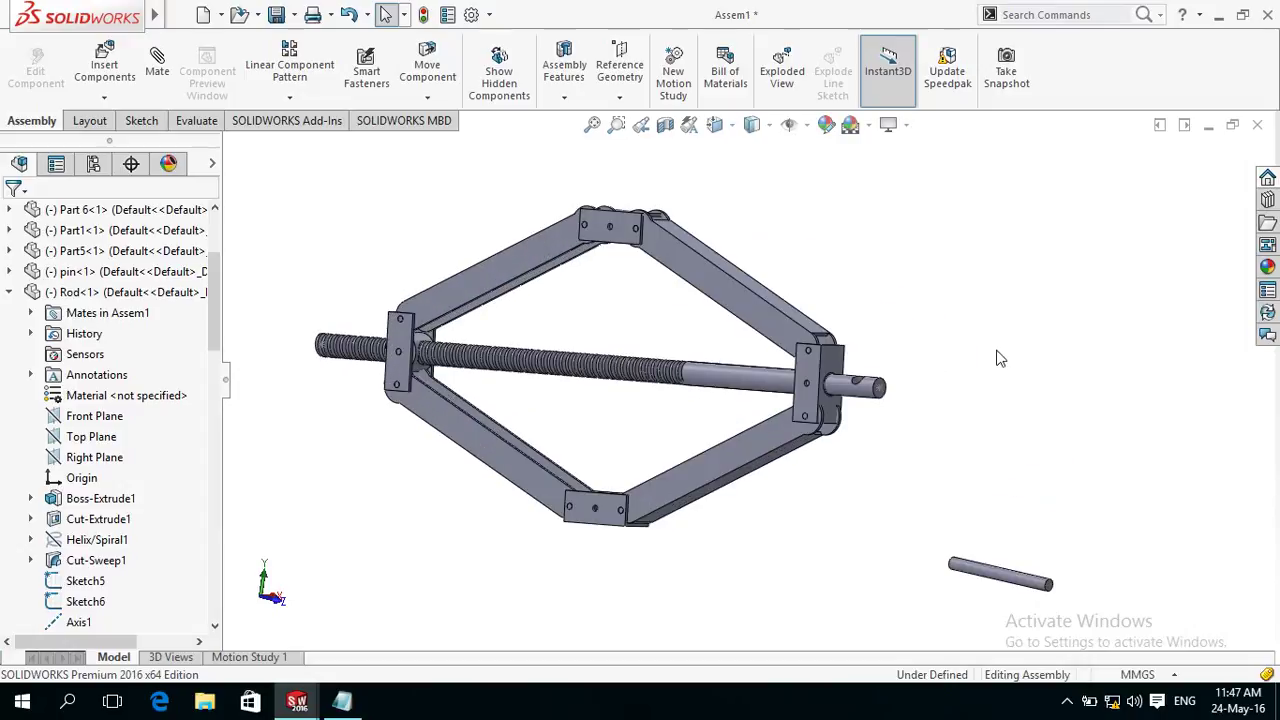
left_click(1018, 579)
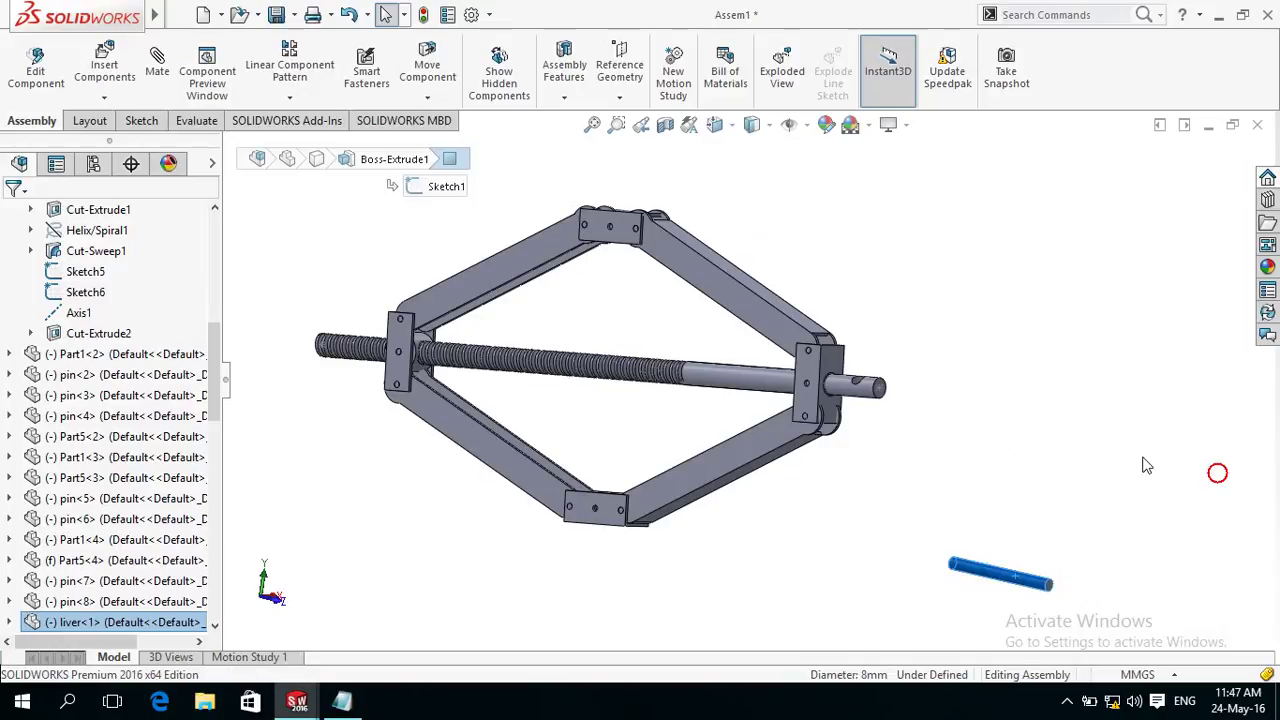
Apply a Concentric mate with locked rotation between the lever face and the rod end hole.
key("m")
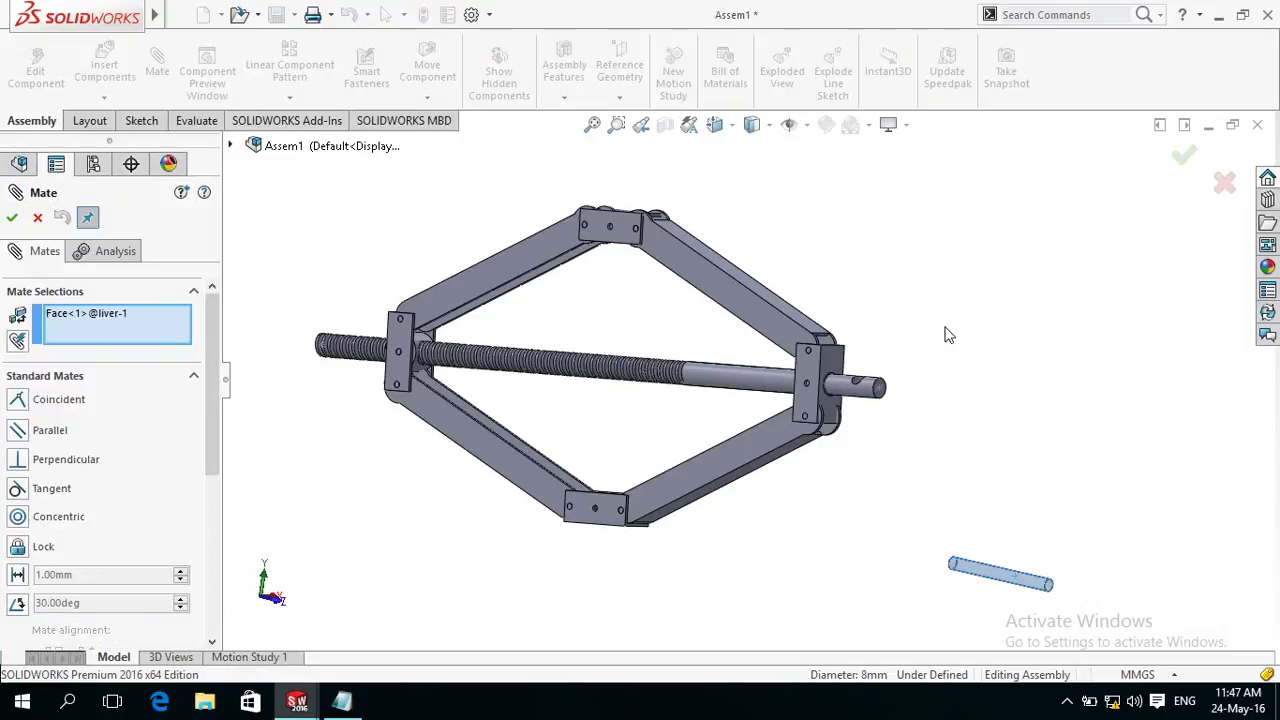
scroll(941, 343, "down", 3)
scroll(920, 363, "down", 3)
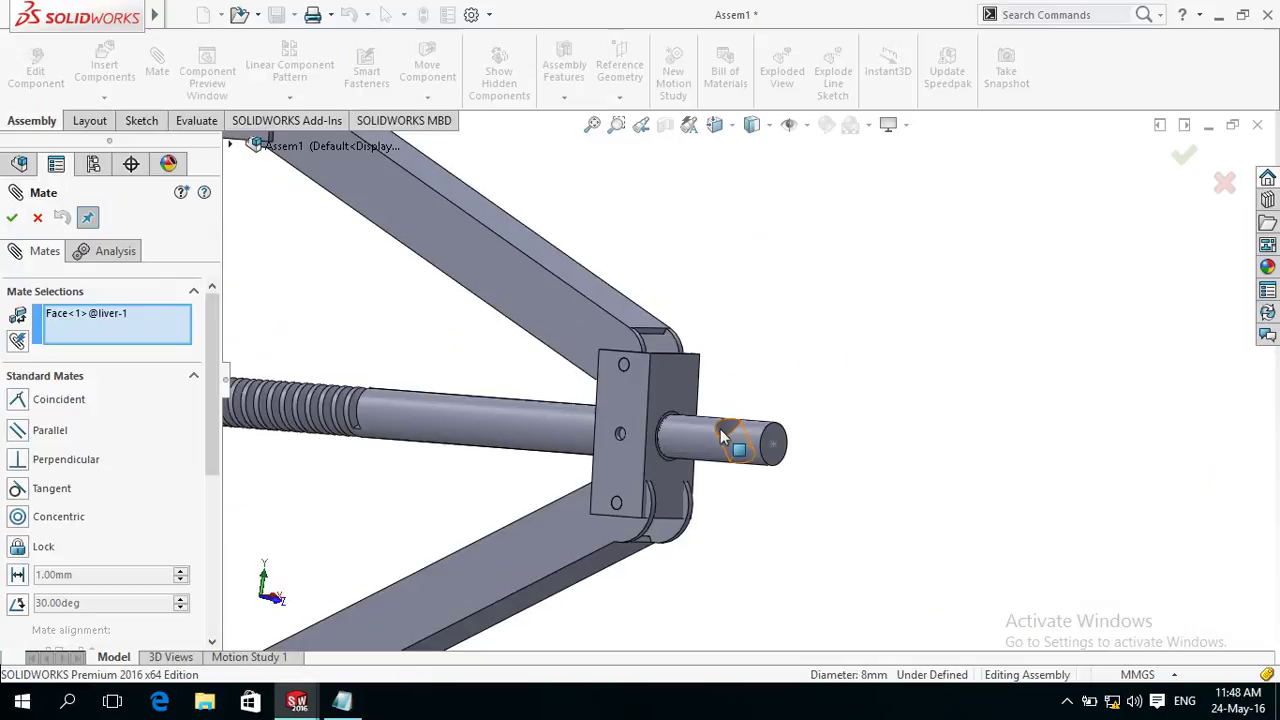
left_click(723, 437)
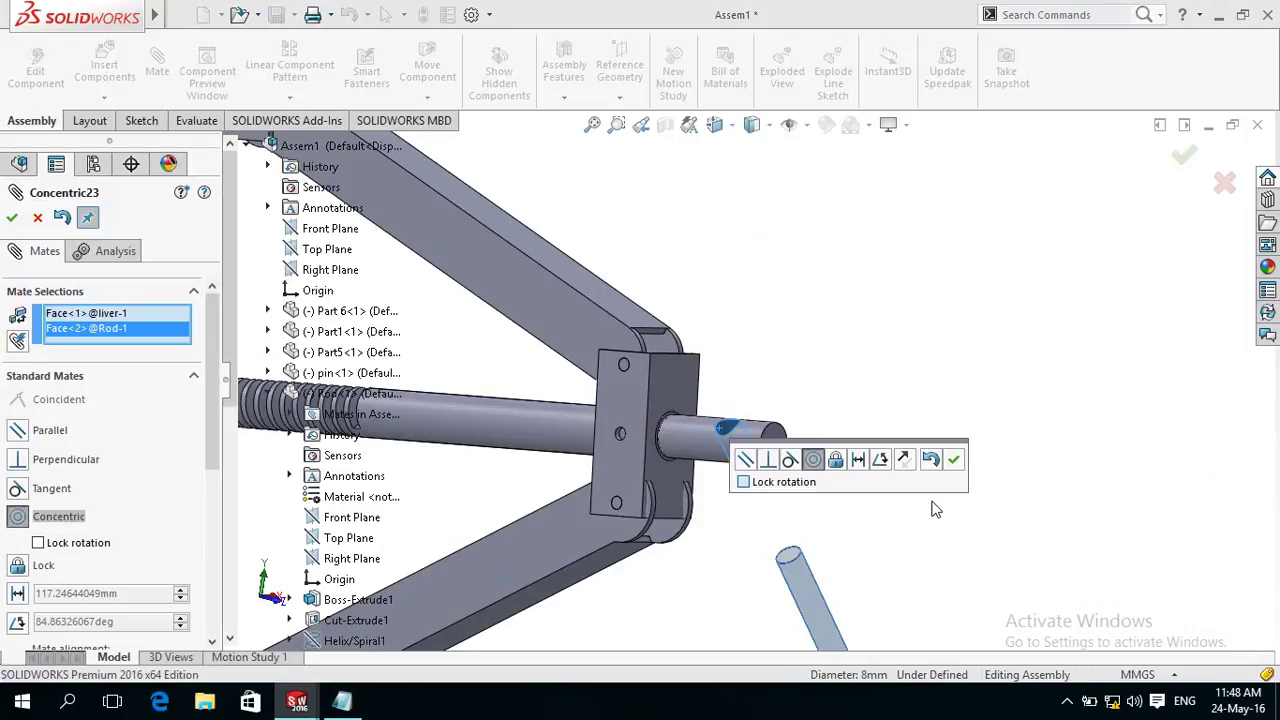
left_click(743, 482)
left_click(953, 460)
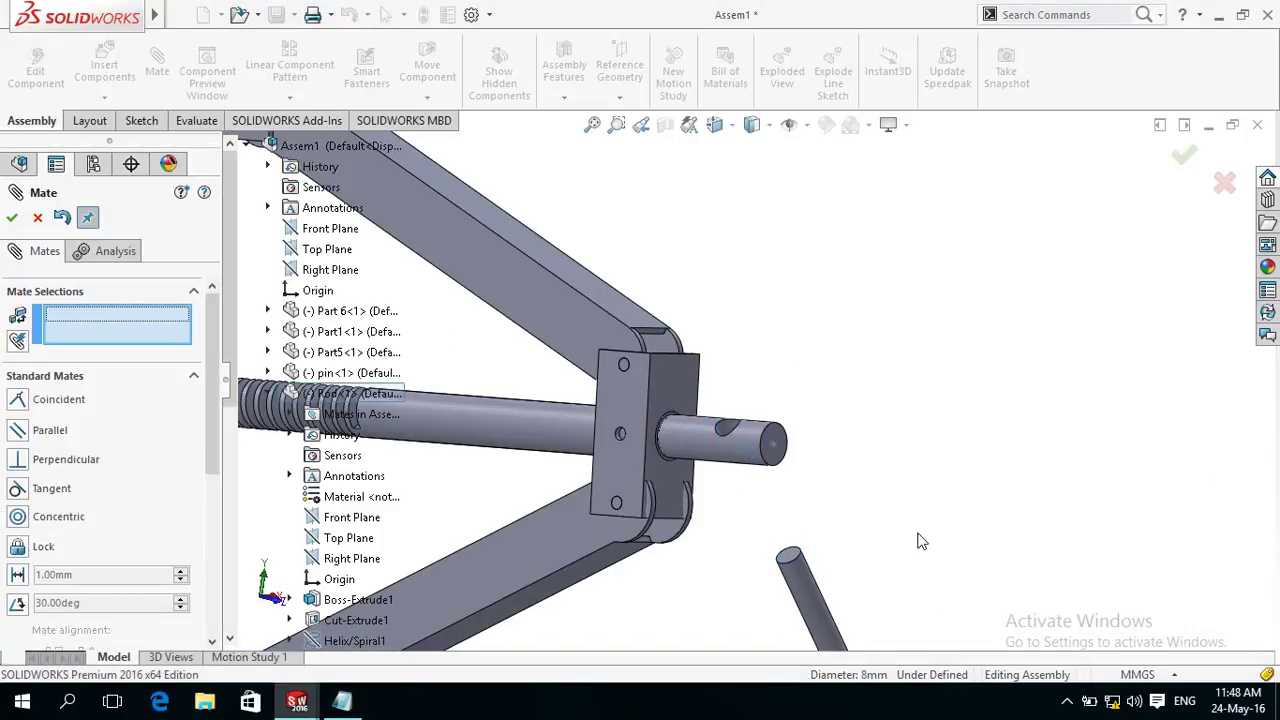
Pick the rod hole edge and lever end face, then clear those references and exit mating.
scroll(920, 542, "up", 5)
mouse_move(829, 548)
middle_mouse_down()
mouse_move(774, 491)
mouse_move(774, 423)
mouse_move(843, 545)
mouse_move(903, 565)
middle_mouse_up()
scroll(866, 348, "down", 2)
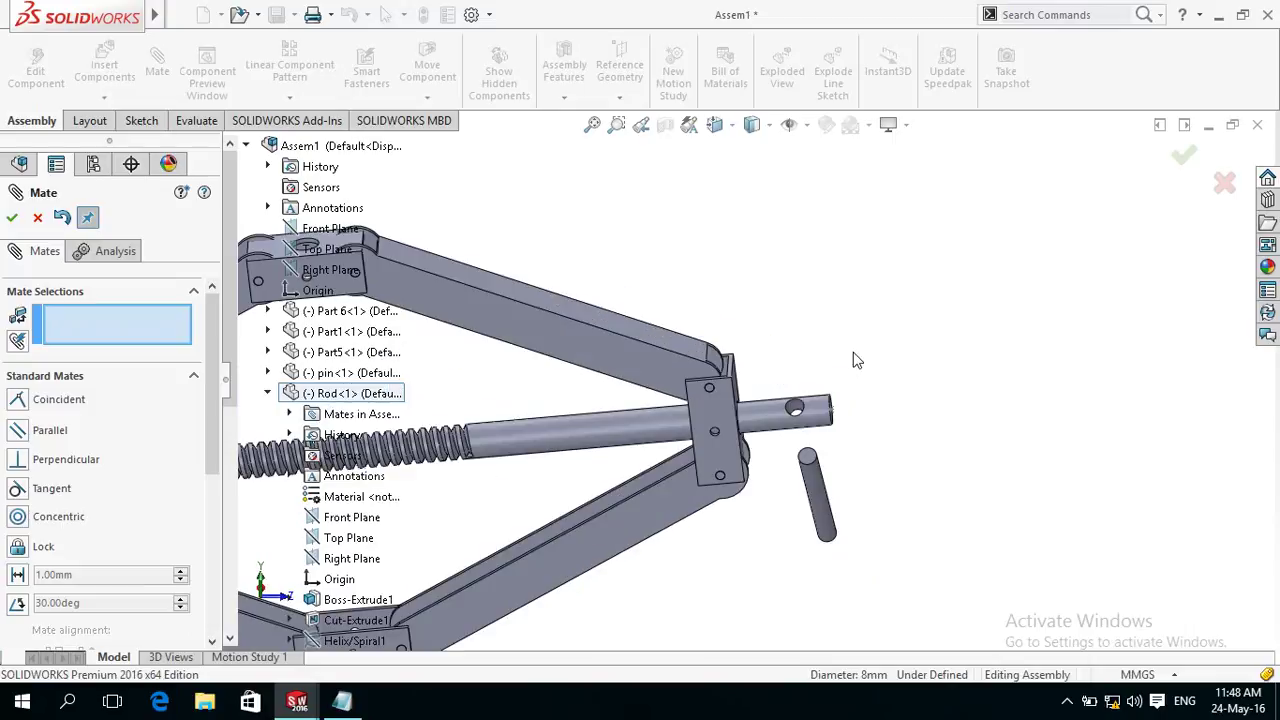
scroll(851, 360, "down", 2)
scroll(786, 380, "down", 2)
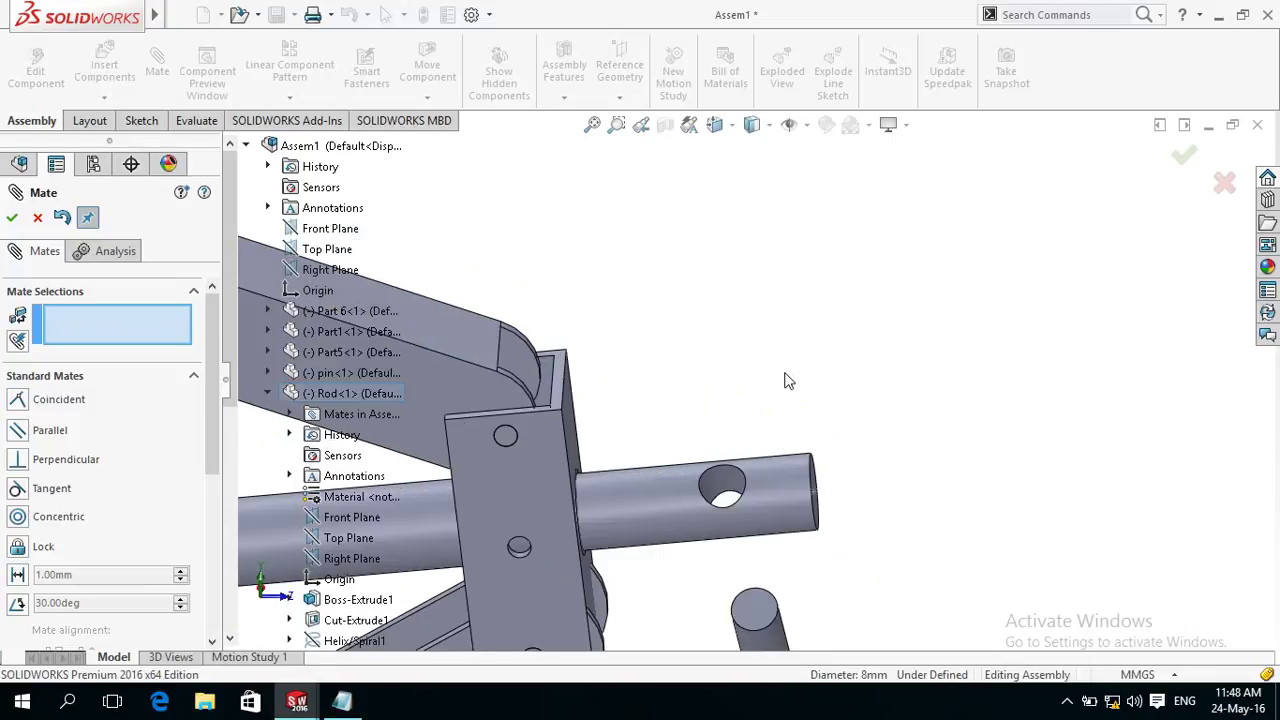
left_click(730, 473)
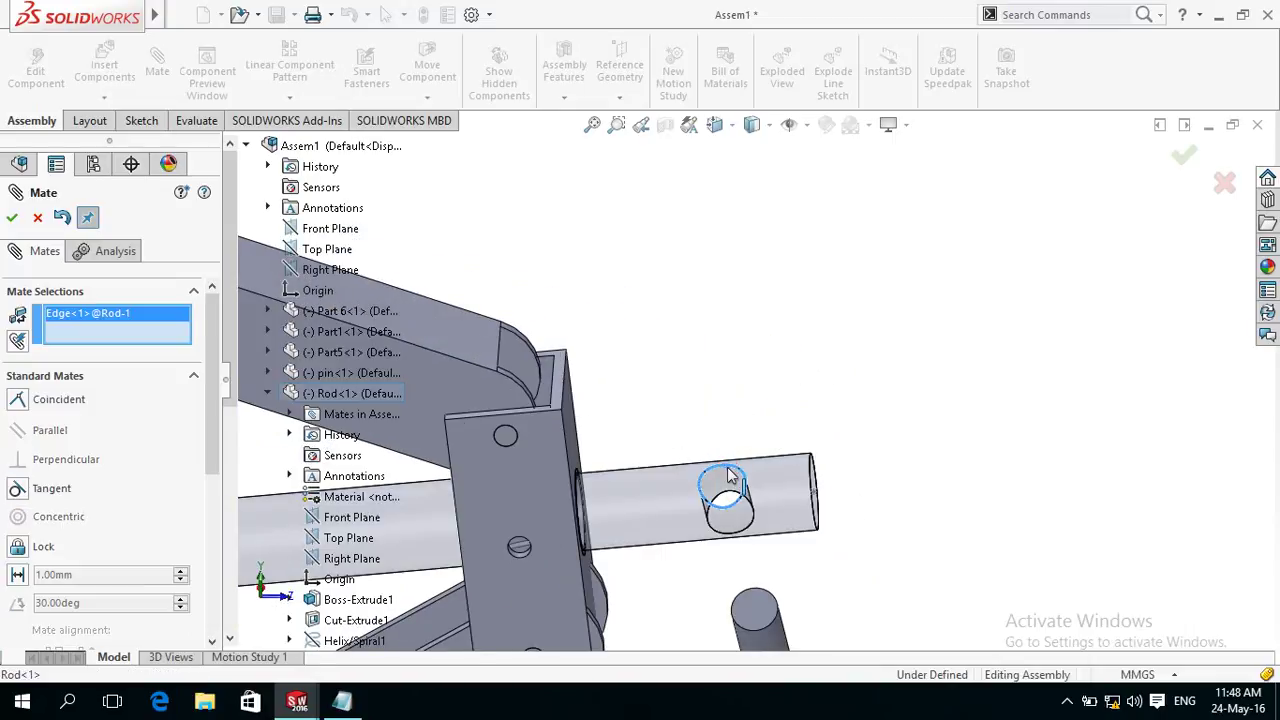
left_click(754, 612)
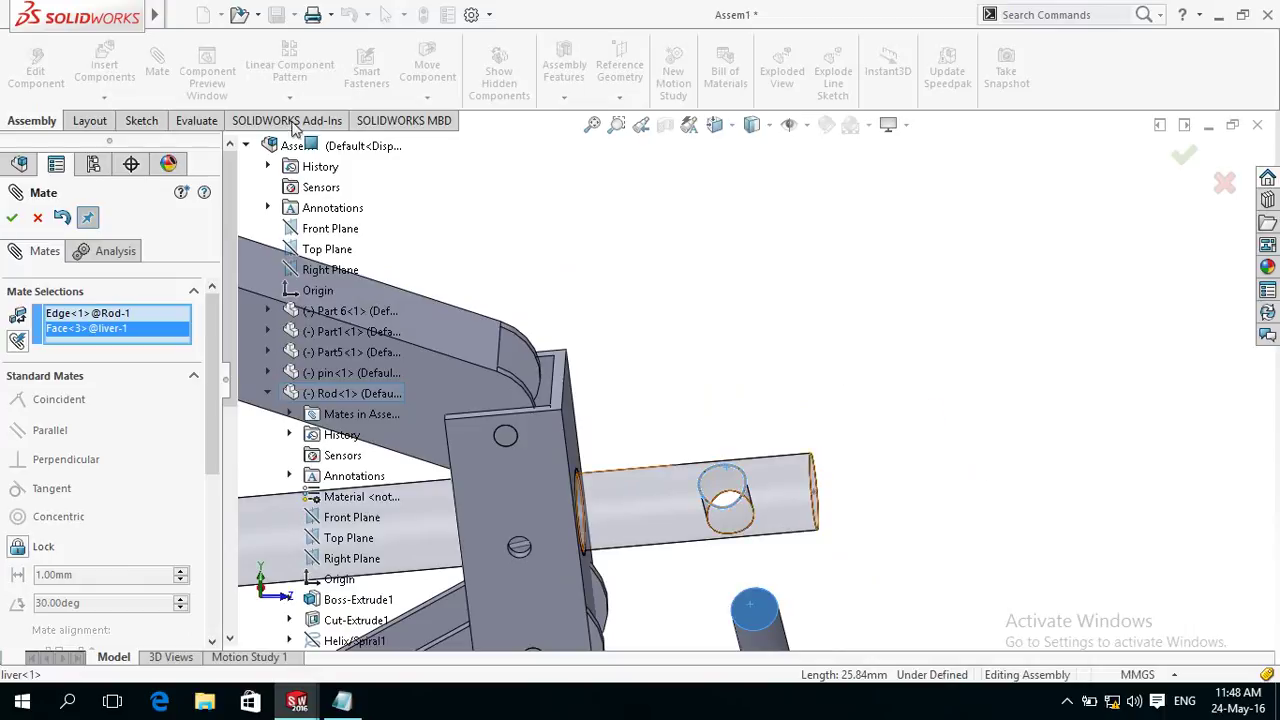
right_click(95, 317)
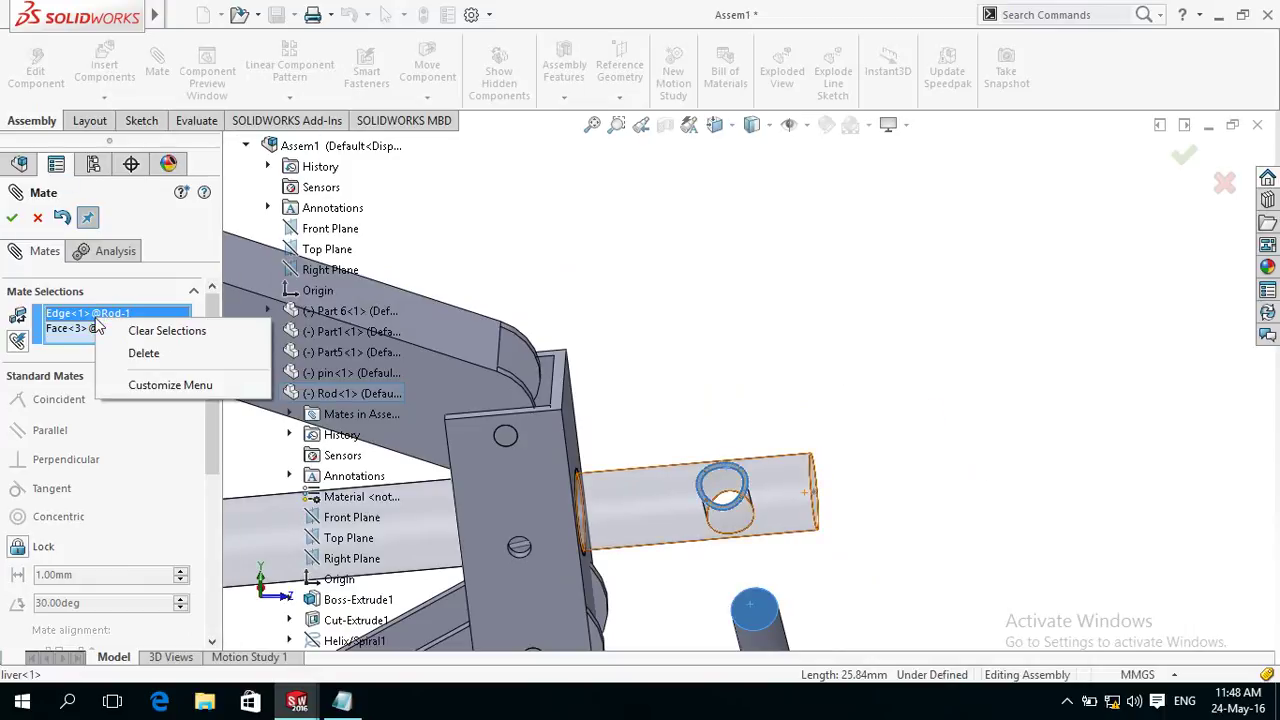
left_click(150, 330)
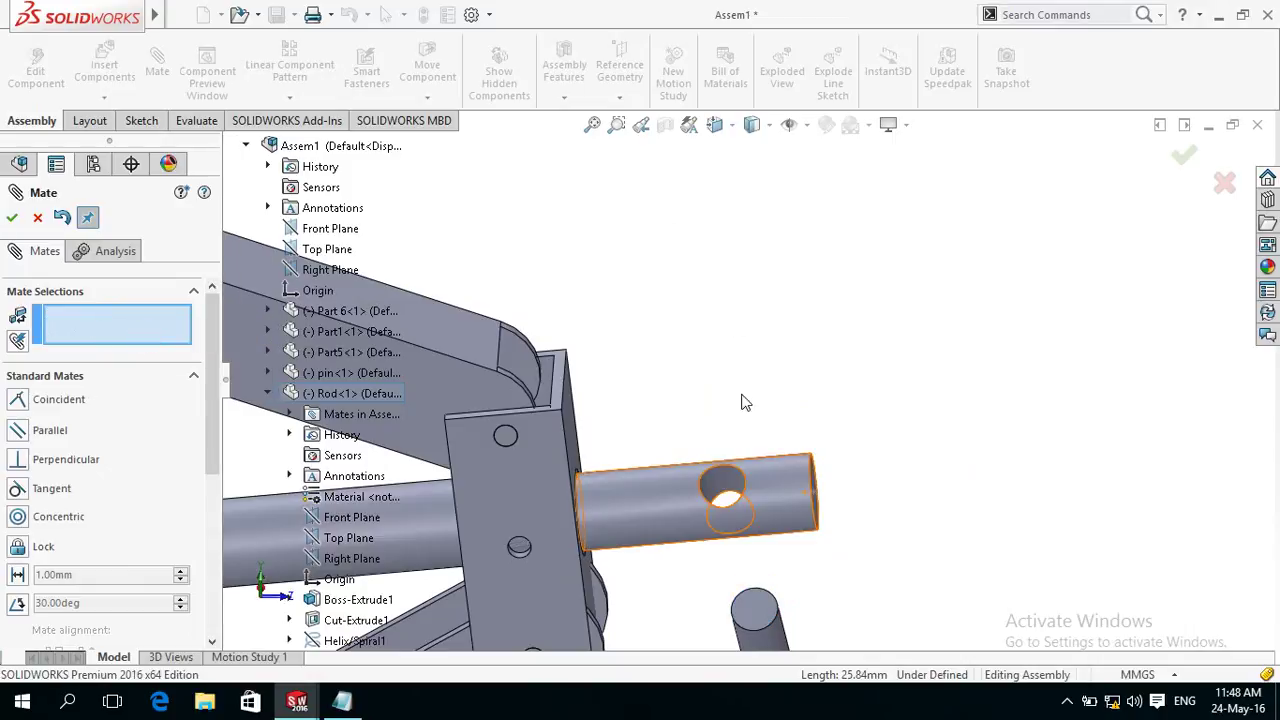
left_click(937, 556)
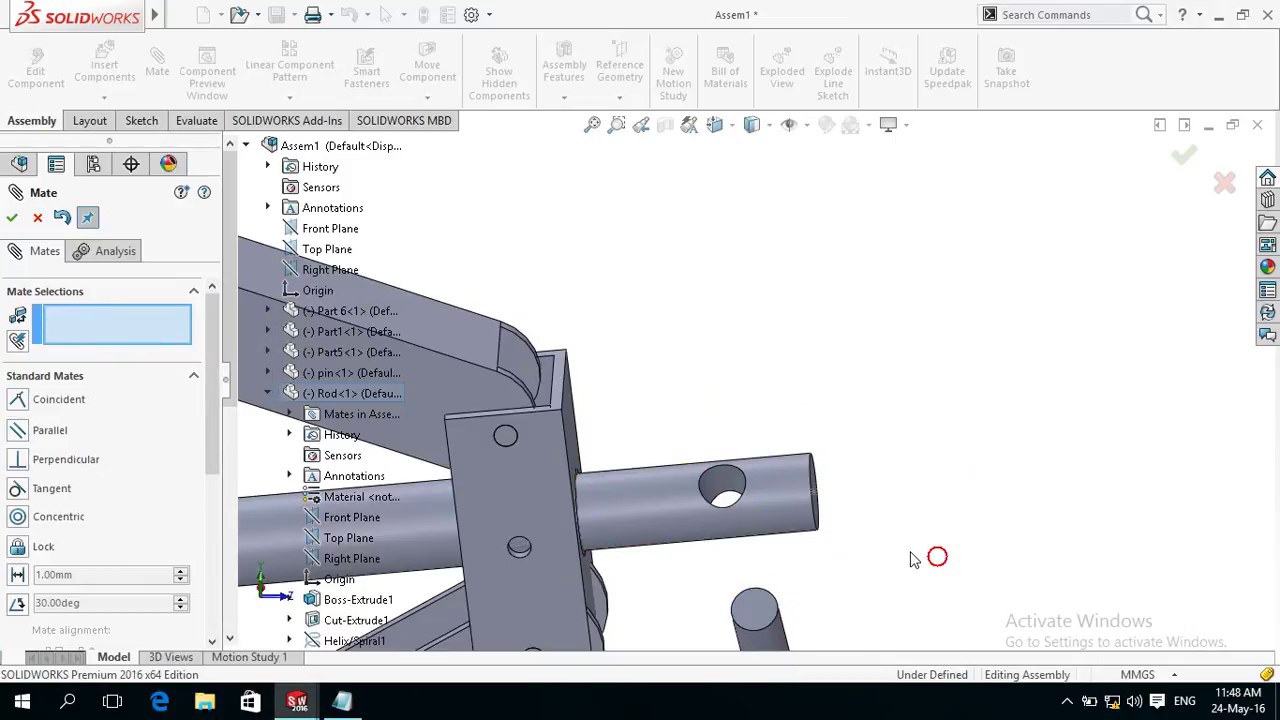
left_click(758, 603)
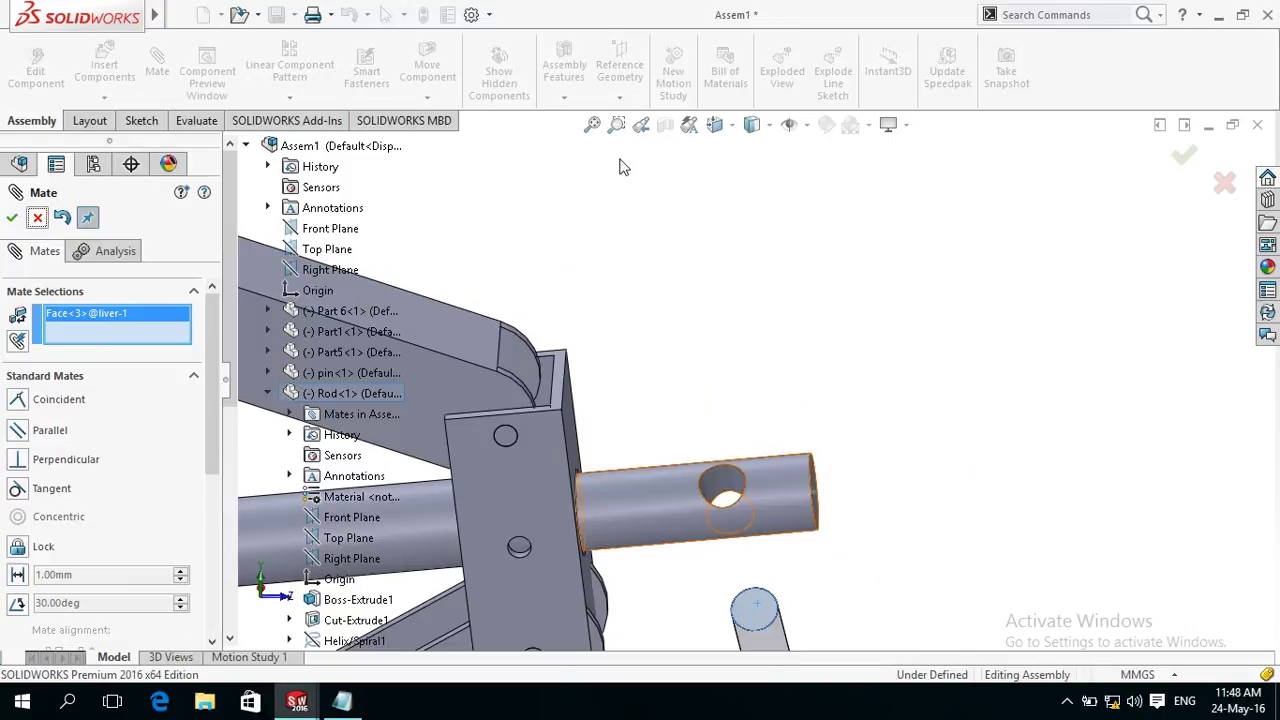
key("Escape")
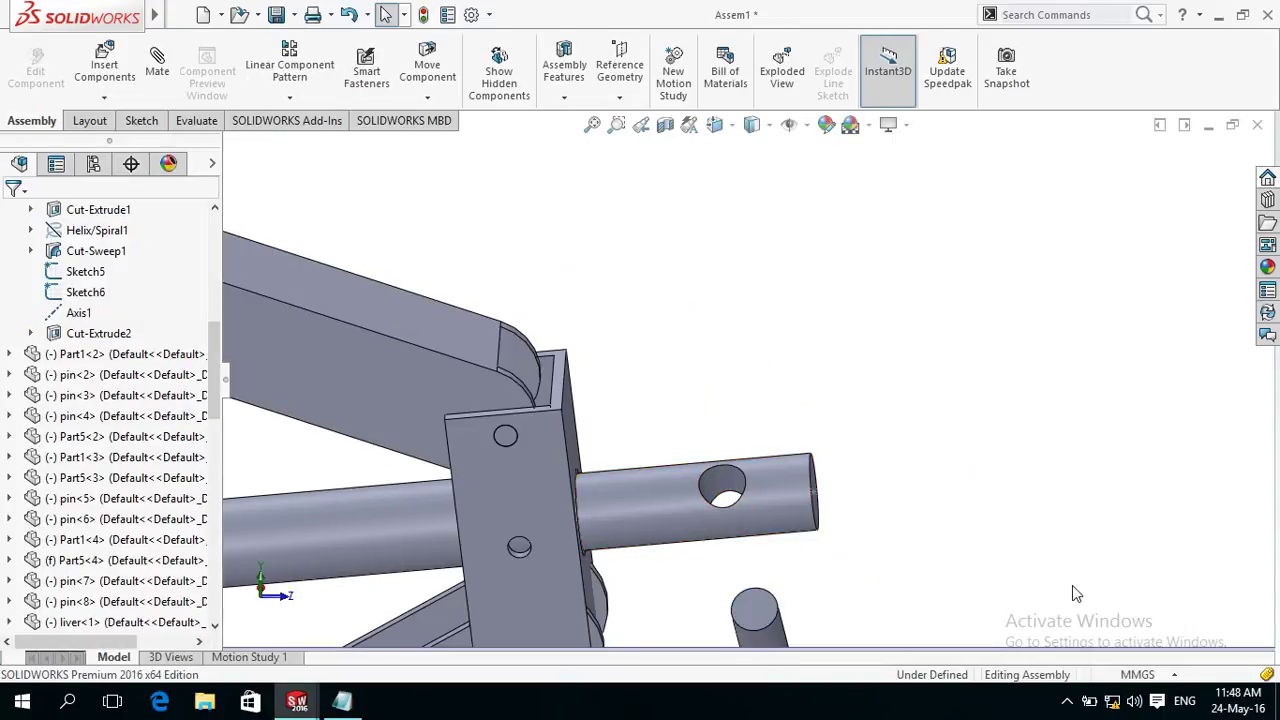
left_click(752, 607)
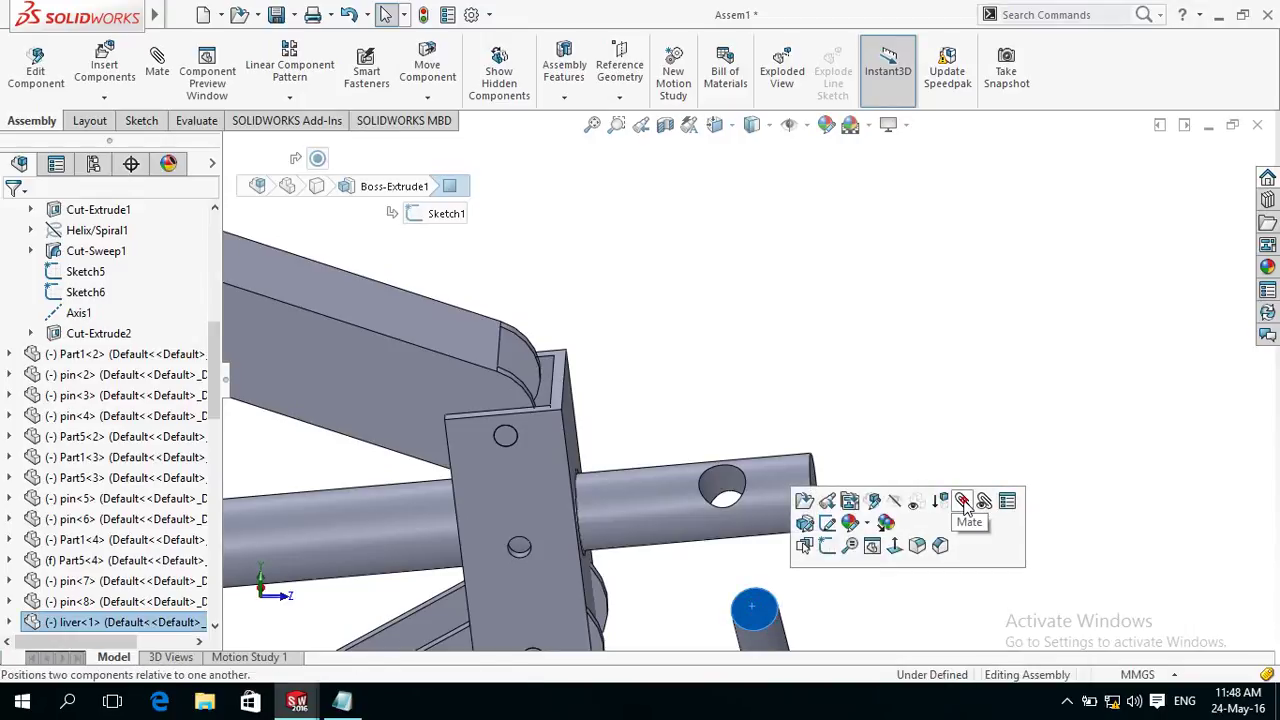
left_click(962, 502)
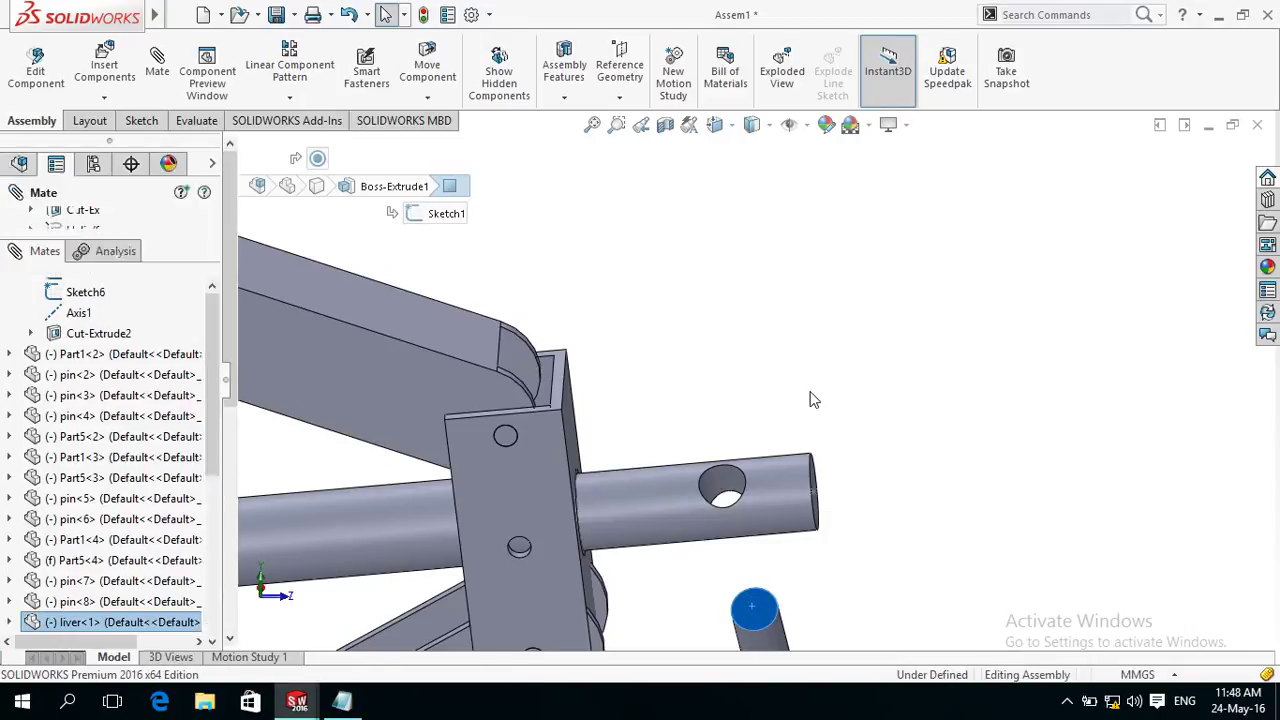
scroll(820, 377, "down", 2)
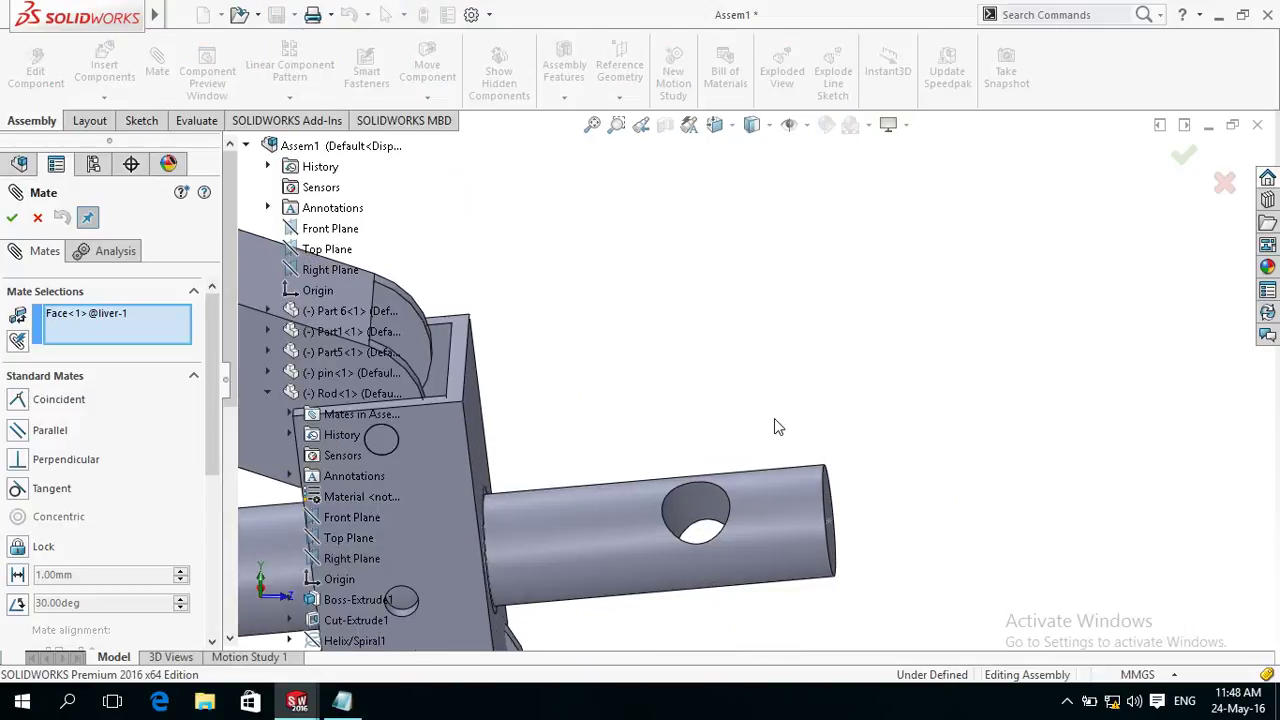
left_click(697, 492)
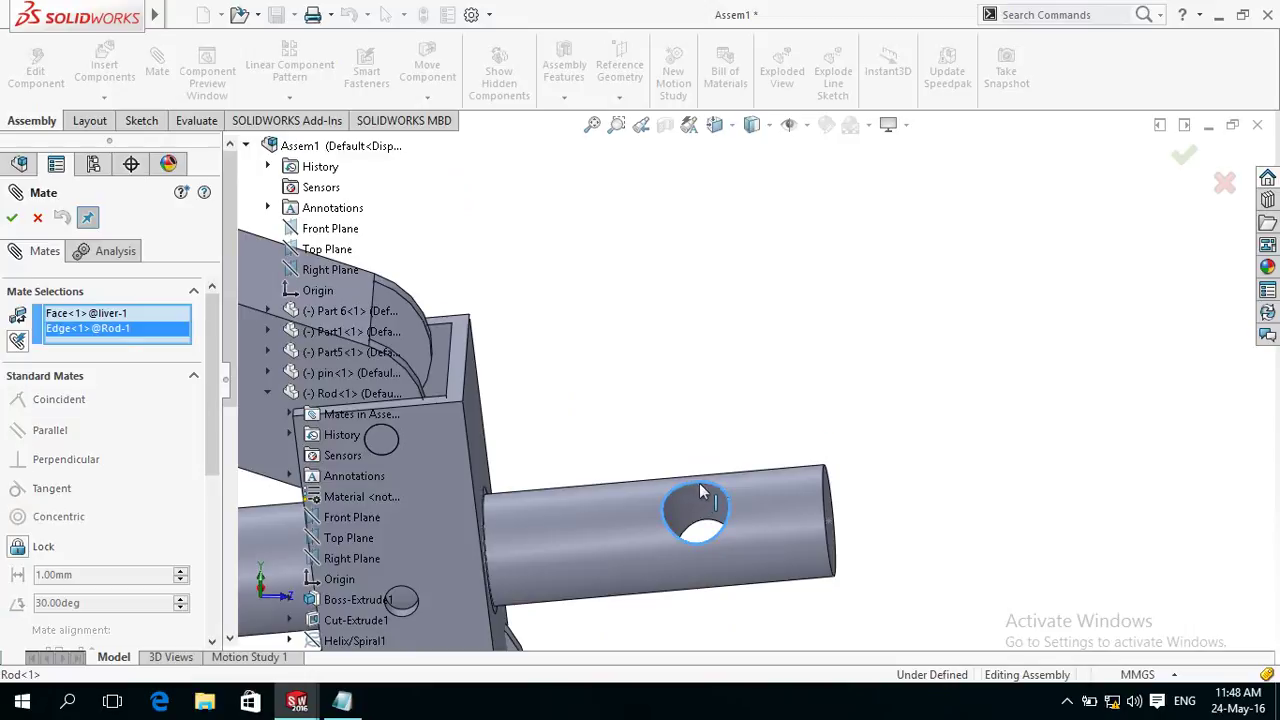
key("f")
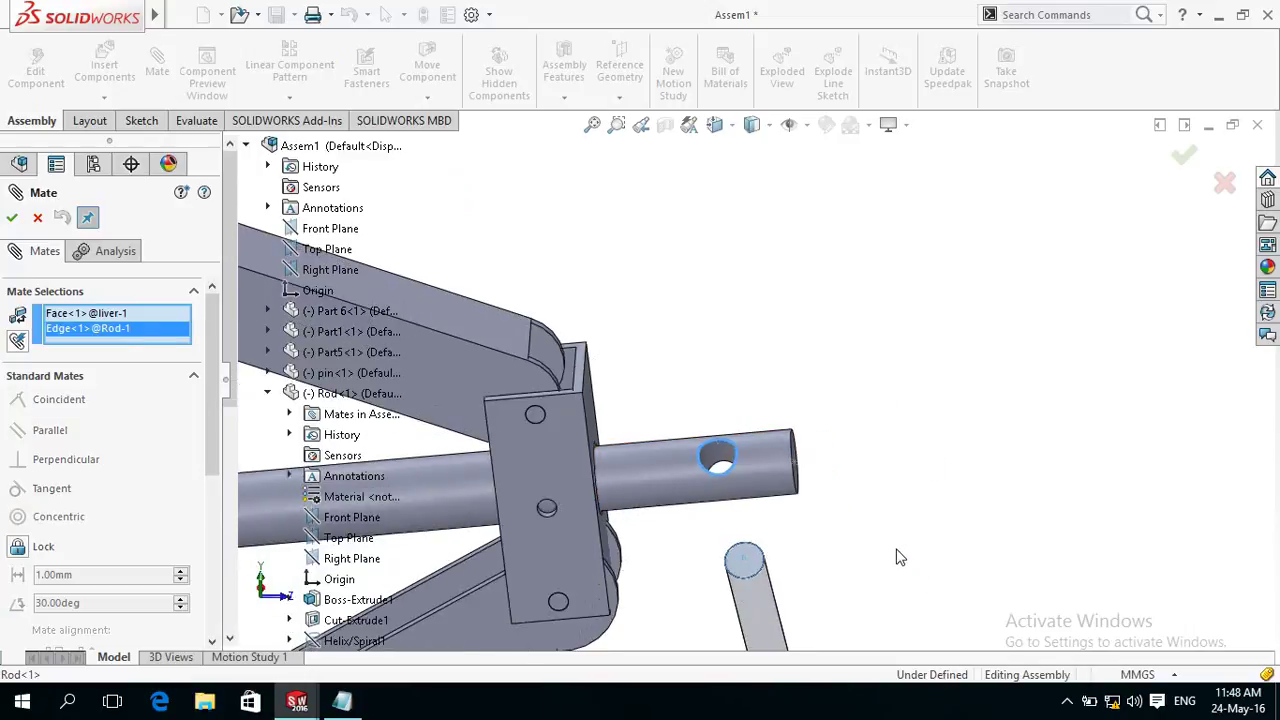
right_click(100, 343)
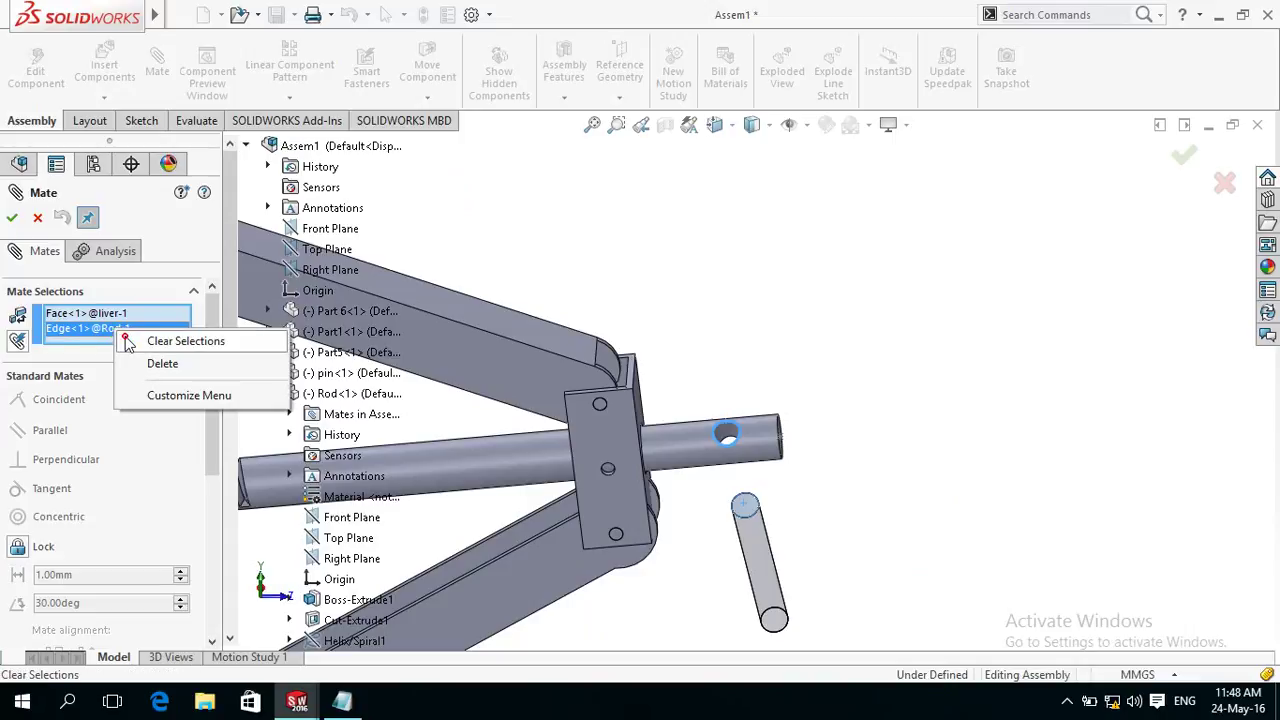
left_click(125, 345)
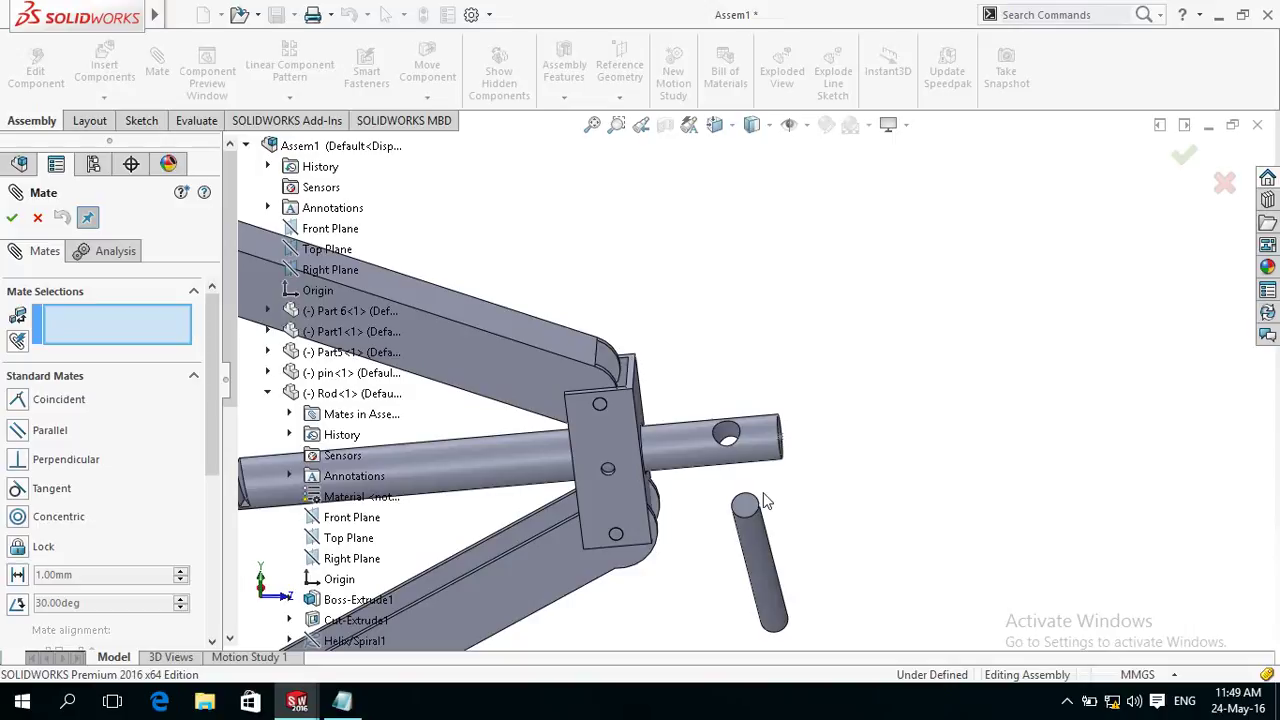
scroll(765, 500, "down", 1)
scroll(765, 495, "down", 2)
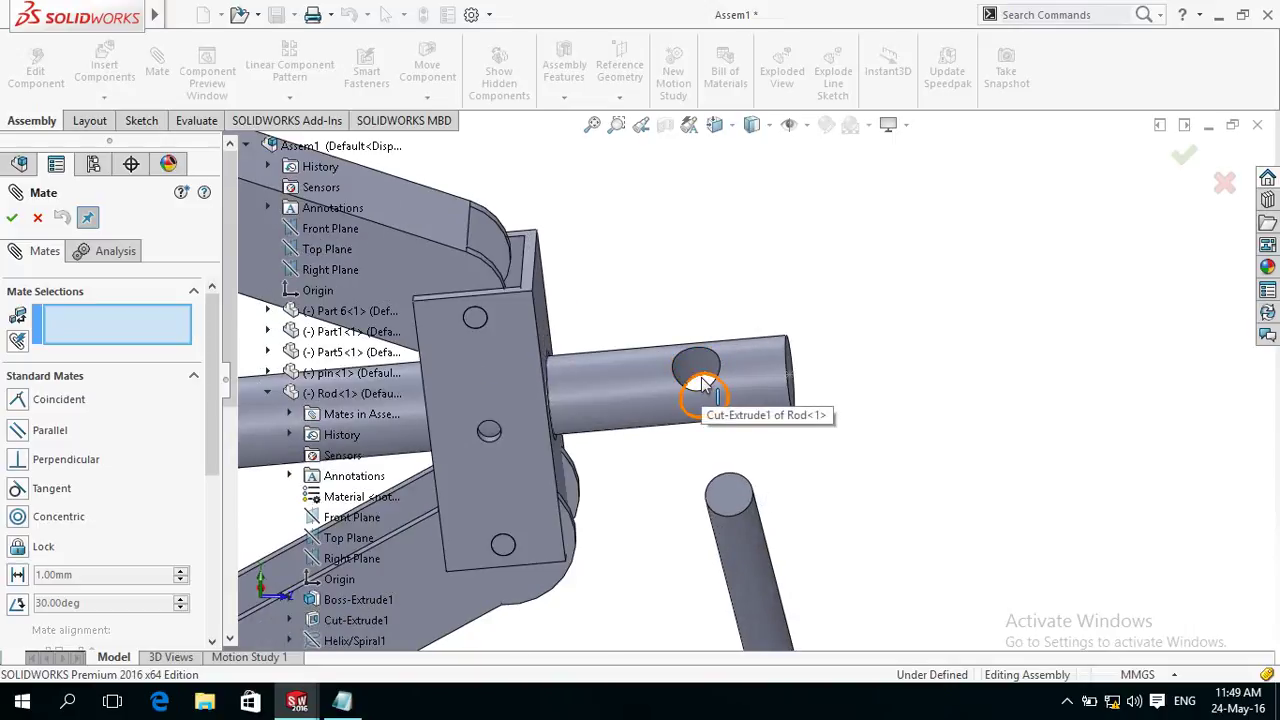
left_click(37, 218)
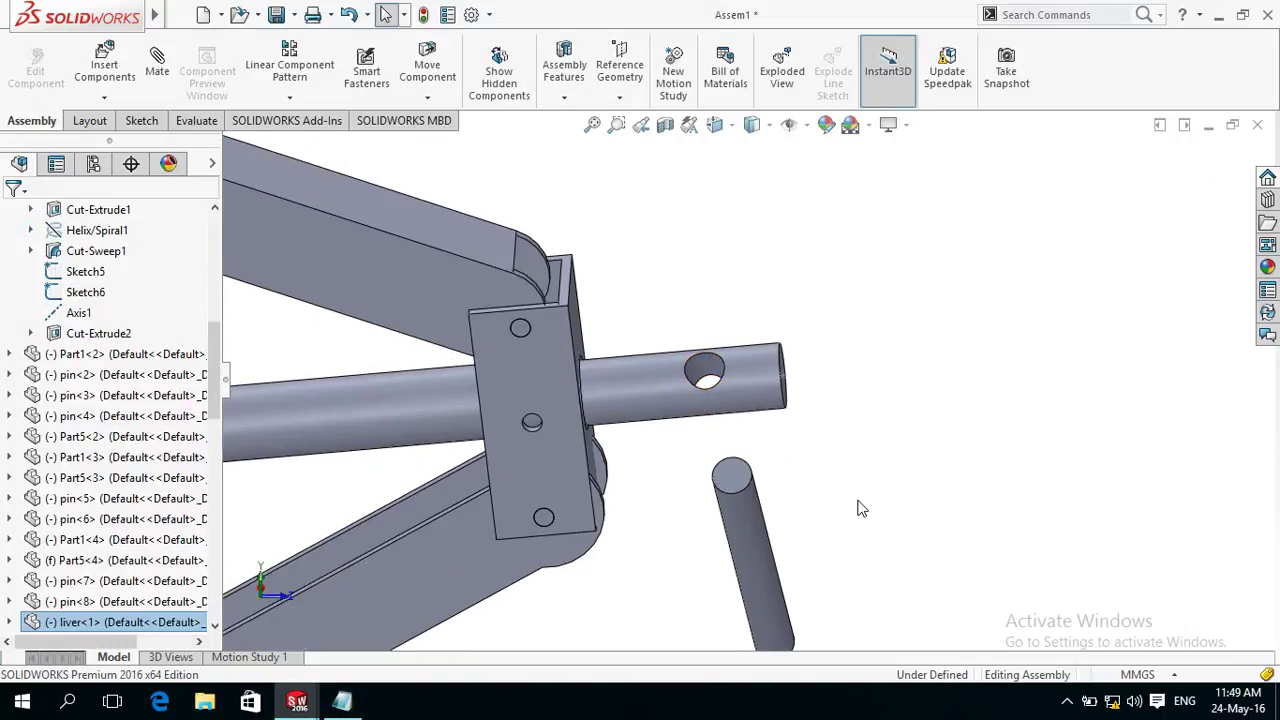
Drag the lever up into the rod end hole and select its round face.
mouse_move(737, 428)
left_mouse_down()
mouse_move(698, 274)
mouse_move(777, 277)
left_mouse_up()
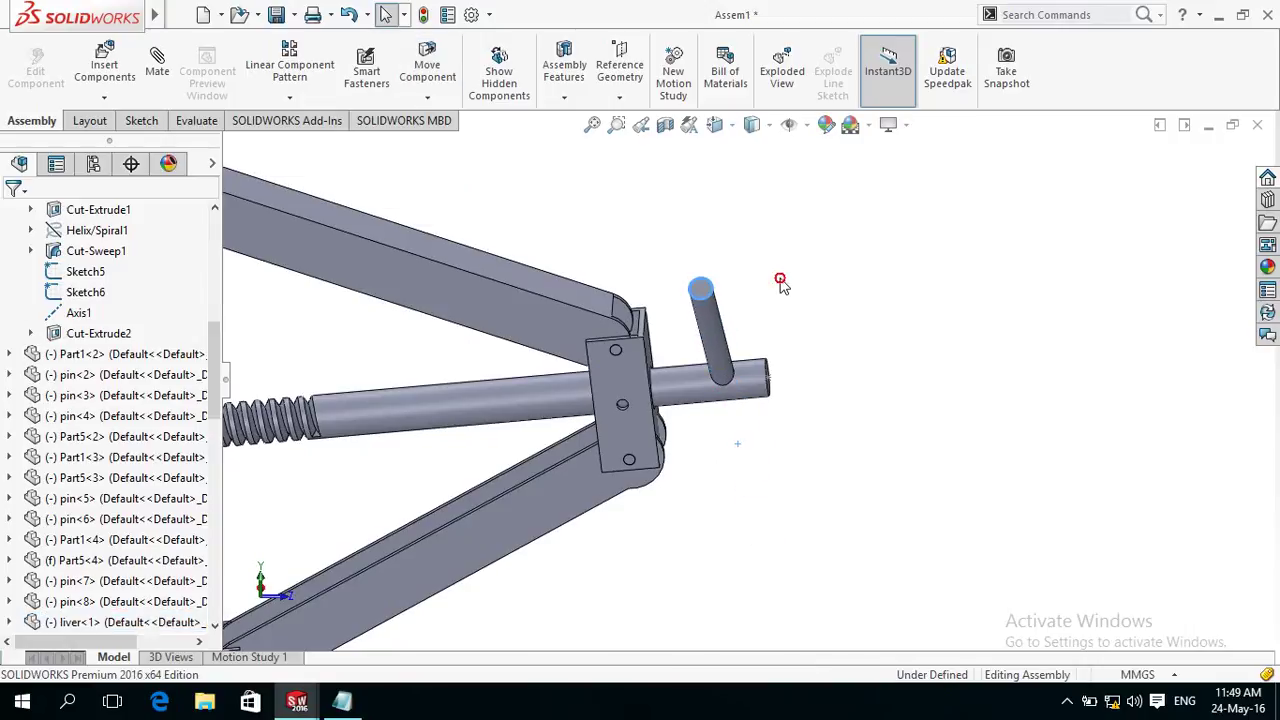
mouse_move(778, 468)
middle_mouse_down()
mouse_move(611, 390)
mouse_move(569, 329)
middle_mouse_up()
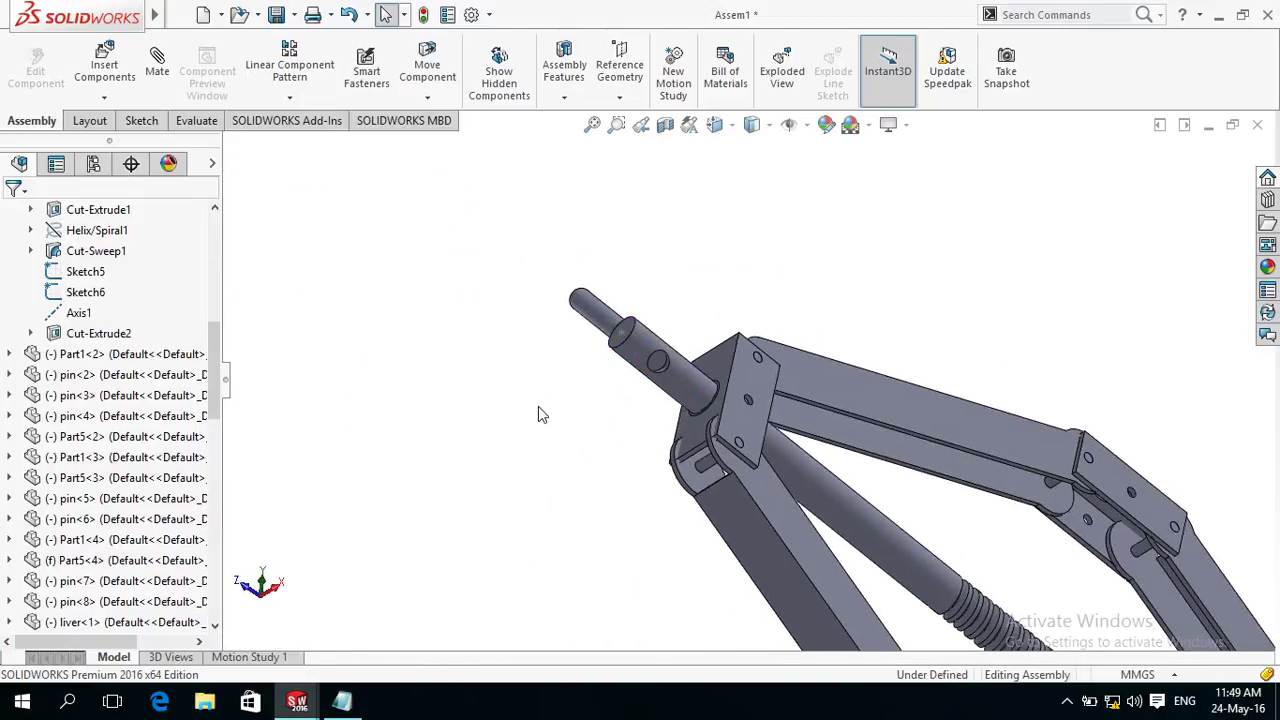
scroll(560, 392, "down", 3)
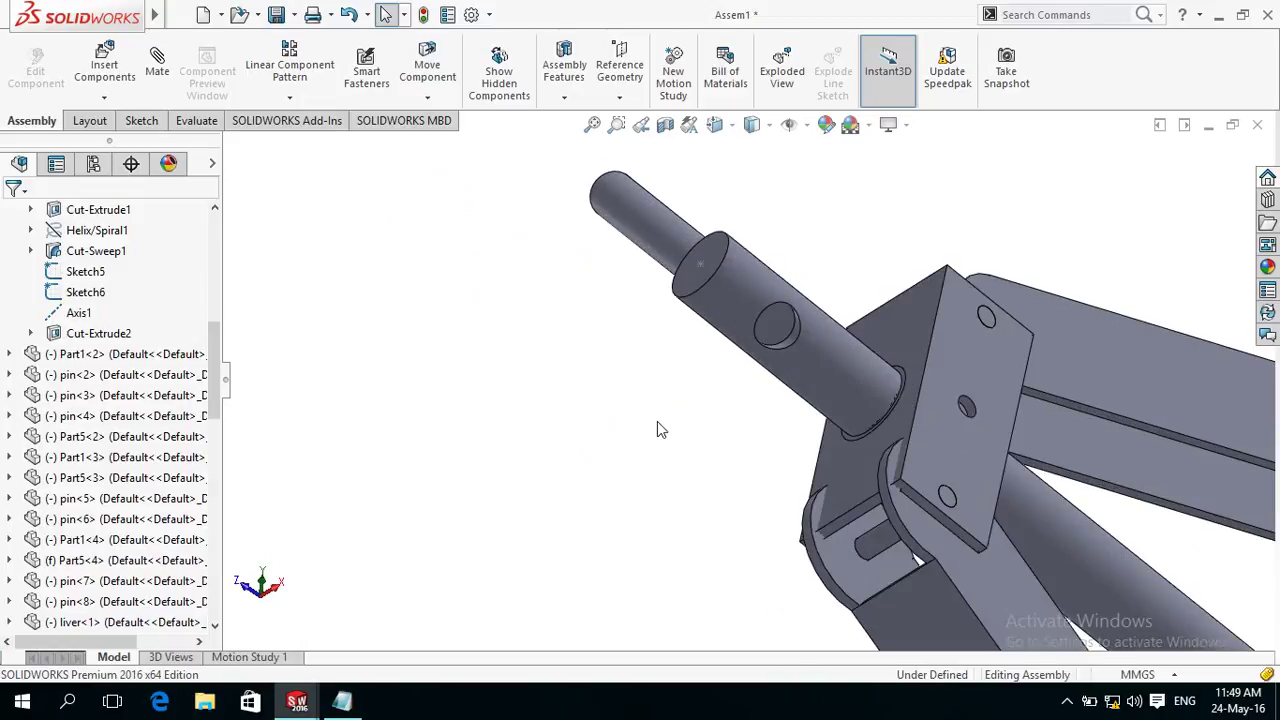
left_click(776, 334)
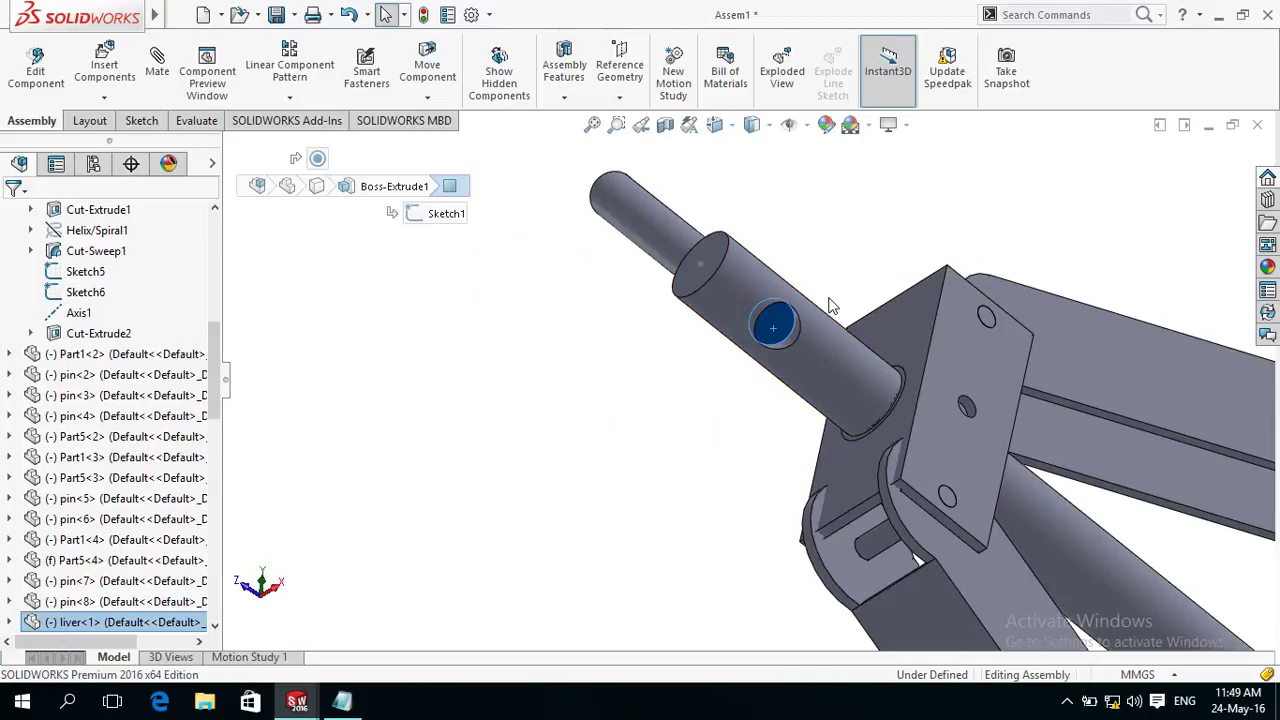
Add a Tangent mate between the lever face and the rod's hole face, then close Mate.
scroll(822, 303, "down", 3)
scroll(760, 360, "down", 2)
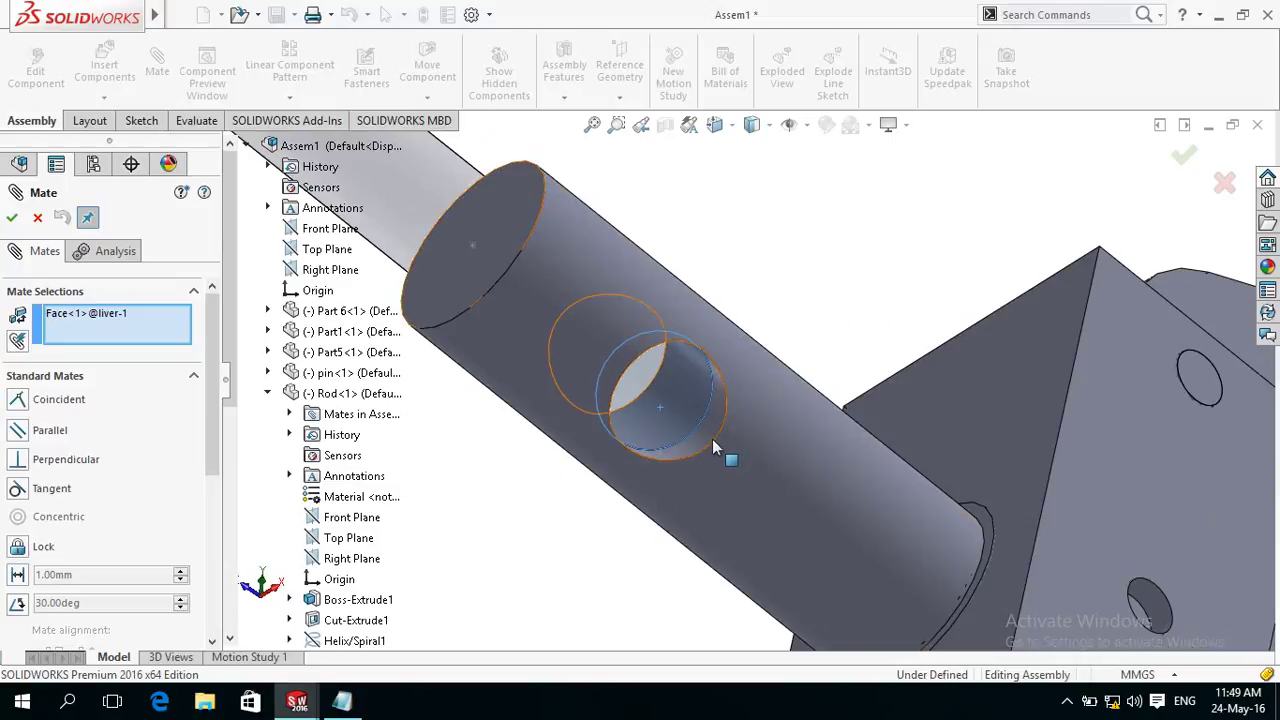
left_click(710, 454)
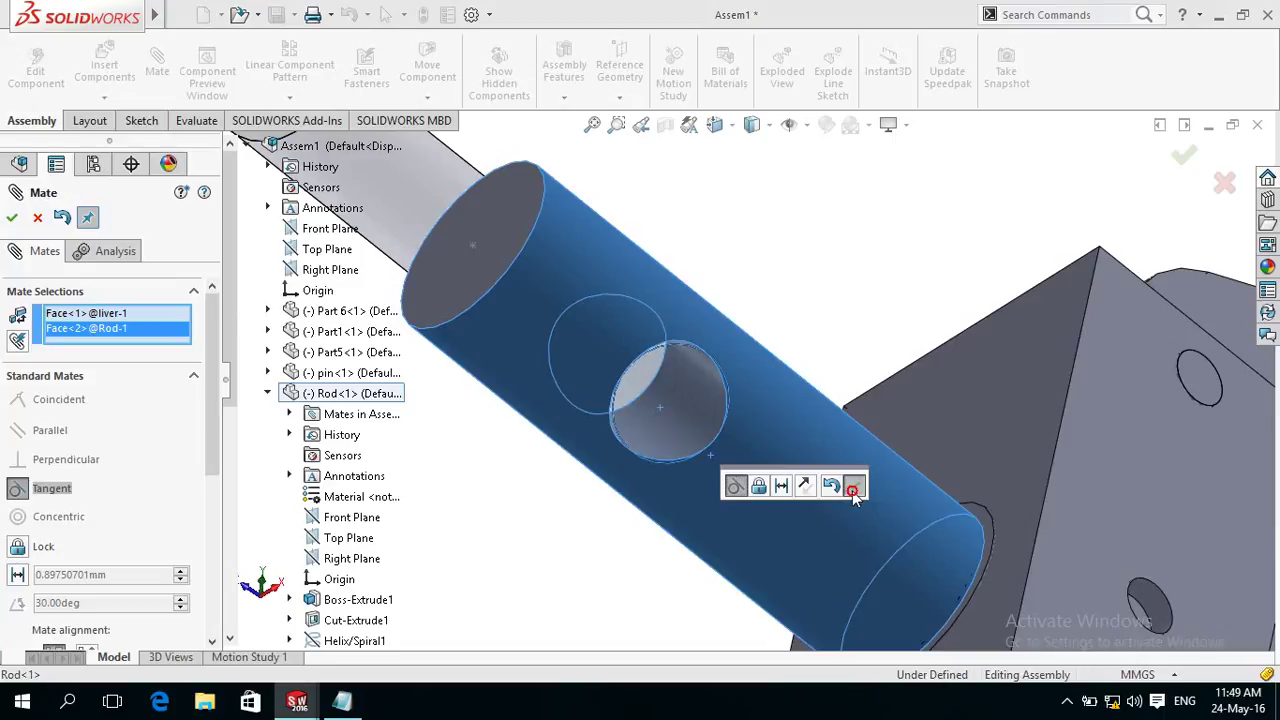
key("Return")
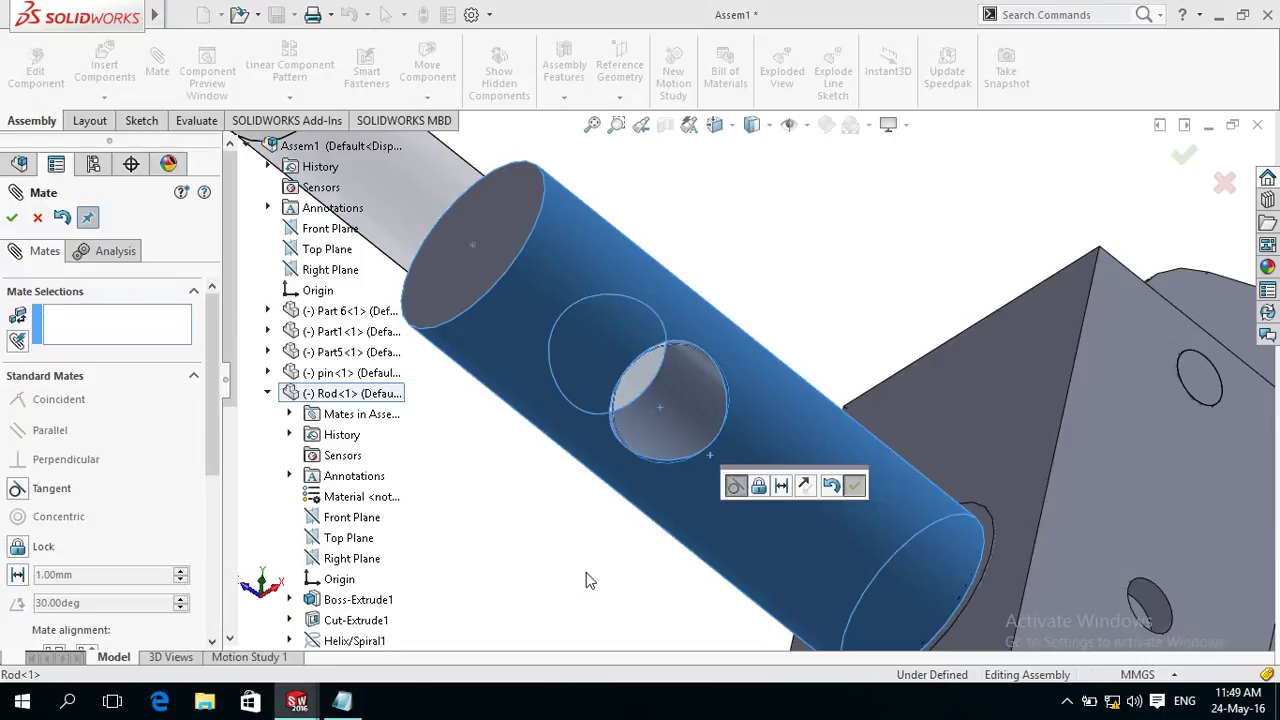
scroll(596, 566, "up", 3)
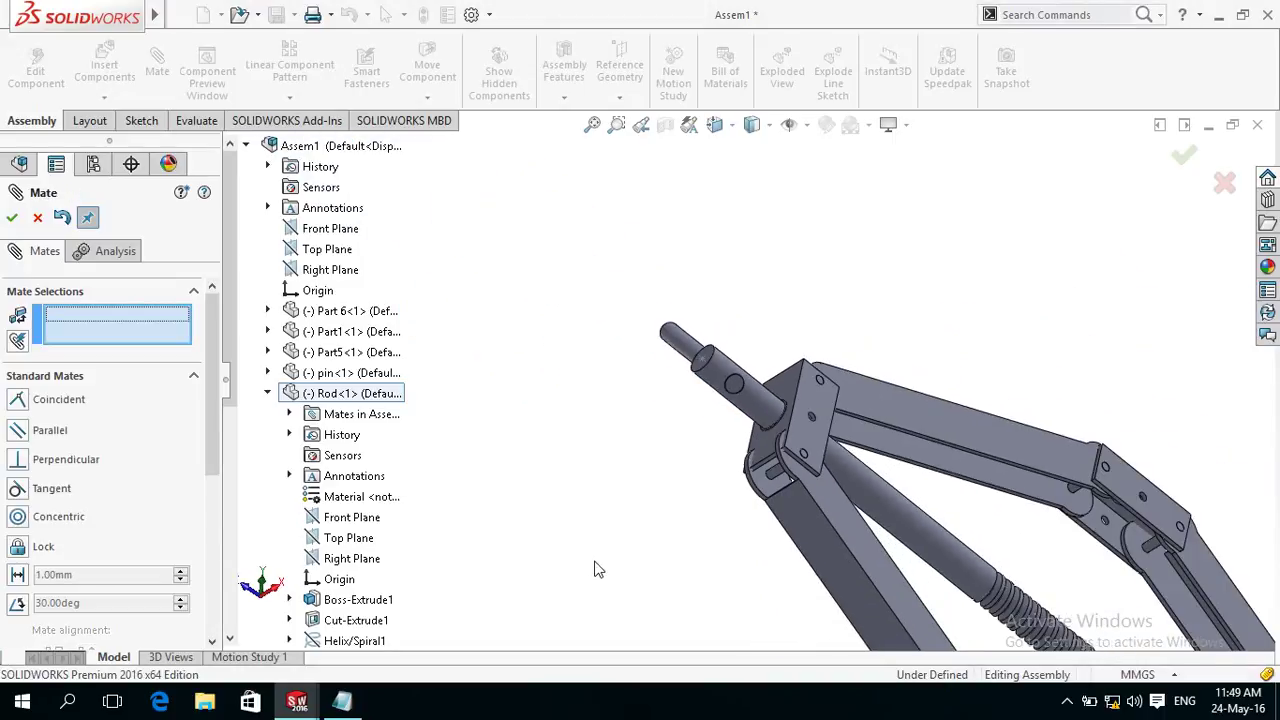
scroll(594, 563, "up", 2)
scroll(604, 535, "up", 2)
mouse_move(616, 454)
middle_mouse_down()
mouse_move(816, 462)
mouse_move(669, 385)
middle_mouse_up()
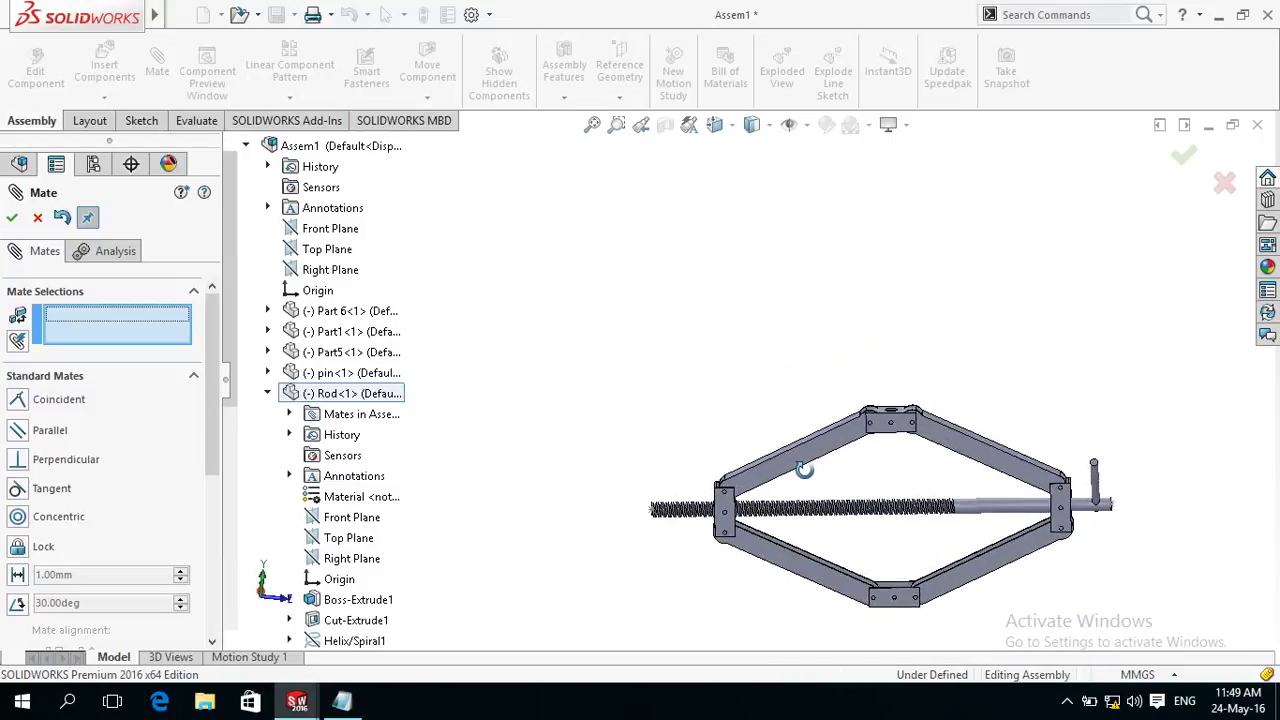
left_click(11, 218)
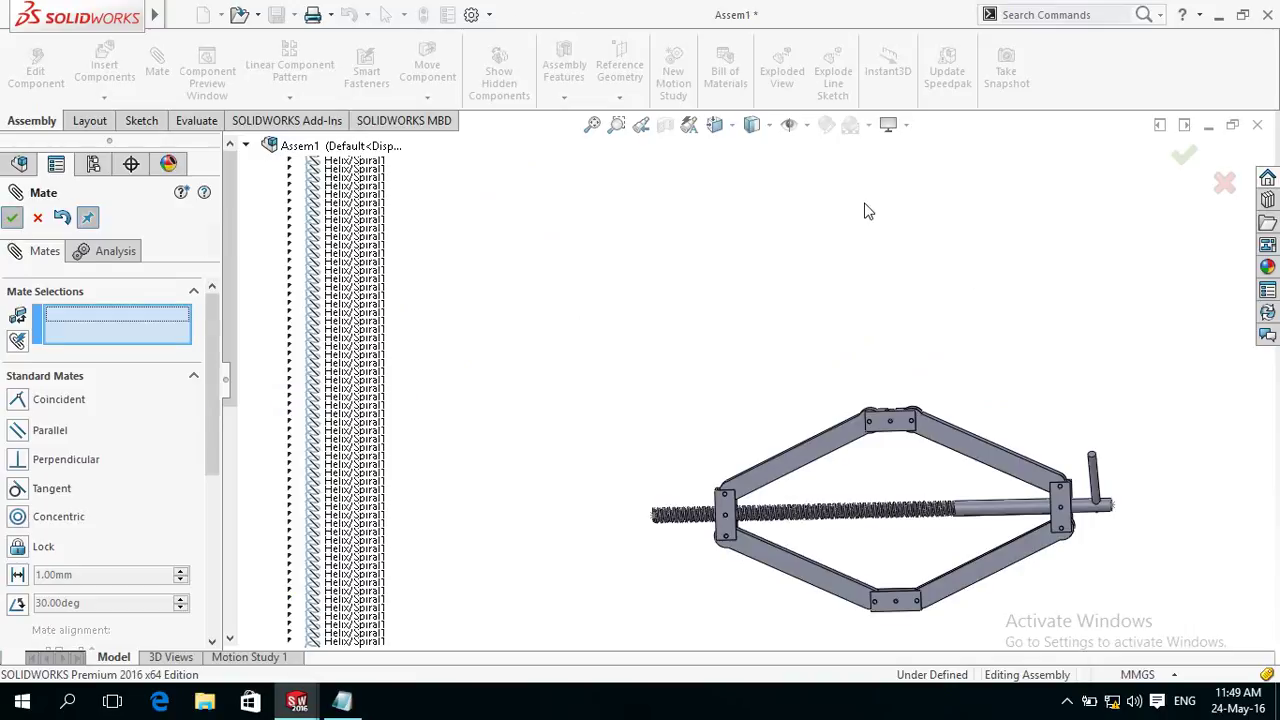
Swing the lever up, down and sideways around the rod end to test its movement.
middle_click_drag(1060, 374, 1075, 393)
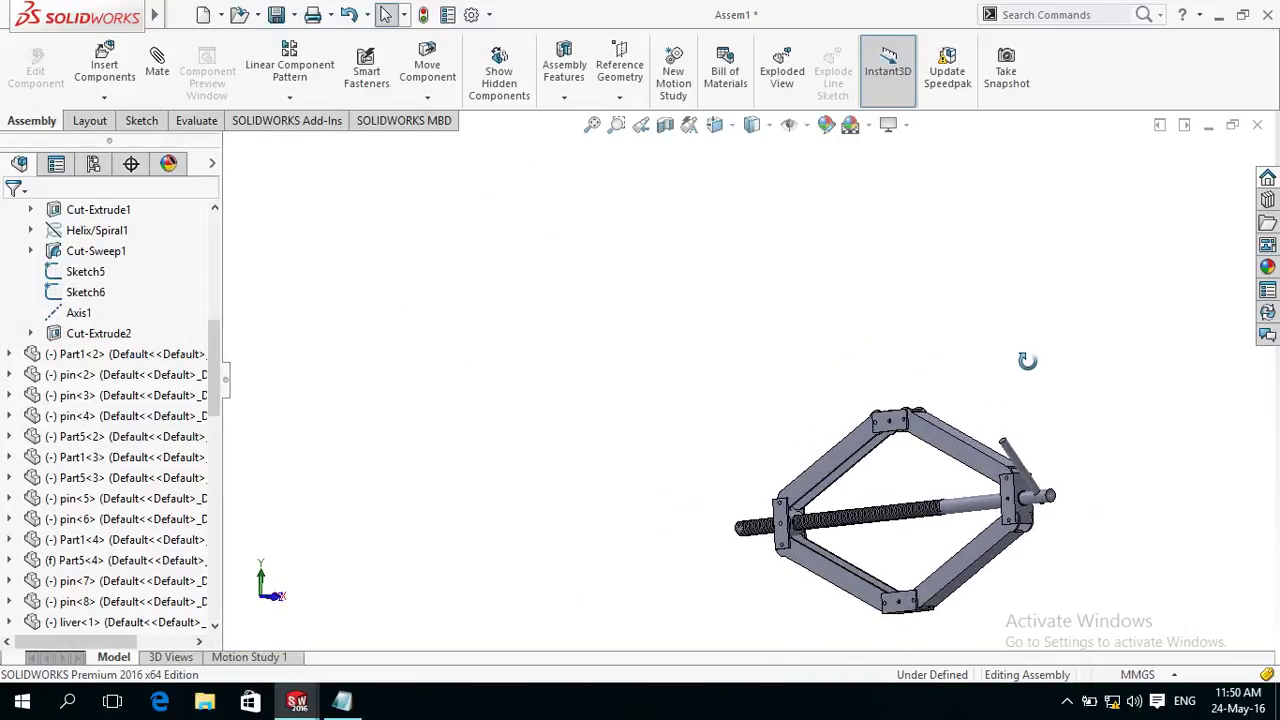
middle_click_drag(1050, 436, 997, 430)
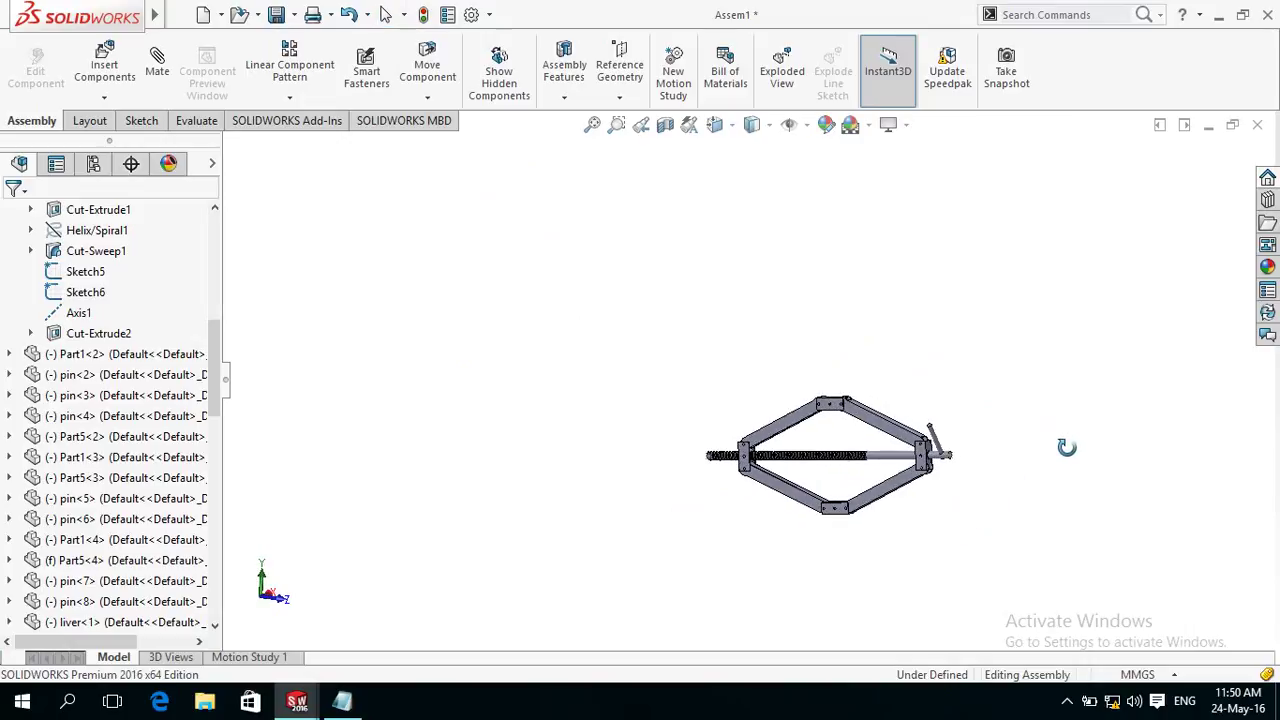
scroll(971, 432, "down", 3)
scroll(903, 540, "down", 2)
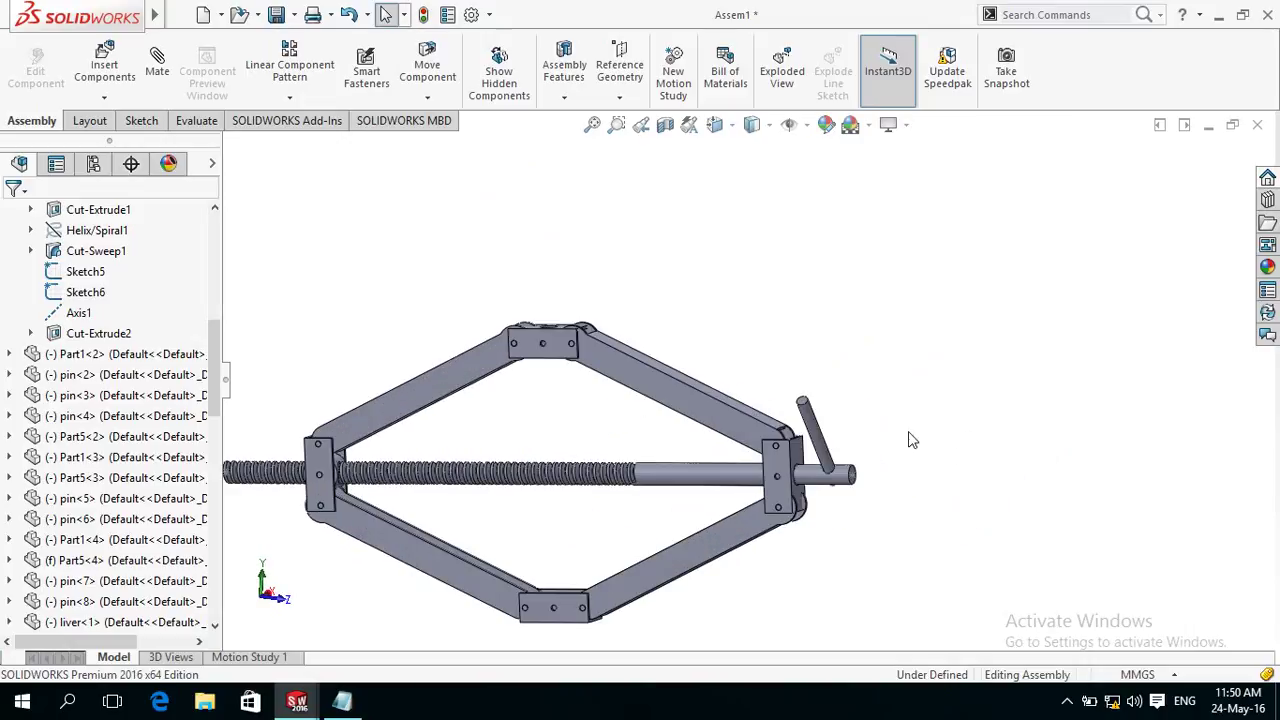
left_click(802, 405)
mouse_move(802, 405)
left_mouse_down()
mouse_move(828, 570)
mouse_move(945, 435)
left_mouse_up()
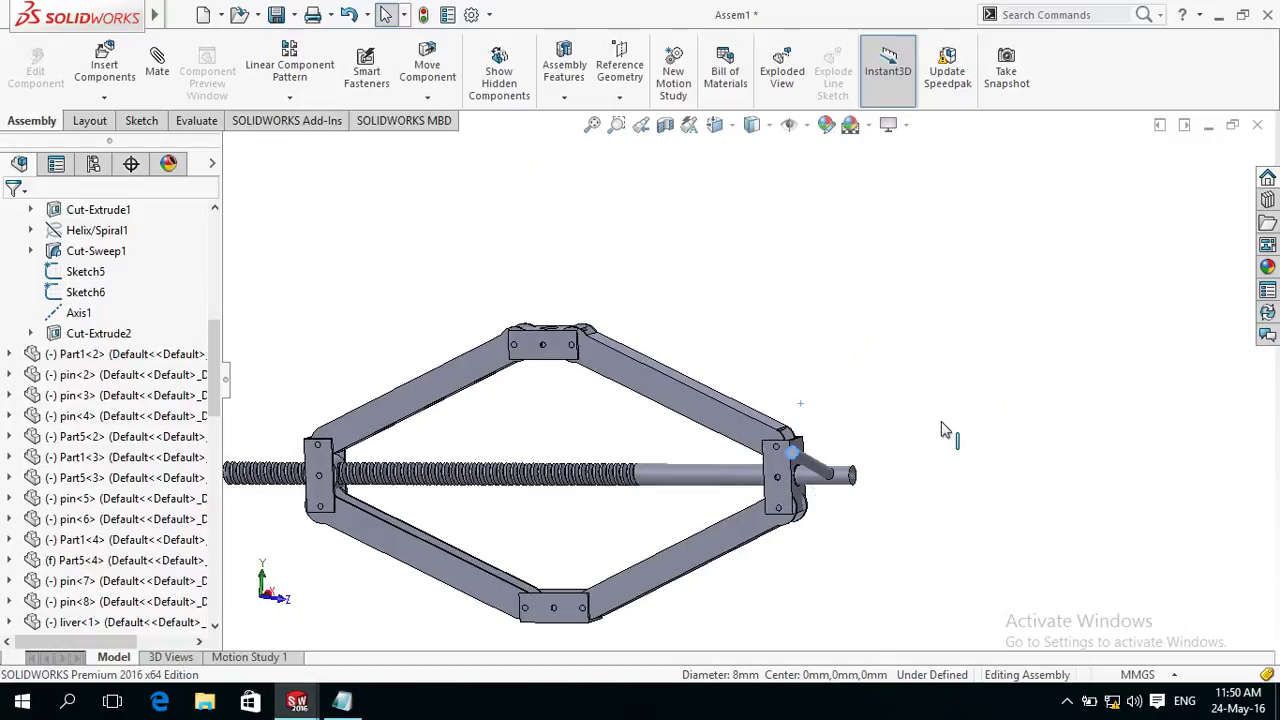
left_click_drag(797, 462, 934, 480)
mouse_move(922, 590)
left_mouse_down()
mouse_move(894, 523)
mouse_move(870, 512)
left_mouse_up()
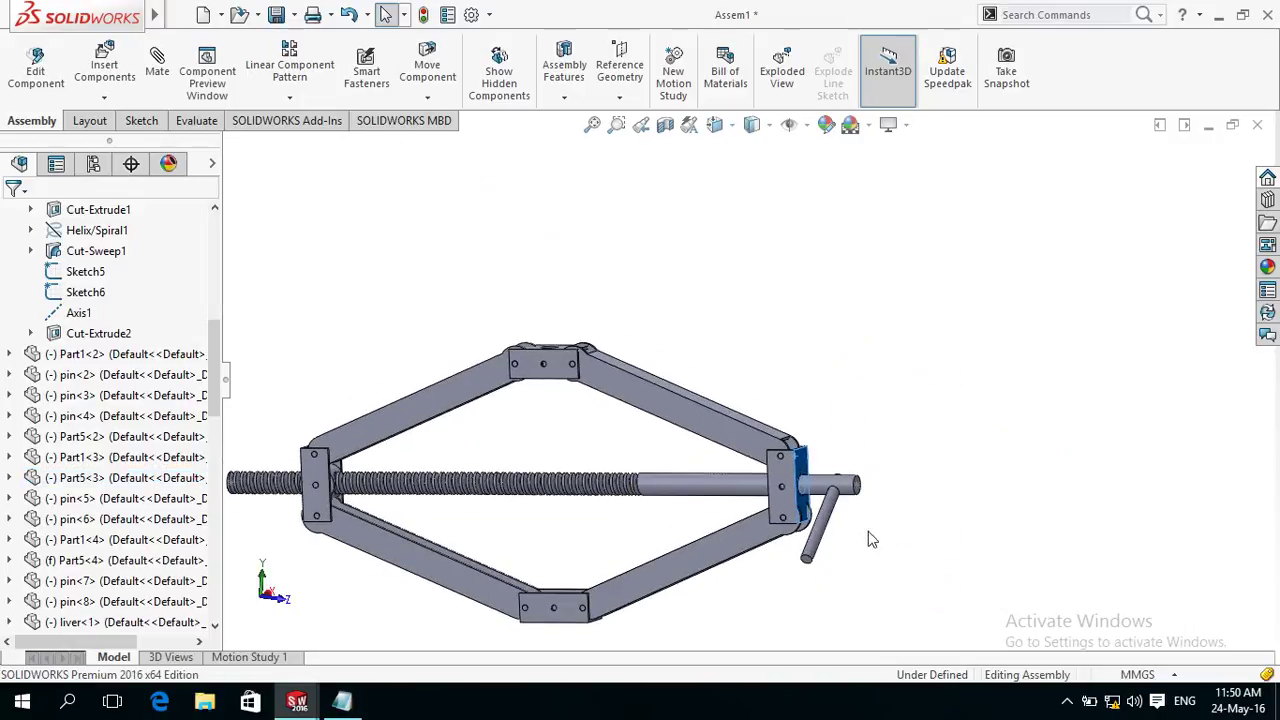
left_click(808, 558)
left_click_drag(820, 447, 975, 388)
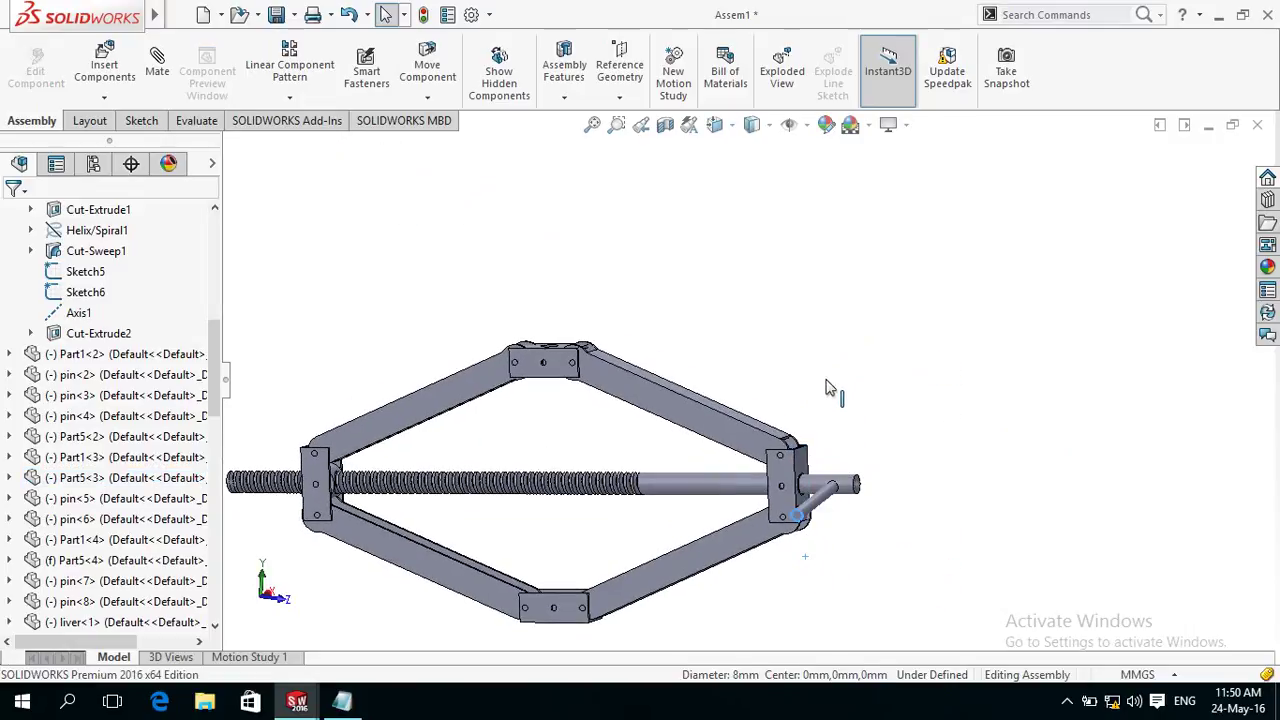
left_click(992, 392)
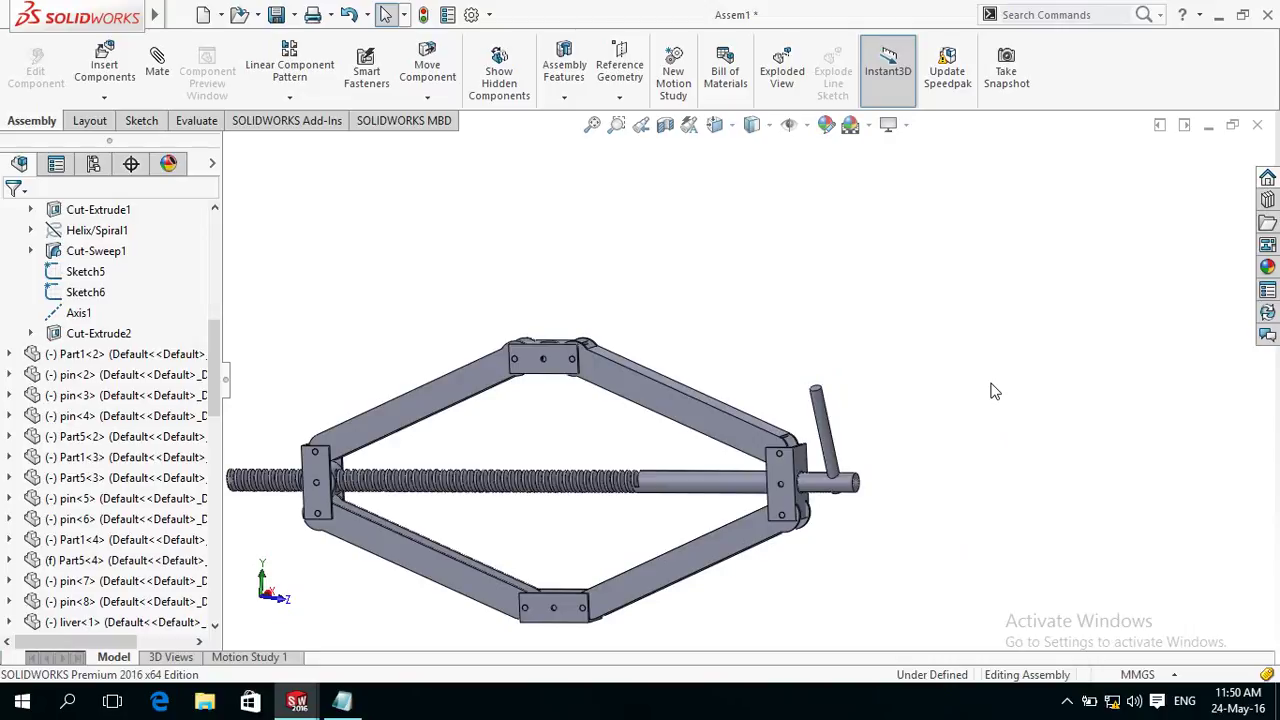
Switch to the Motion Study 1 timeline.
scroll(992, 392, "up", 3)
middle_click_drag(765, 587, 737, 589)
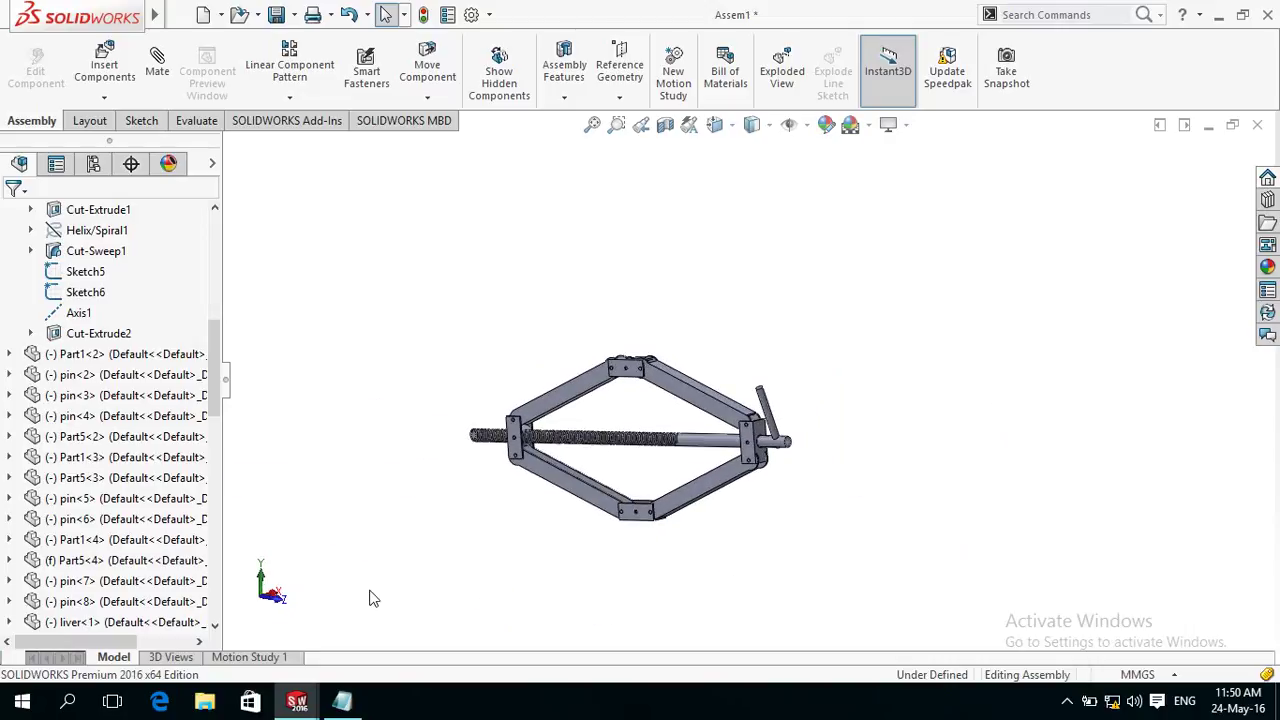
left_click(252, 657)
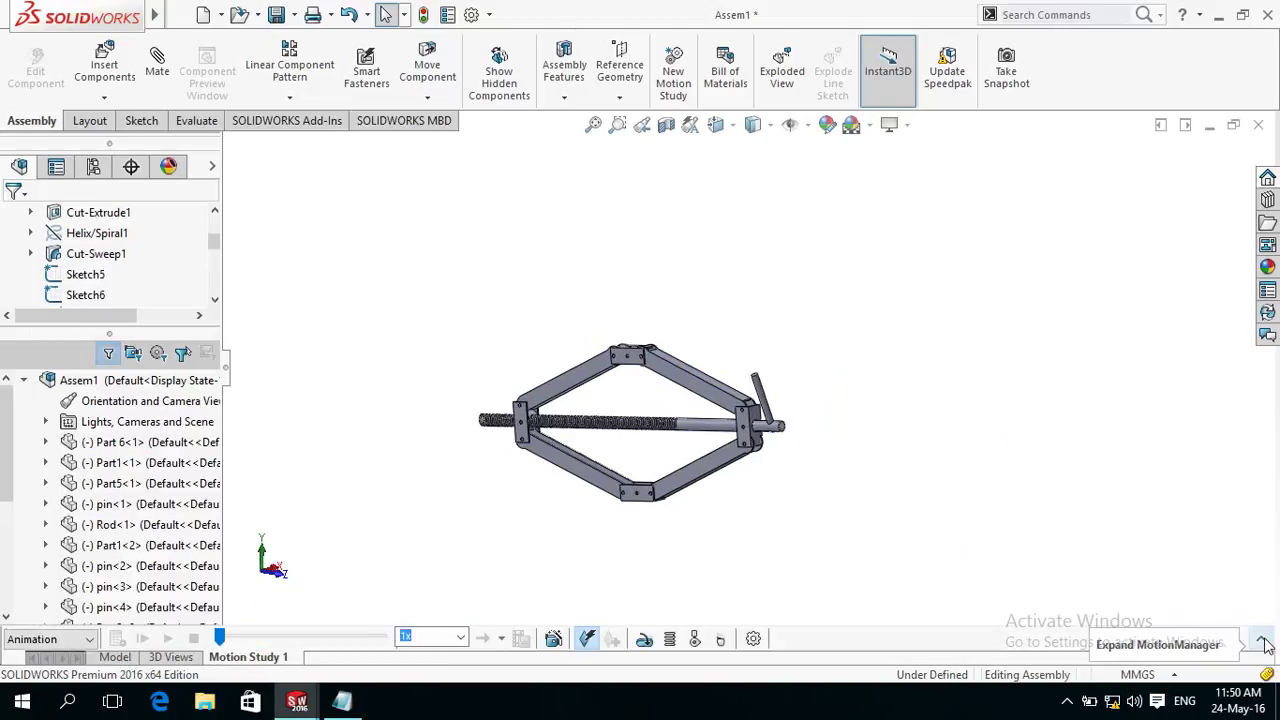
Add RotaryMotor1 on the rod end face, reversed at 5 RPM, with the study set to Basic Motion.
left_click(645, 641)
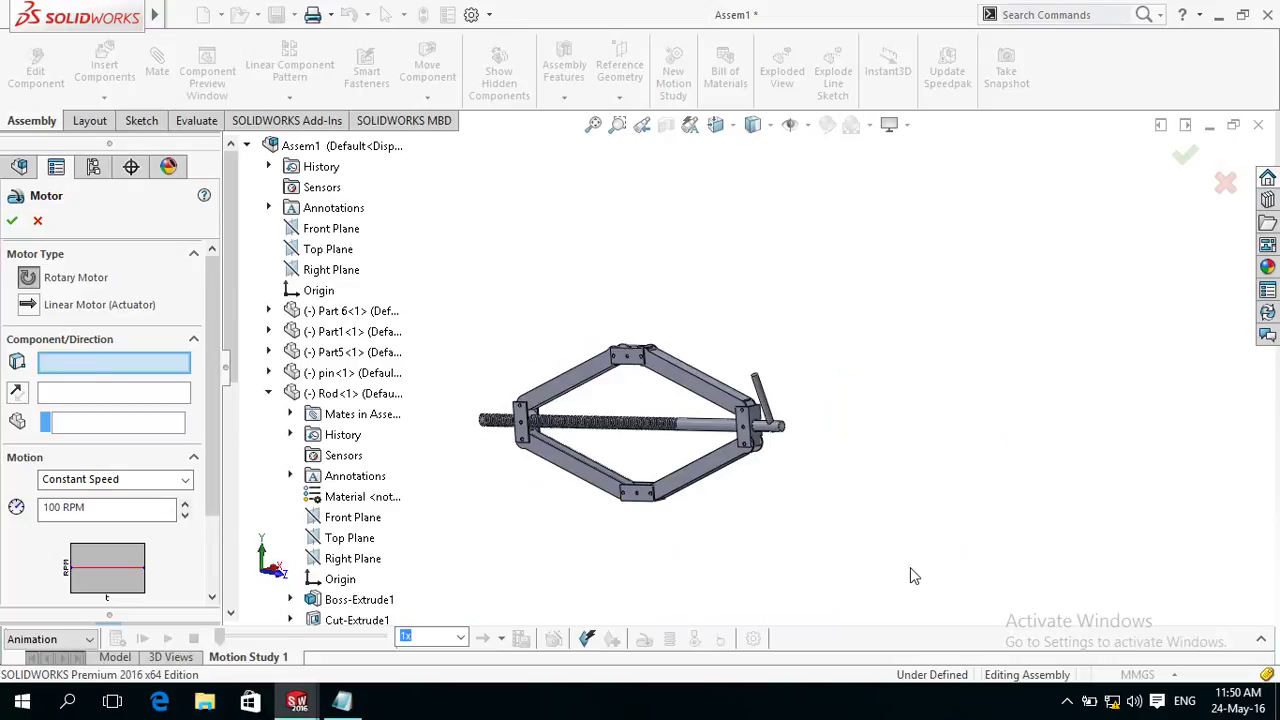
left_click(778, 438)
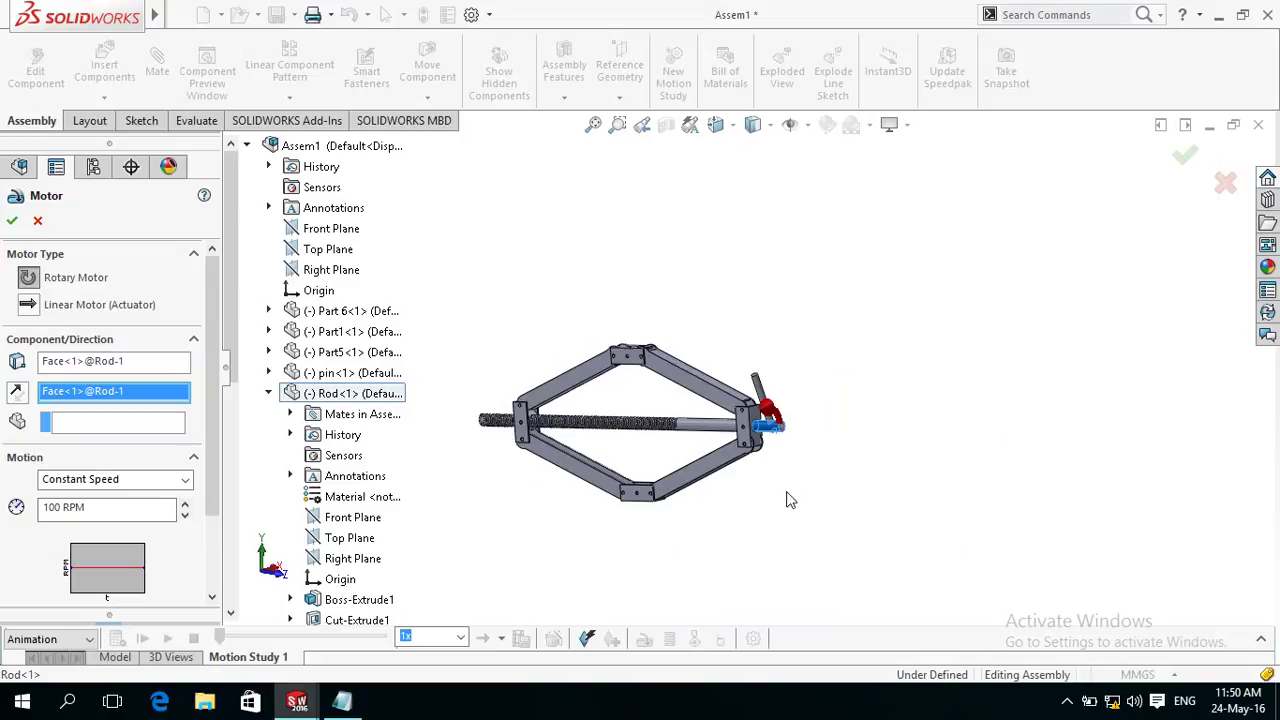
left_click(20, 394)
double_click(42, 511)
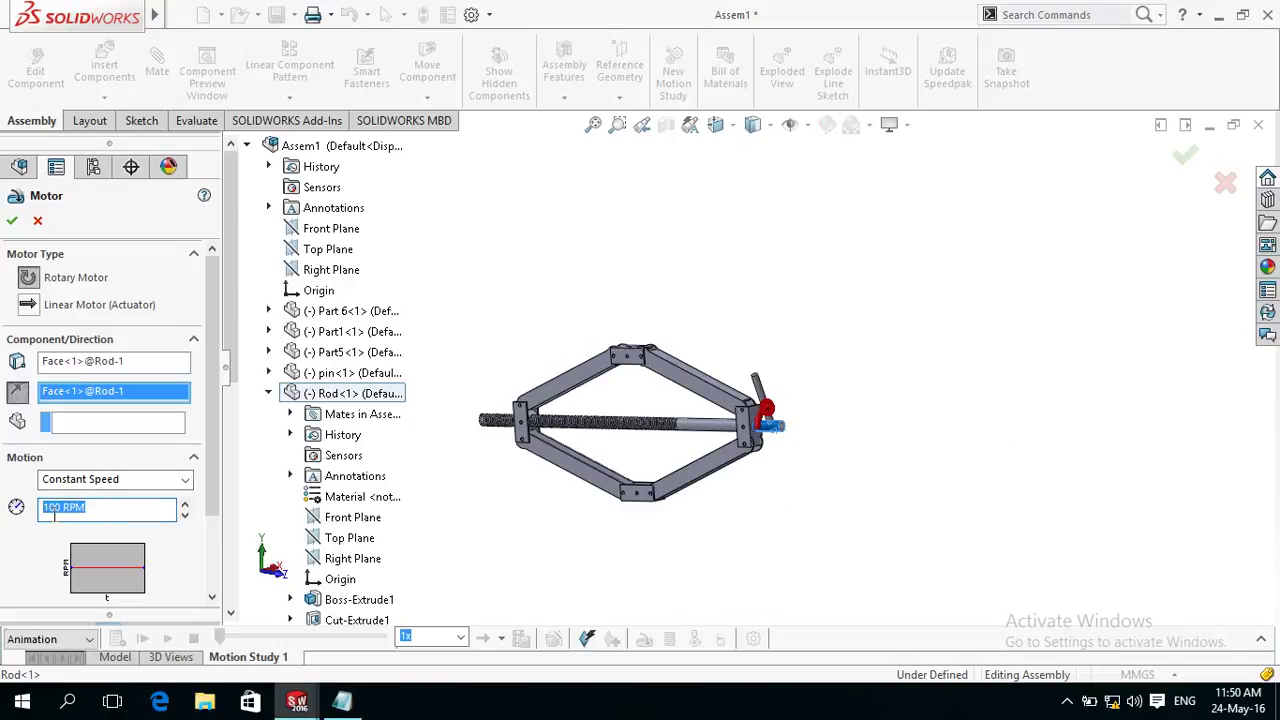
type("1")
key("Return")
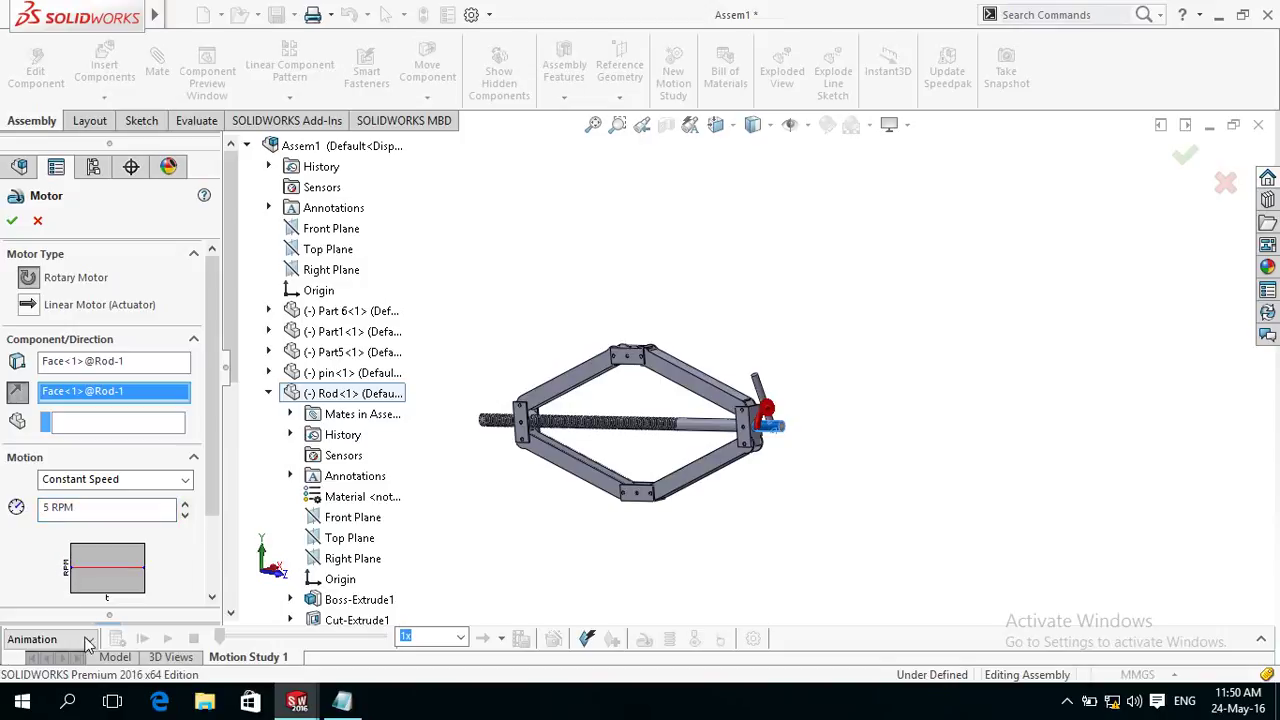
left_click(88, 640)
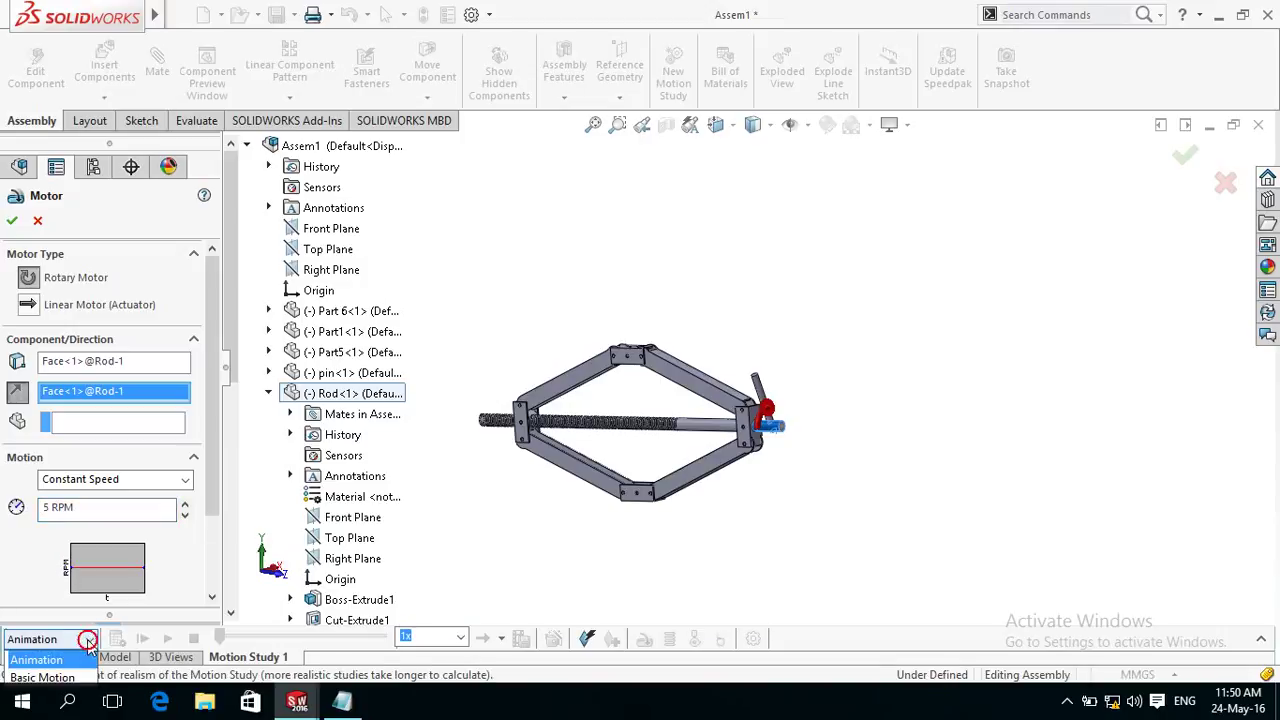
left_click(45, 677)
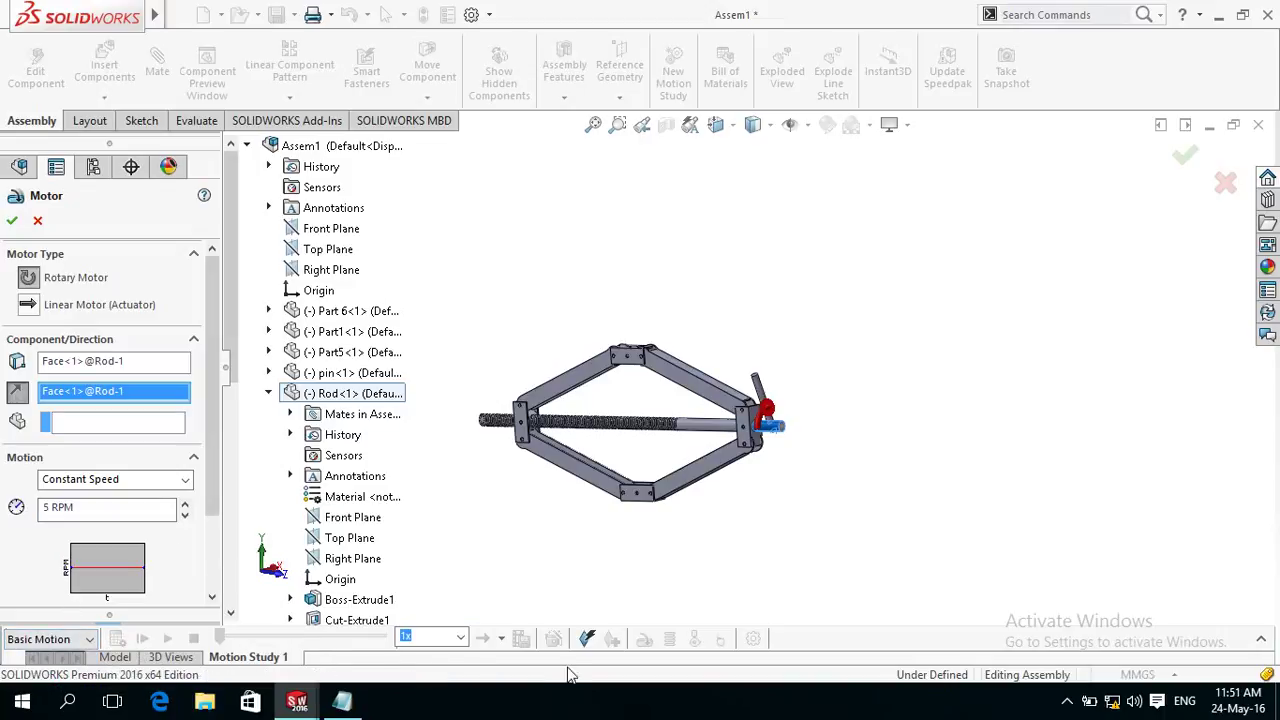
left_click_drag(214, 487, 213, 590)
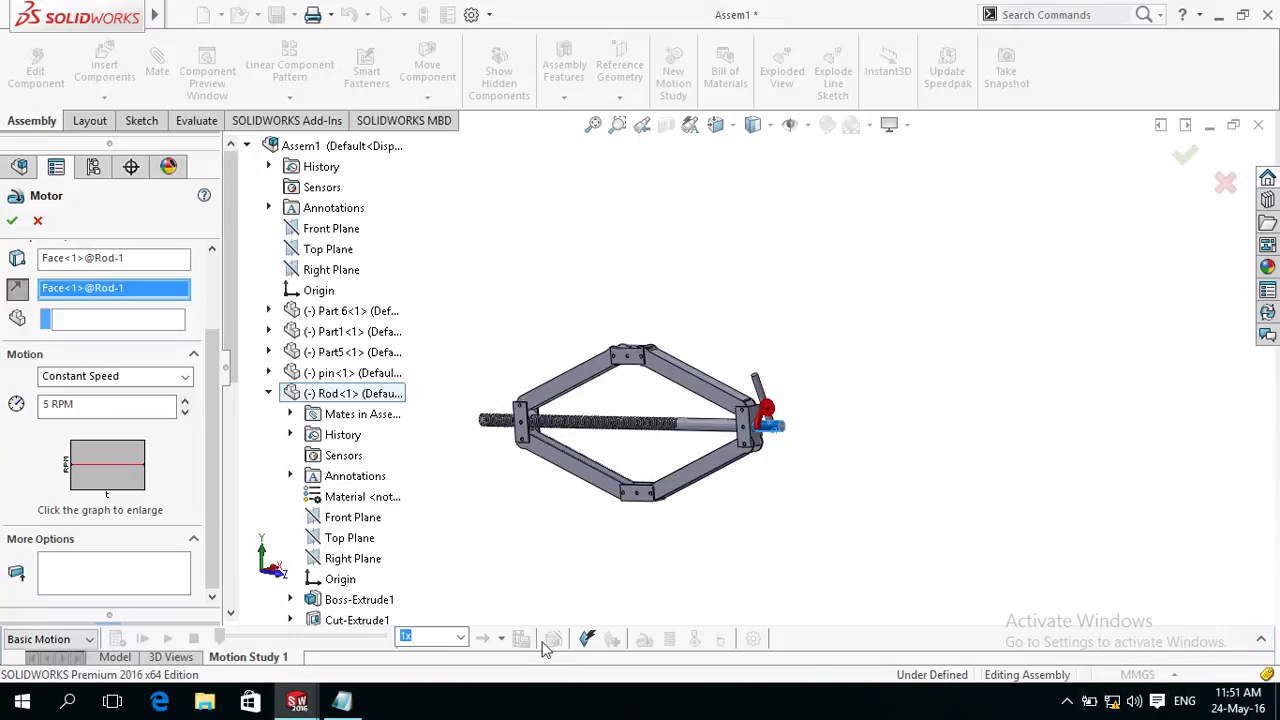
left_click(11, 221)
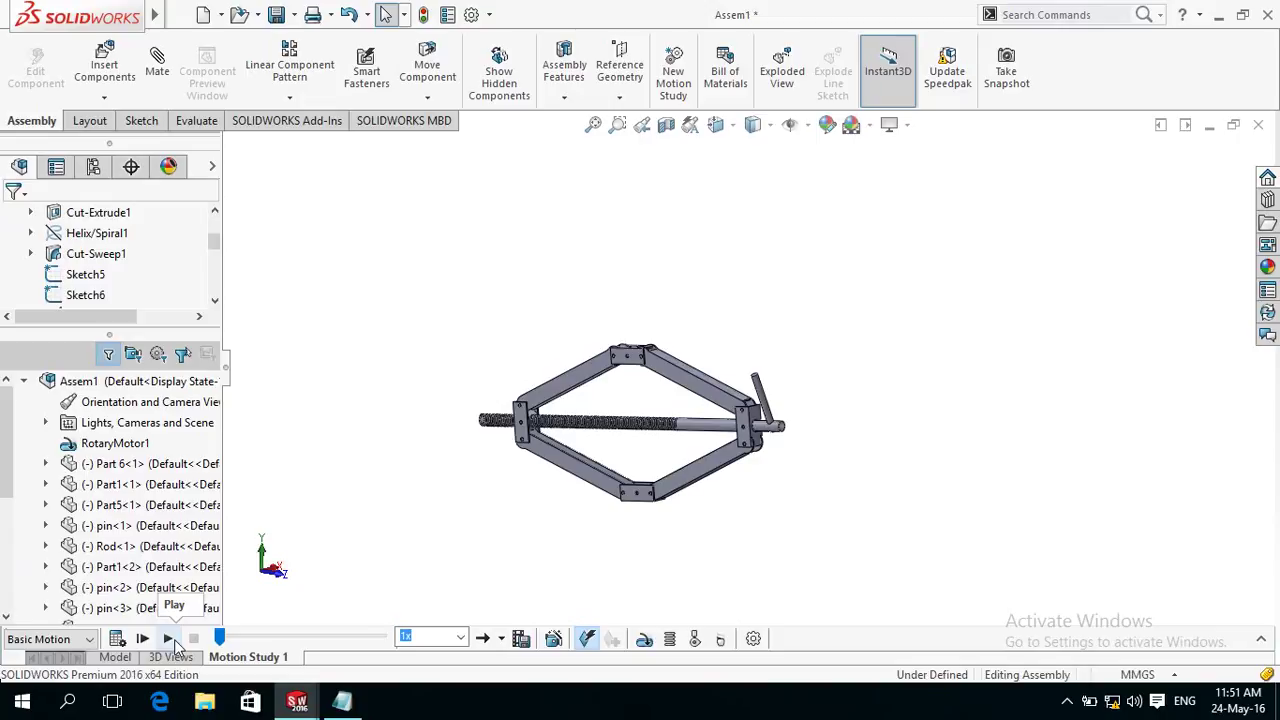
Play Motion Study 1 twice to watch the motor turn the lever, then go back to the Model tab.
left_click(171, 640)
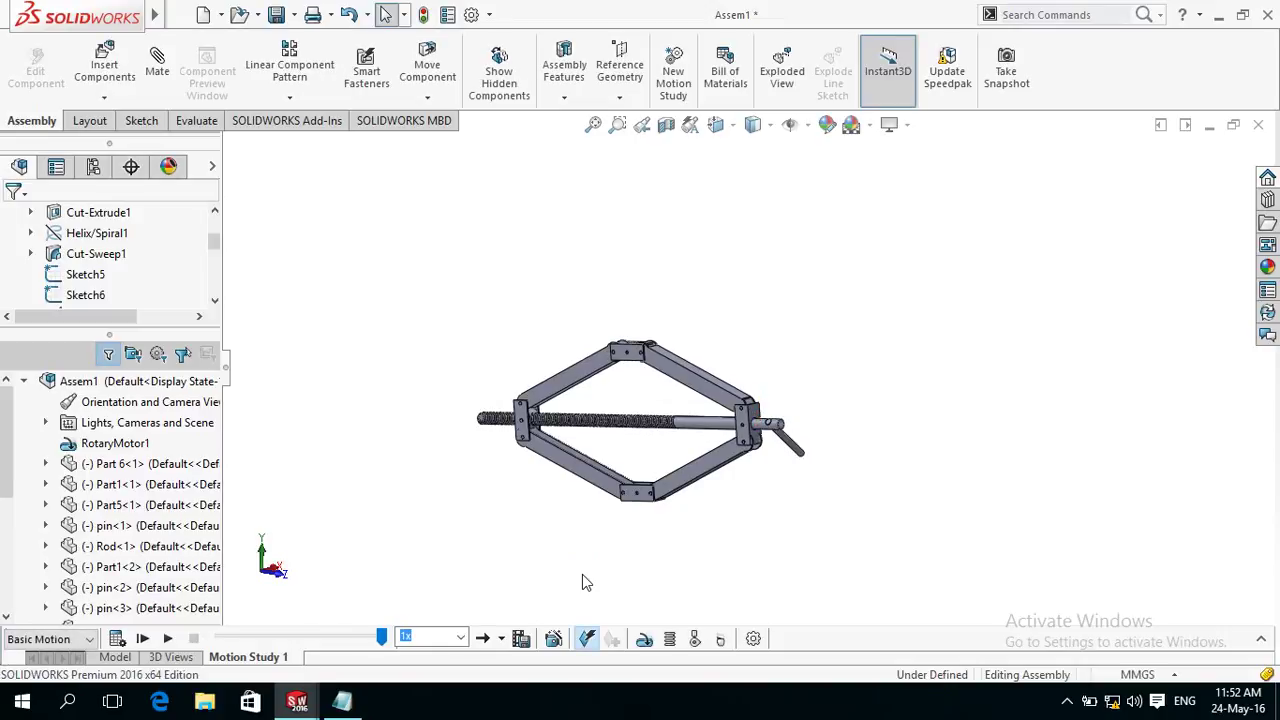
left_click(167, 640)
left_click(114, 659)
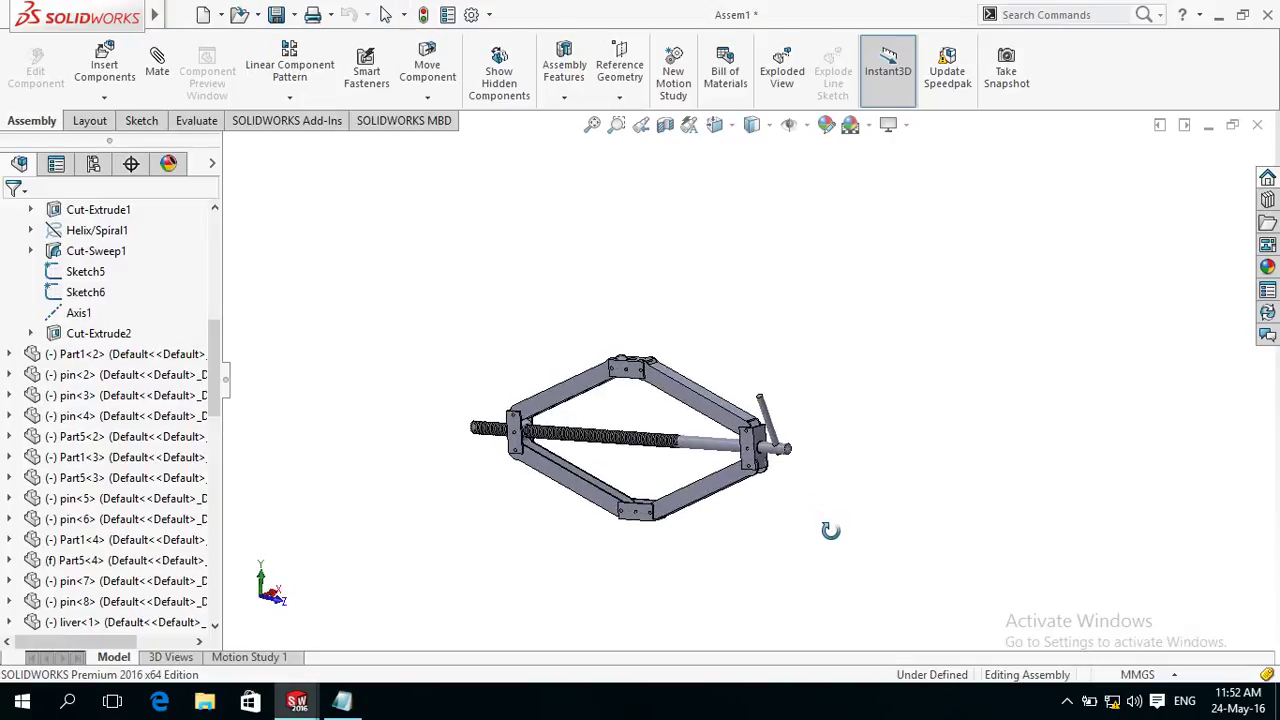
Swing the lever up to vertical by hand, then bring up the 'Thanks for Watching' Notepad note.
left_click(762, 400)
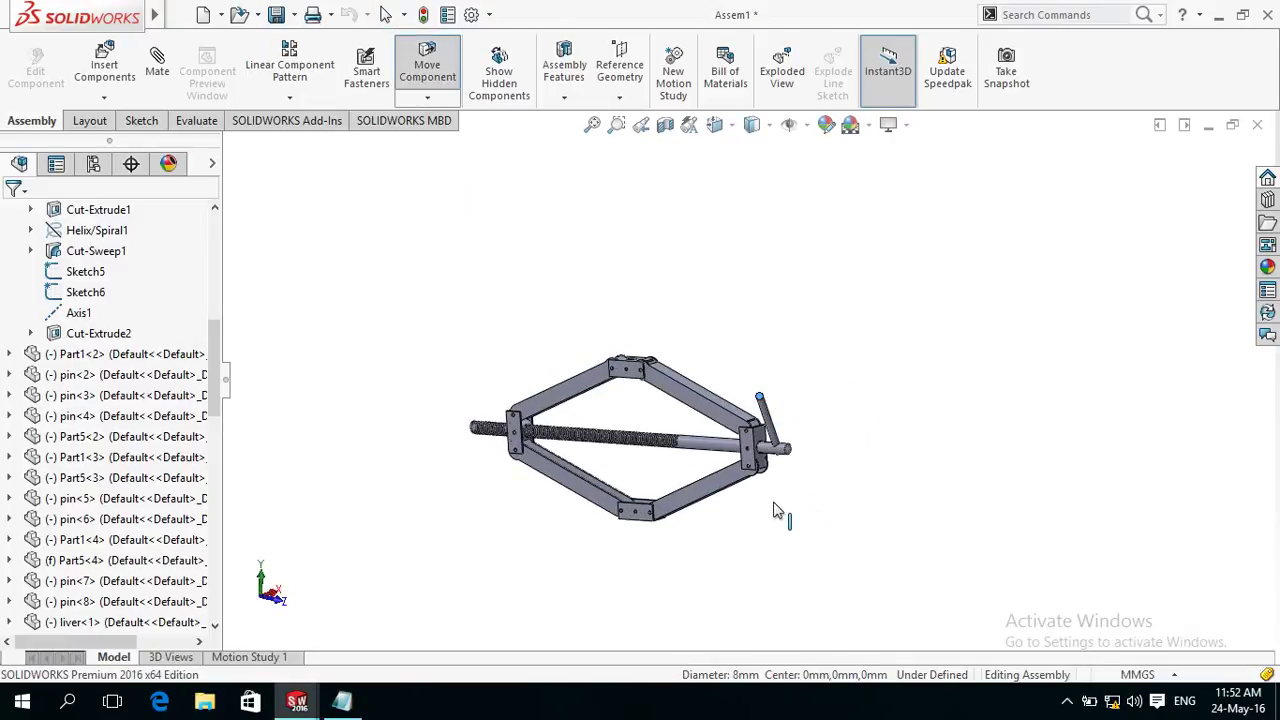
key("Escape")
mouse_move(790, 520)
middle_mouse_down()
mouse_move(752, 502)
mouse_move(760, 523)
mouse_move(834, 509)
middle_mouse_up()
scroll(740, 424, "down", 3)
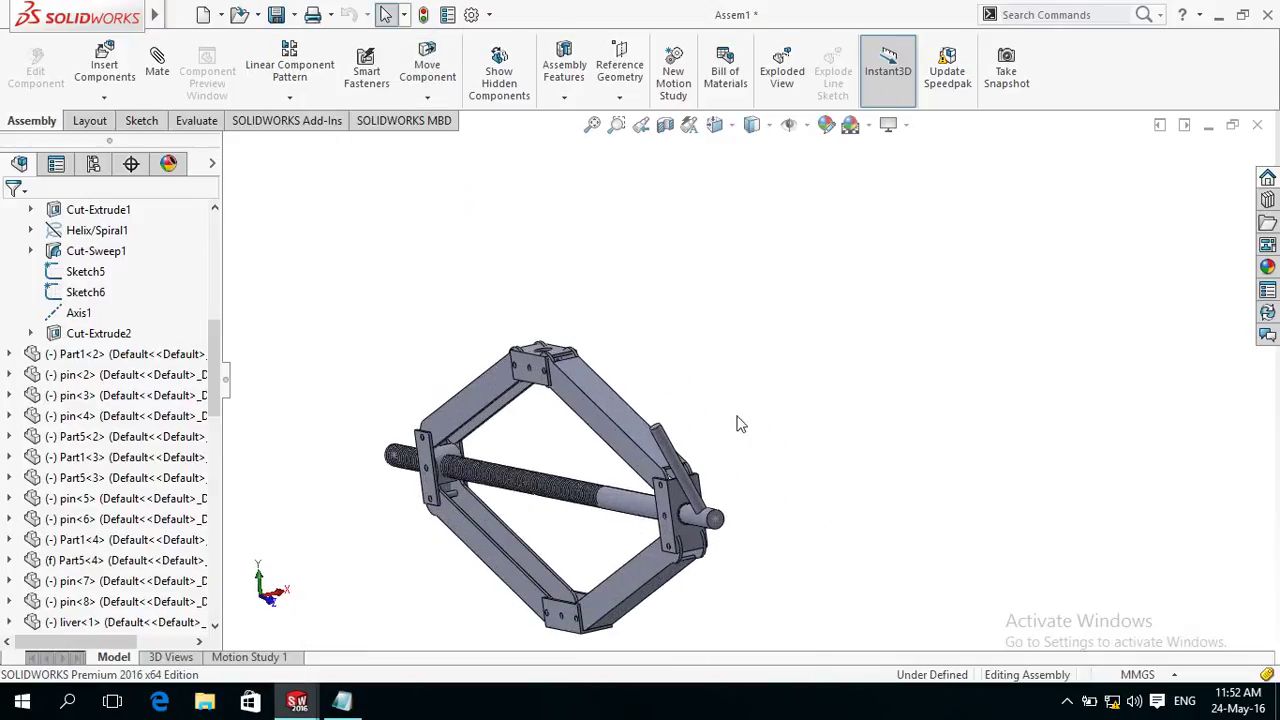
mouse_move(685, 442)
left_mouse_down()
mouse_move(654, 430)
mouse_move(685, 430)
left_mouse_up()
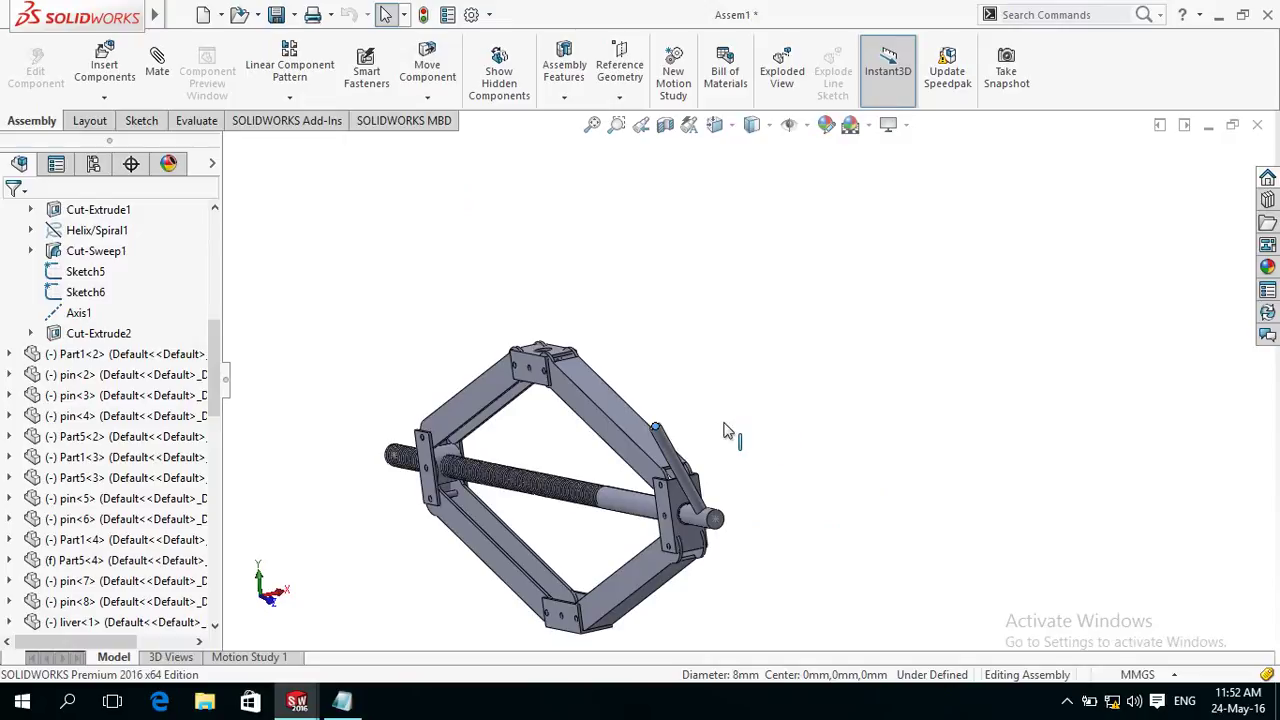
left_click(727, 431)
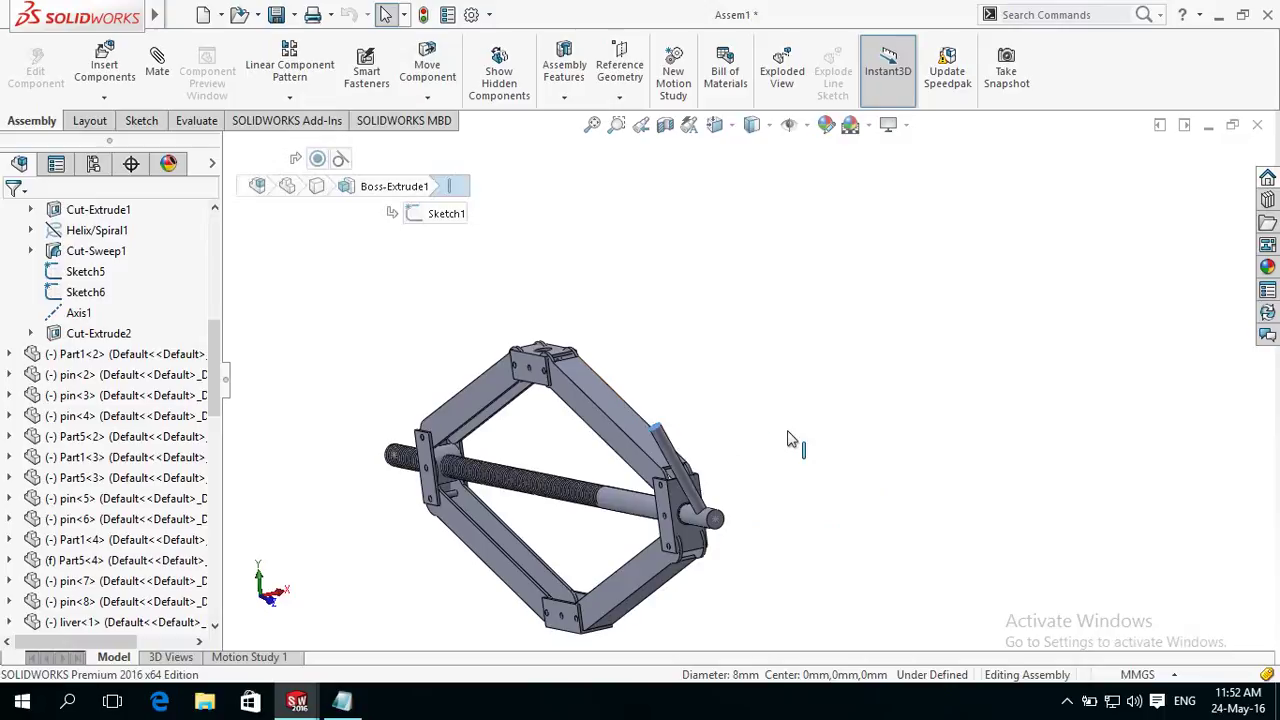
left_click(770, 428)
mouse_move(664, 424)
left_mouse_down()
mouse_move(728, 415)
mouse_move(790, 490)
mouse_move(756, 603)
mouse_move(686, 622)
mouse_move(605, 533)
mouse_move(737, 400)
mouse_move(829, 486)
mouse_move(791, 580)
mouse_move(725, 603)
mouse_move(666, 591)
mouse_move(610, 535)
mouse_move(714, 394)
mouse_move(782, 456)
mouse_move(749, 586)
mouse_move(663, 586)
mouse_move(647, 455)
mouse_move(700, 400)
mouse_move(750, 470)
mouse_move(715, 560)
mouse_move(633, 508)
mouse_move(640, 470)
mouse_move(754, 434)
mouse_move(789, 491)
mouse_move(705, 575)
mouse_move(650, 560)
mouse_move(620, 470)
mouse_move(729, 425)
mouse_move(755, 488)
mouse_move(730, 570)
mouse_move(640, 490)
mouse_move(677, 403)
mouse_move(768, 434)
mouse_move(789, 537)
mouse_move(740, 563)
mouse_move(660, 570)
mouse_move(640, 388)
mouse_move(766, 414)
mouse_move(794, 551)
mouse_move(731, 594)
mouse_move(734, 371)
mouse_move(777, 549)
mouse_move(683, 518)
mouse_move(797, 531)
mouse_move(793, 350)
mouse_move(700, 570)
mouse_move(760, 540)
mouse_move(800, 453)
mouse_move(854, 409)
left_mouse_up()
left_click(726, 414)
key("Escape")
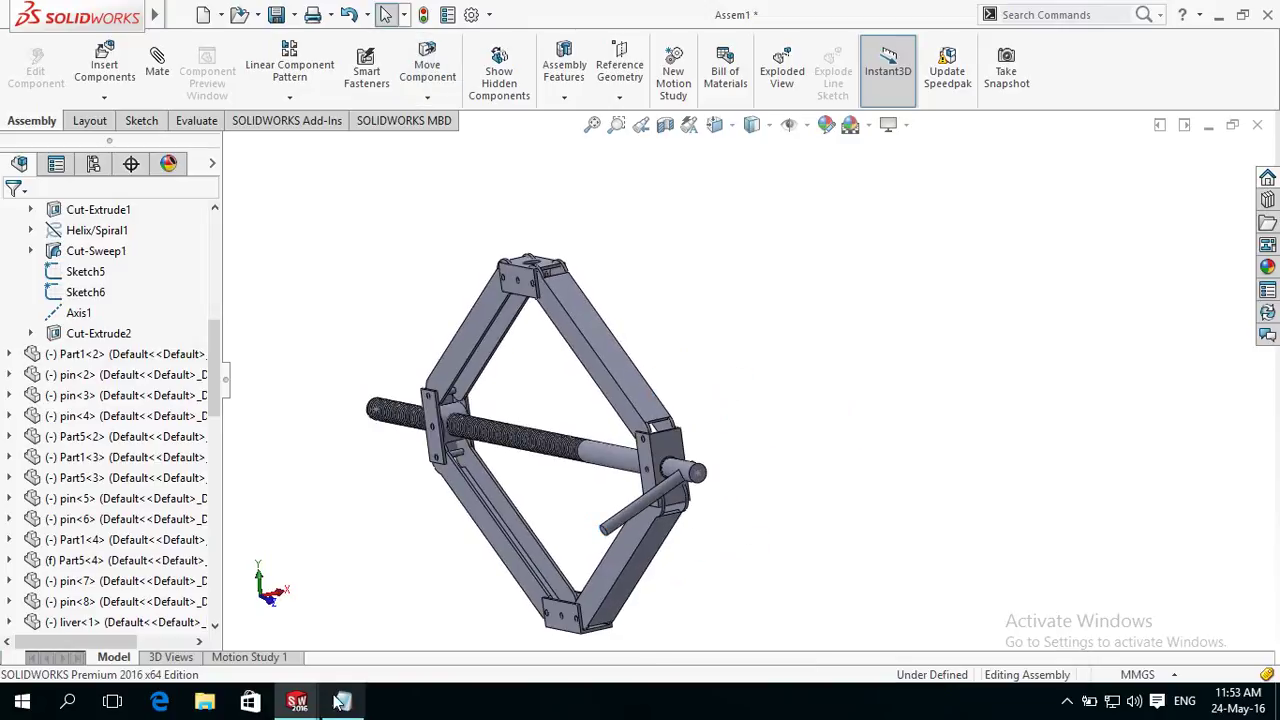
left_click(341, 704)
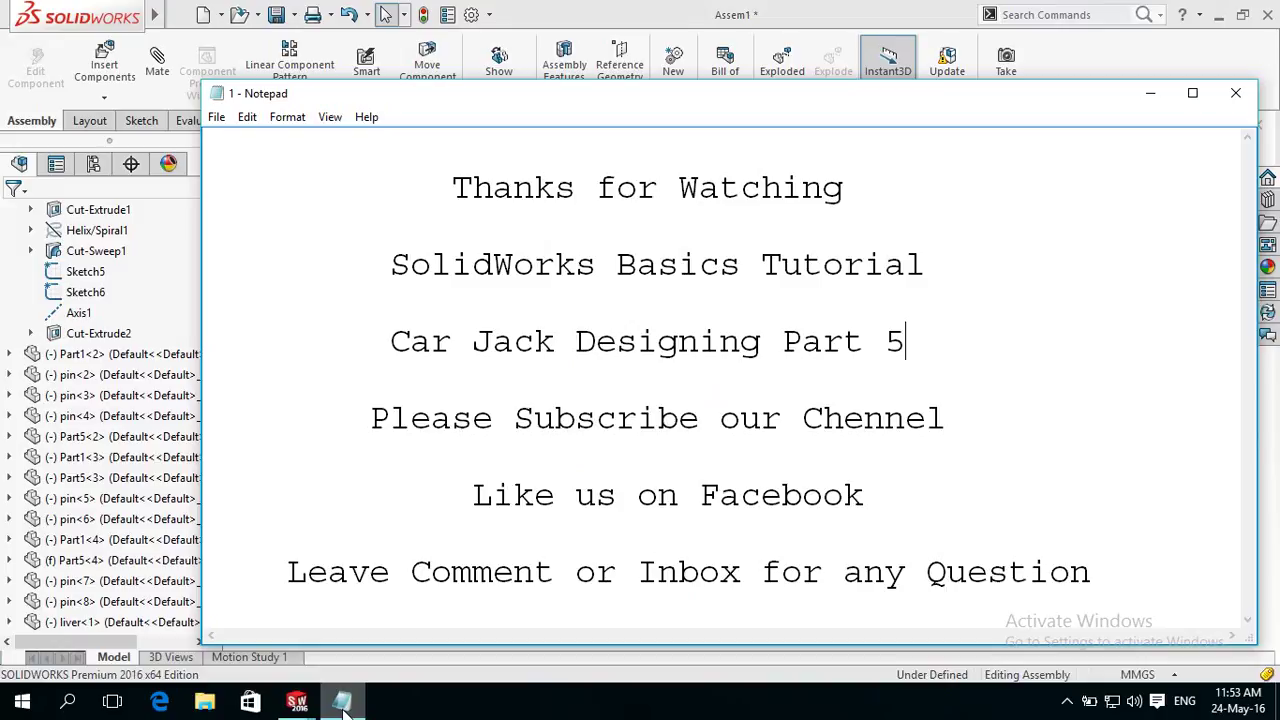